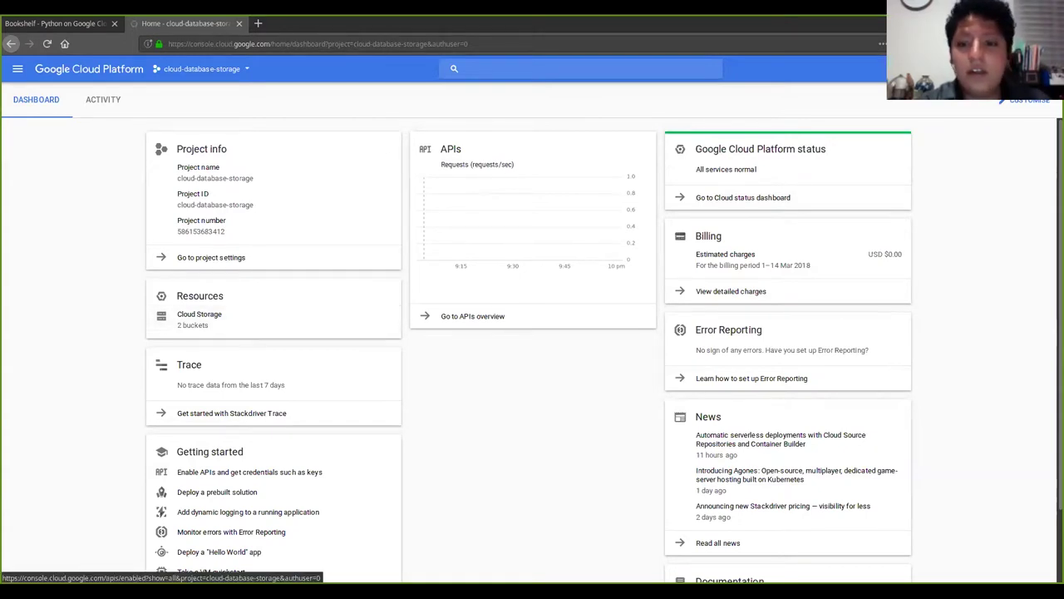
Look over the cloud-database-storage project dashboard and the additional cards offered in its customise mode, then leave that mode
{"action": "scroll", "coordinate": [790, 391], "scroll_direction": "down", "scroll_amount": 1}
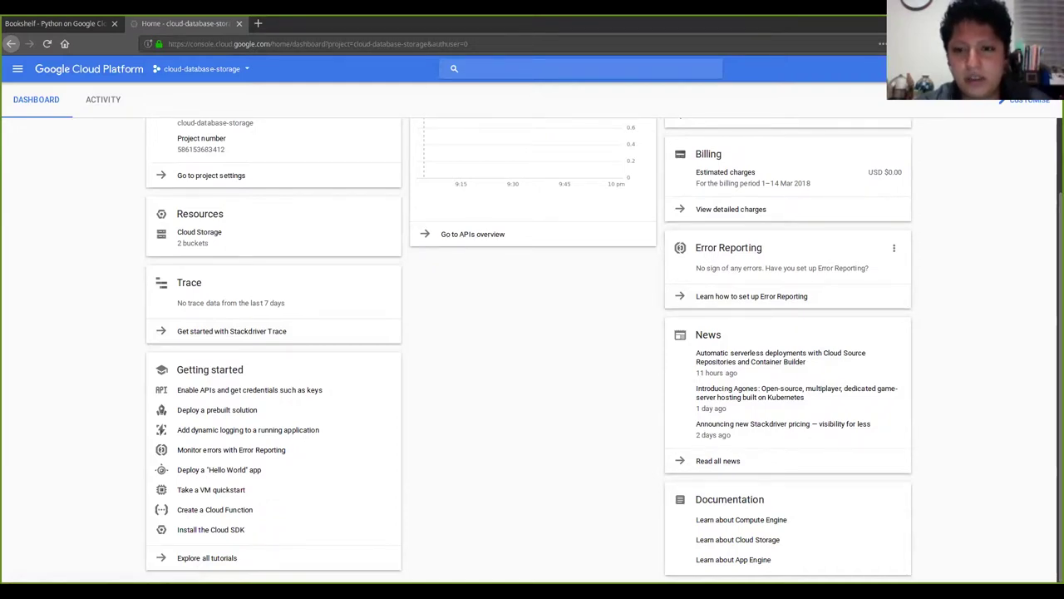
{"action": "scroll", "coordinate": [603, 350], "scroll_direction": "up", "scroll_amount": 2}
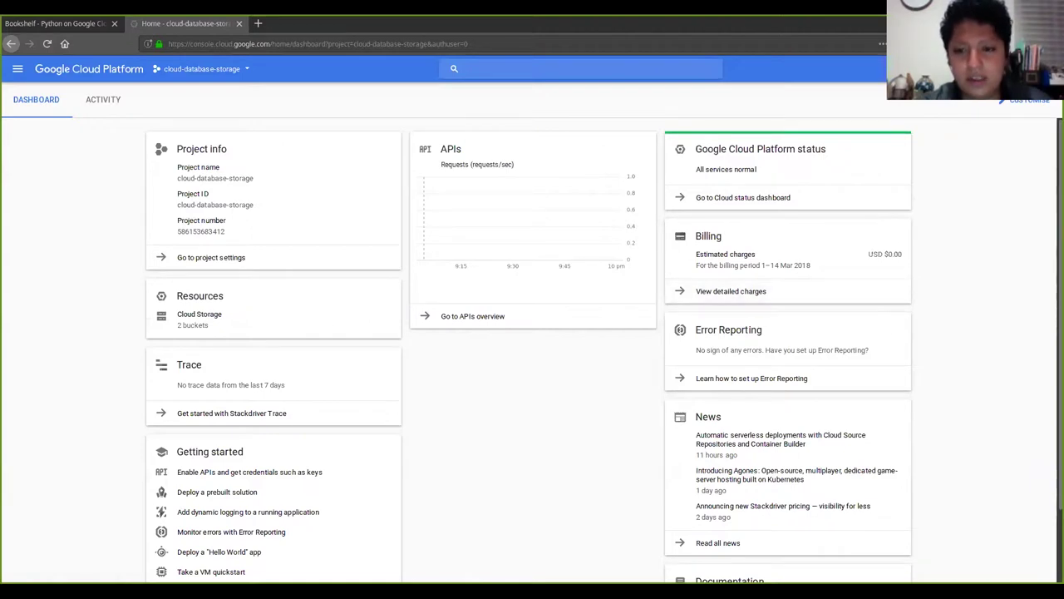
{"action": "scroll", "coordinate": [603, 351], "scroll_direction": "down", "scroll_amount": 2}
{"action": "scroll", "coordinate": [603, 350], "scroll_direction": "up", "scroll_amount": 2}
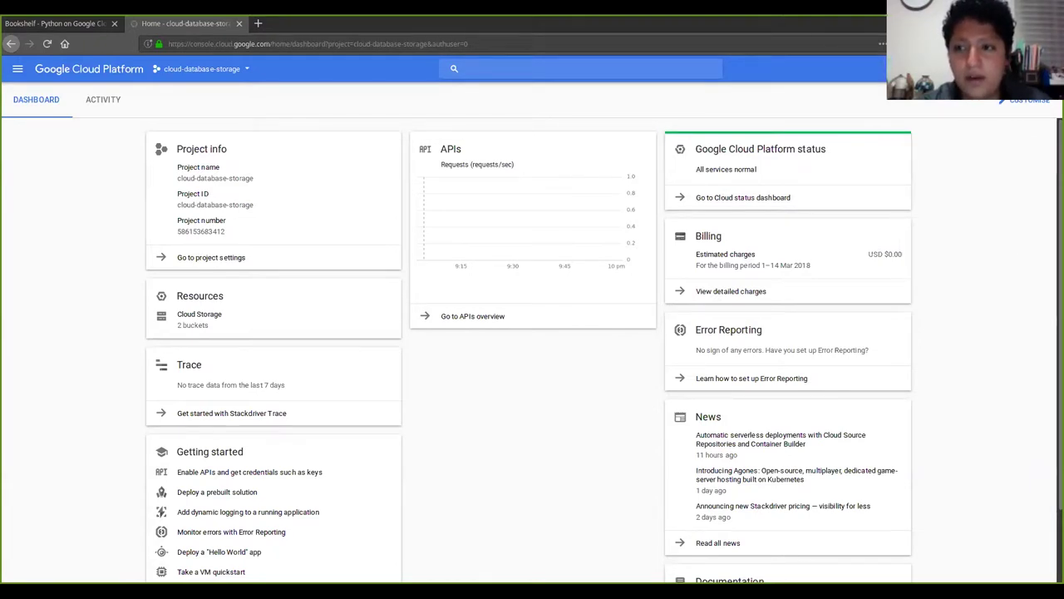
{"action": "left_click", "coordinate": [1029, 100]}
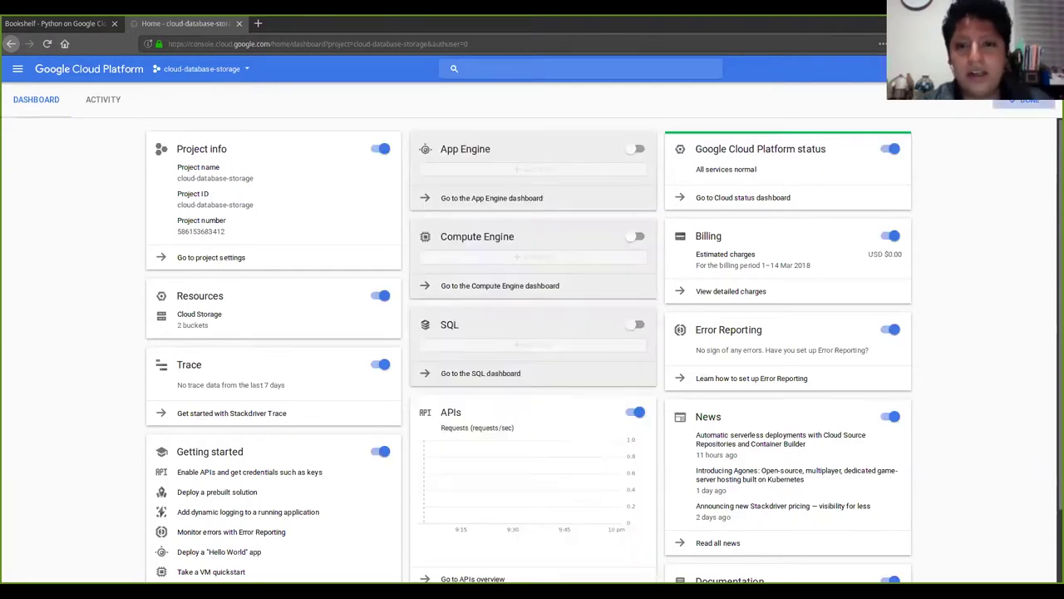
{"action": "scroll", "coordinate": [532, 349], "scroll_direction": "down", "scroll_amount": 5}
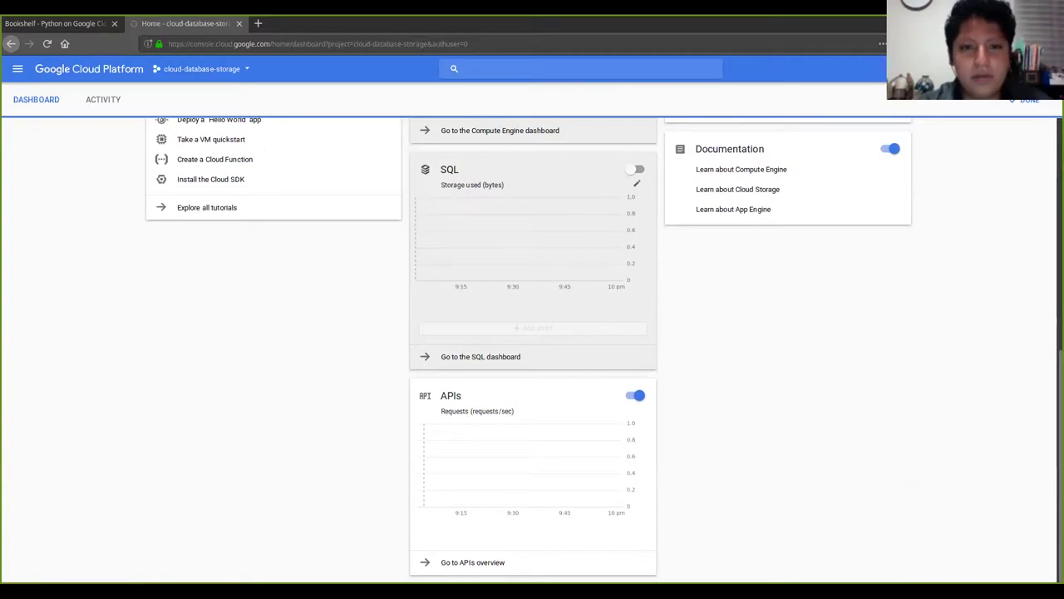
{"action": "scroll", "coordinate": [532, 350], "scroll_direction": "up", "scroll_amount": 1}
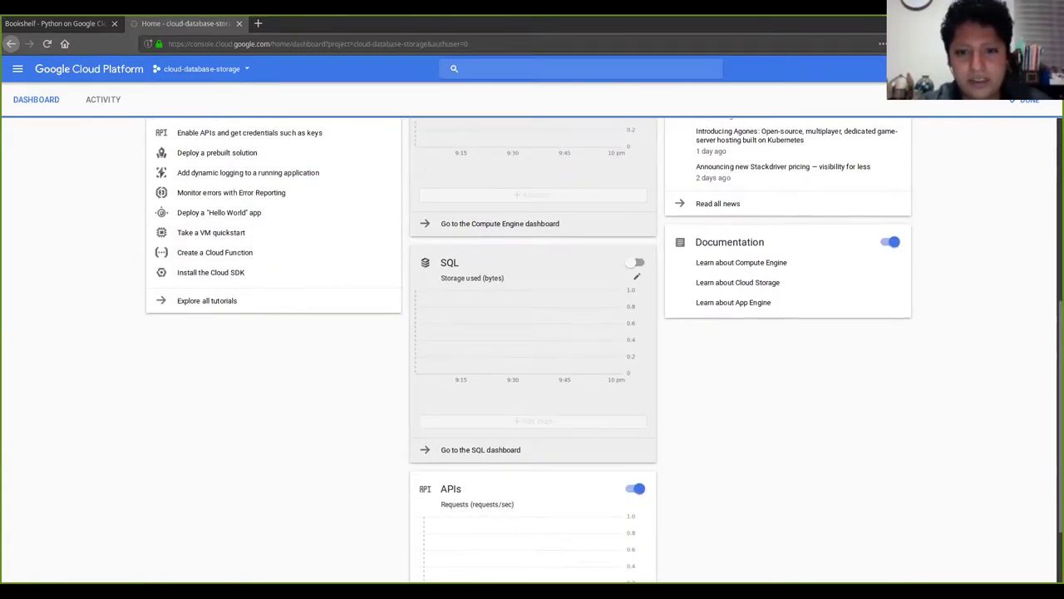
{"action": "scroll", "coordinate": [532, 349], "scroll_direction": "up", "scroll_amount": 2}
{"action": "scroll", "coordinate": [532, 350], "scroll_direction": "up", "scroll_amount": 1}
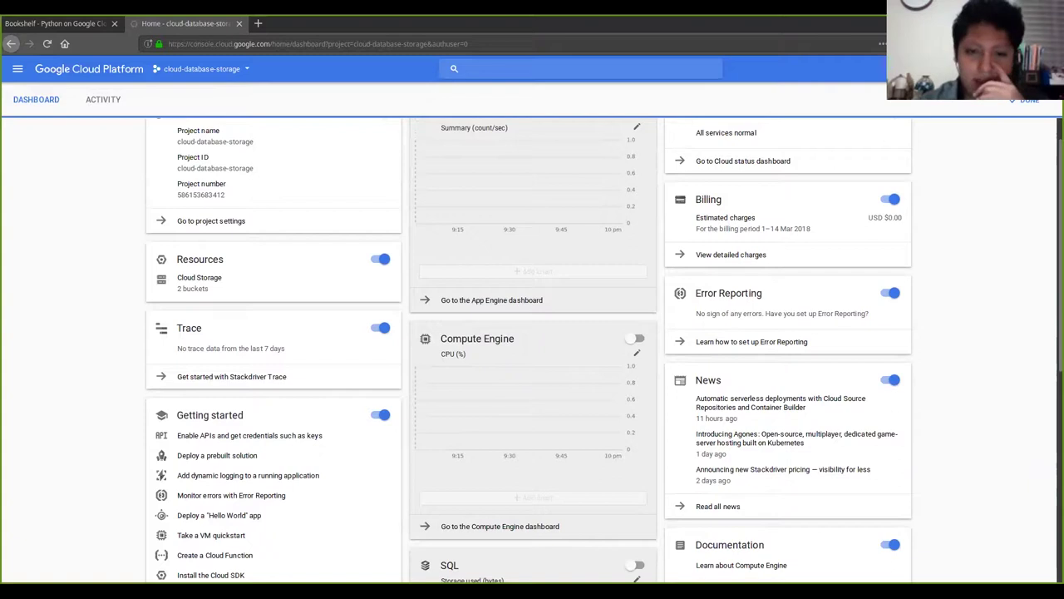
{"action": "scroll", "coordinate": [532, 349], "scroll_direction": "up", "scroll_amount": 1}
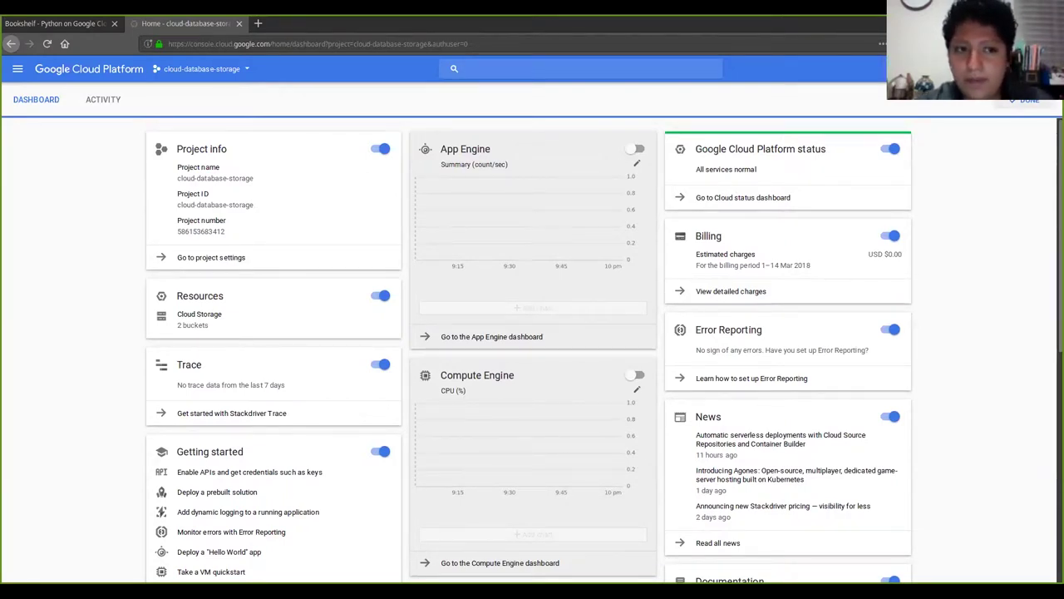
{"action": "left_click", "coordinate": [1031, 100]}
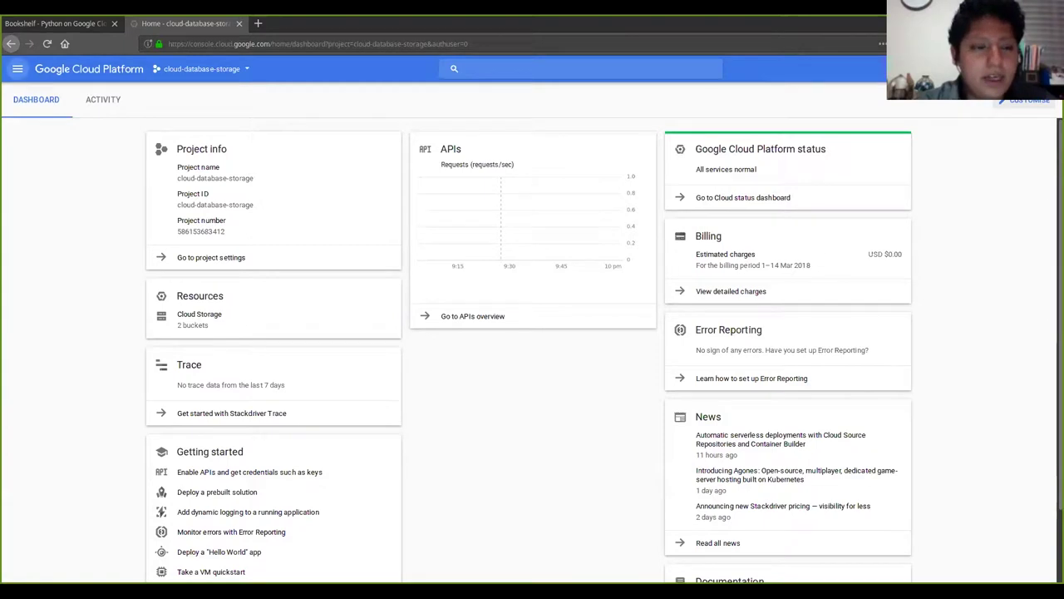
View the project's Cloud SQL instances page, followed by the Cloud Storage bucket browser
{"action": "left_click", "coordinate": [17, 68]}
{"action": "mouse_move", "coordinate": [79, 429]}
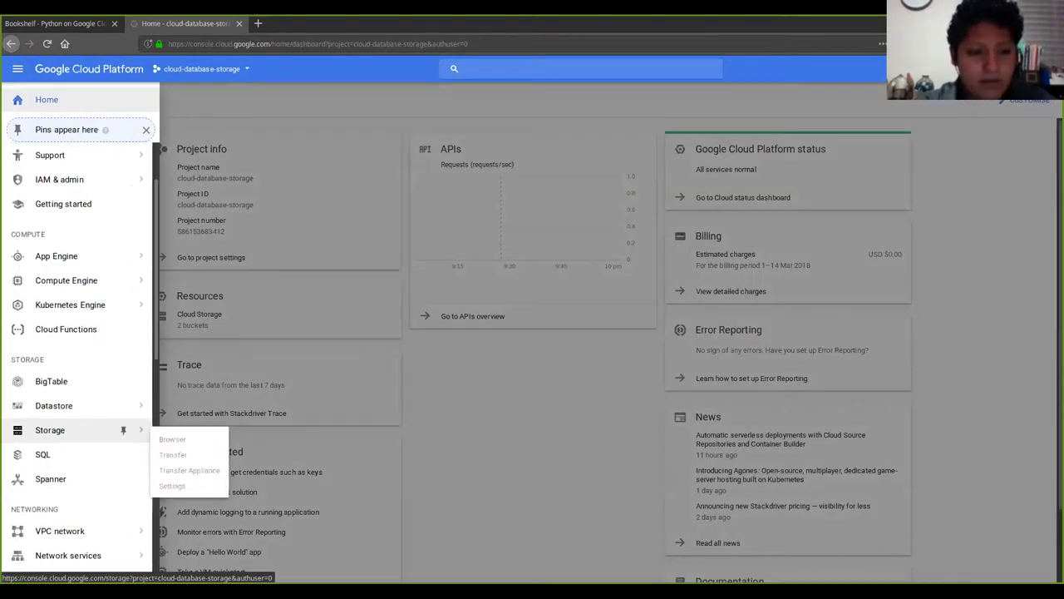
{"action": "scroll", "coordinate": [79, 408], "scroll_direction": "down", "scroll_amount": 2}
{"action": "mouse_move", "coordinate": [79, 149]}
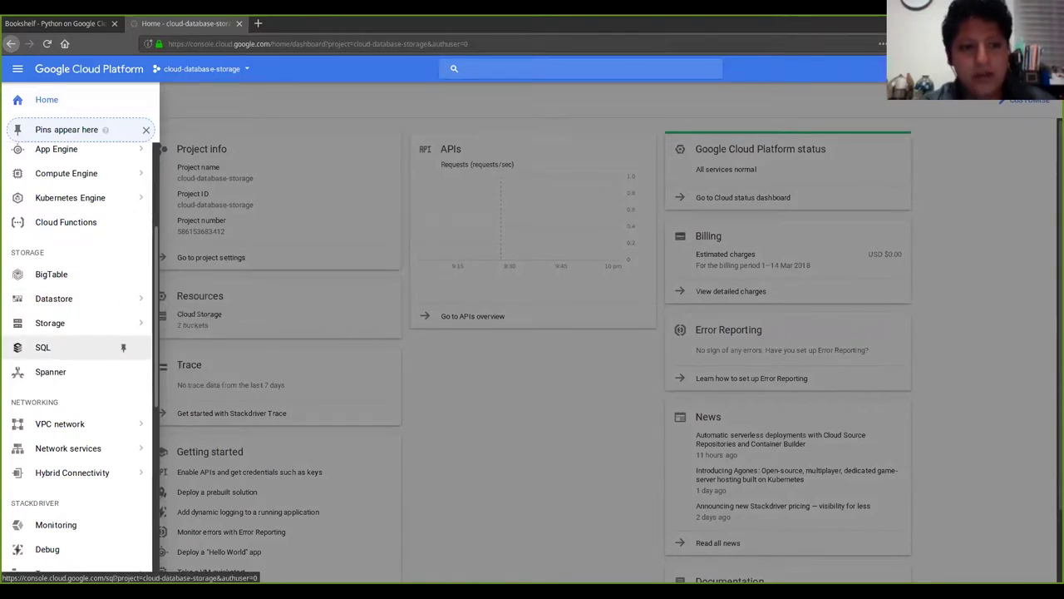
{"action": "mouse_move", "coordinate": [83, 322]}
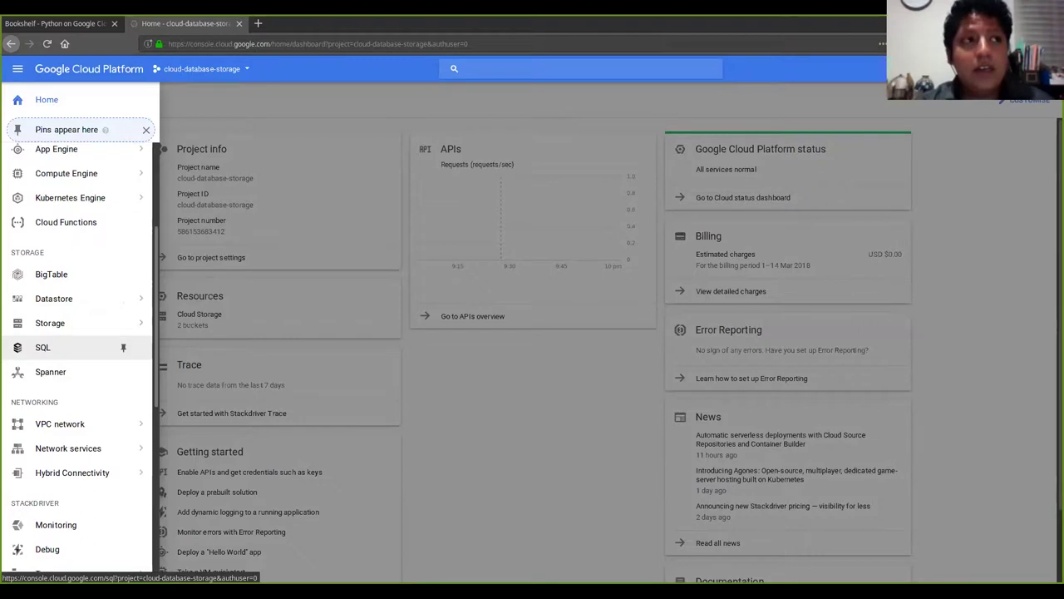
{"action": "left_click", "coordinate": [50, 347]}
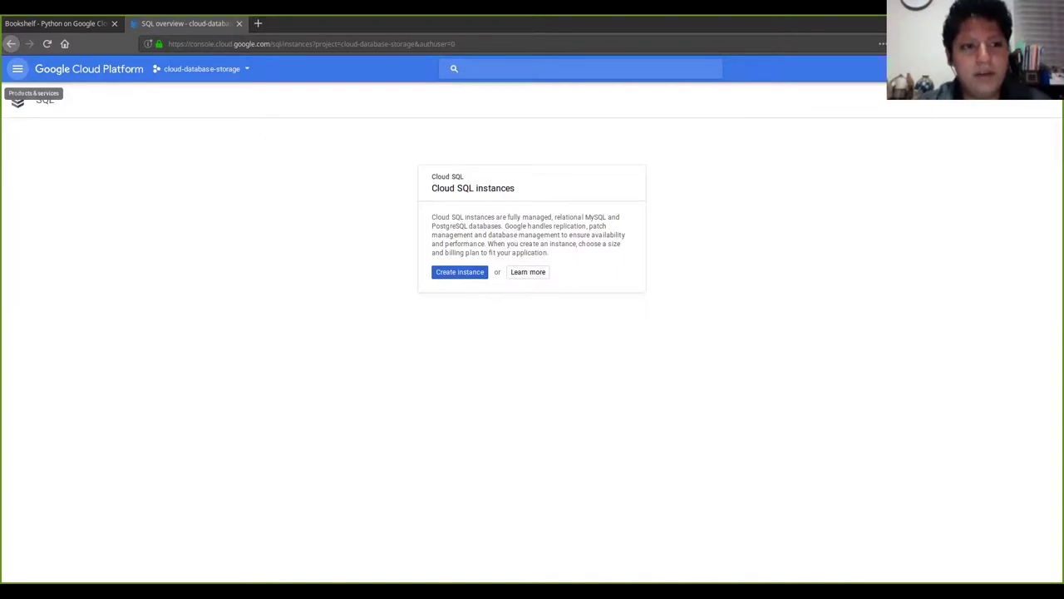
{"action": "left_click", "coordinate": [18, 69]}
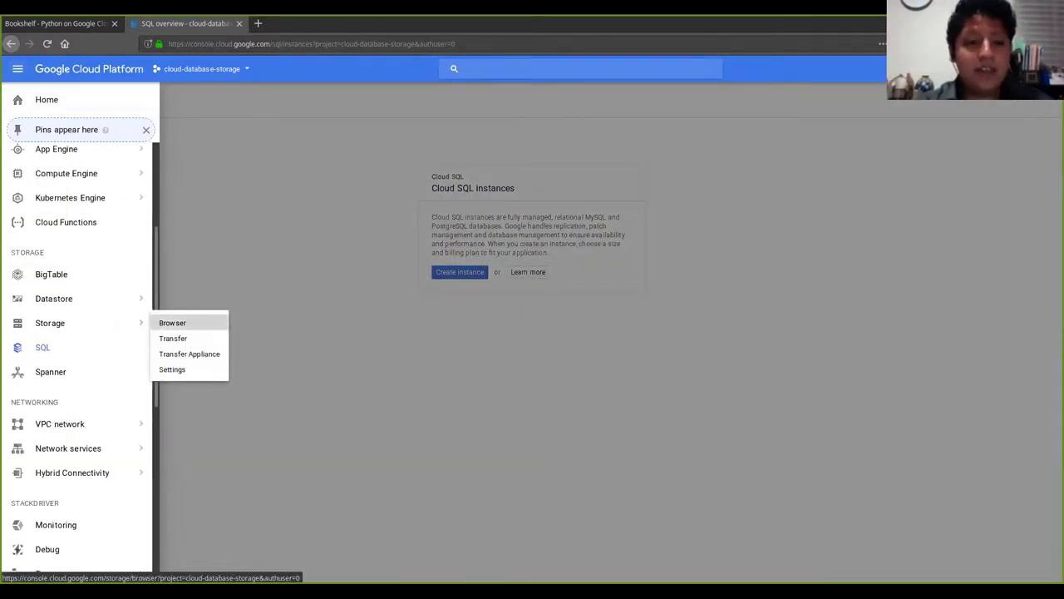
{"action": "left_click", "coordinate": [172, 322]}
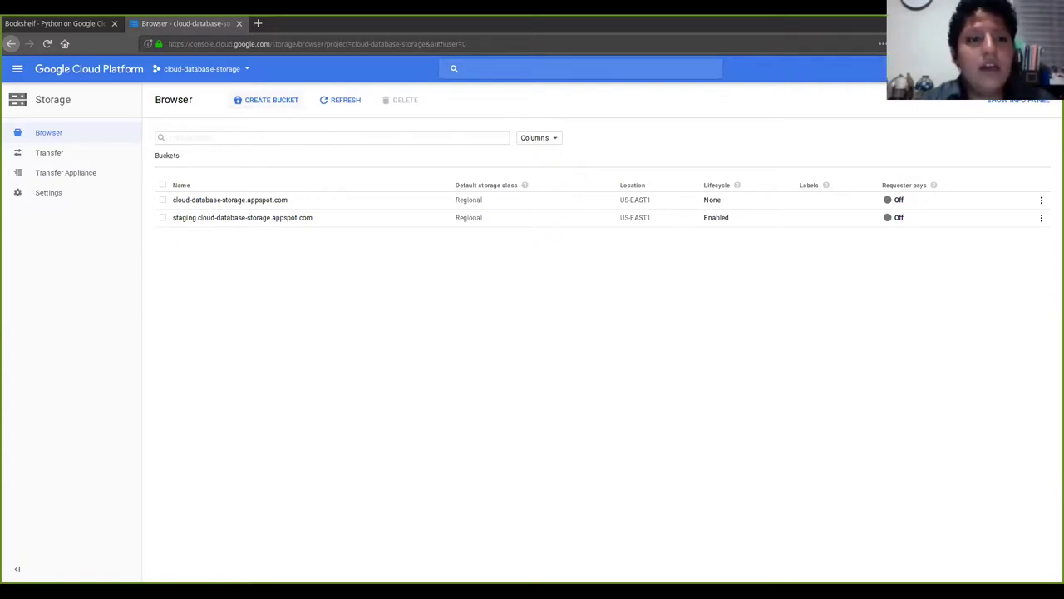
Open the Datastore entities page of the project
{"action": "left_click", "coordinate": [17, 69]}
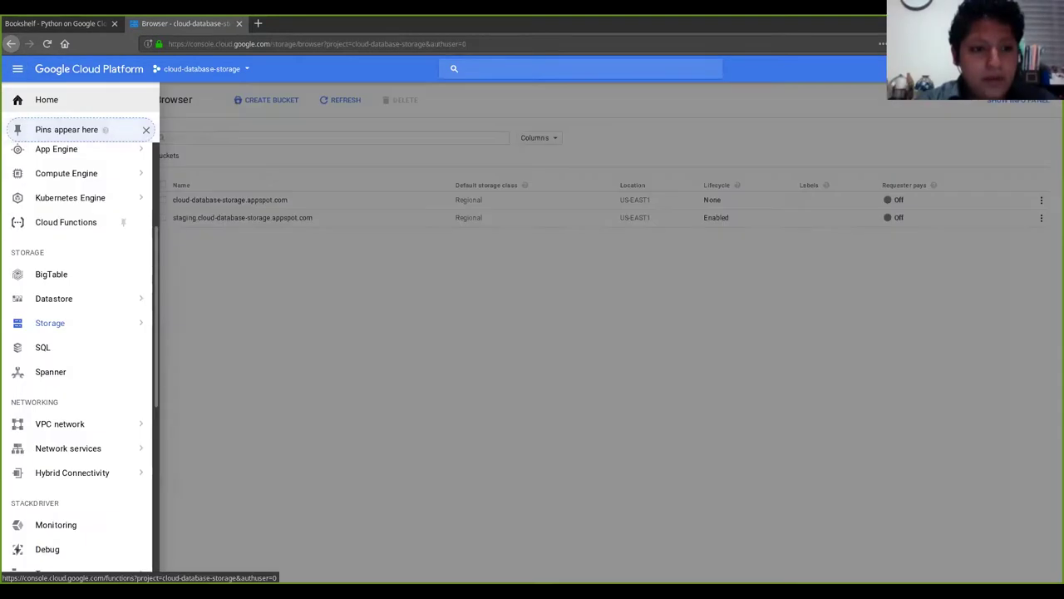
{"action": "left_click", "coordinate": [123, 298]}
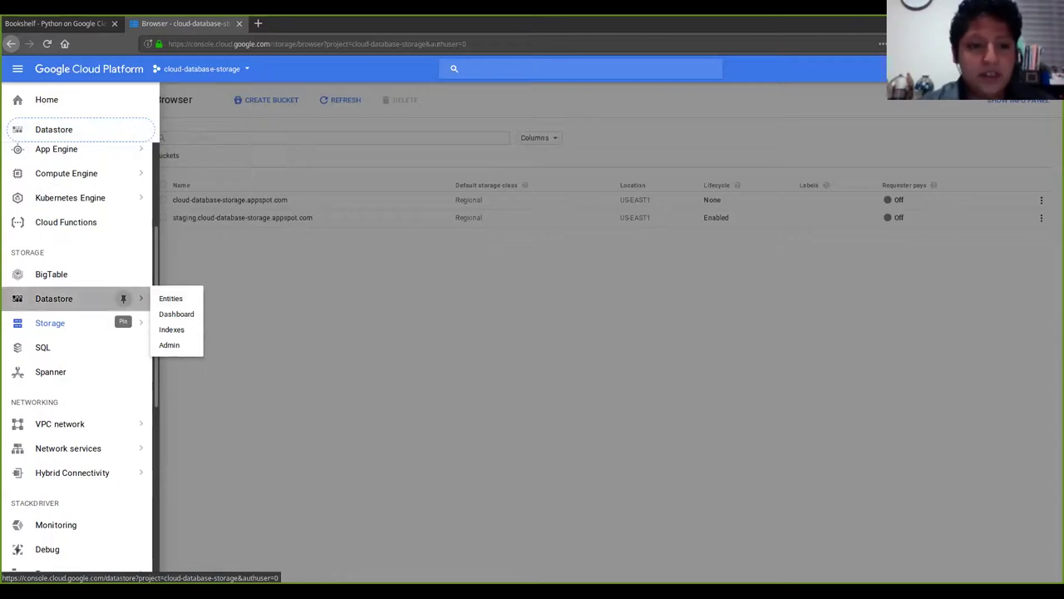
{"action": "left_click", "coordinate": [123, 298]}
{"action": "left_click", "coordinate": [54, 299]}
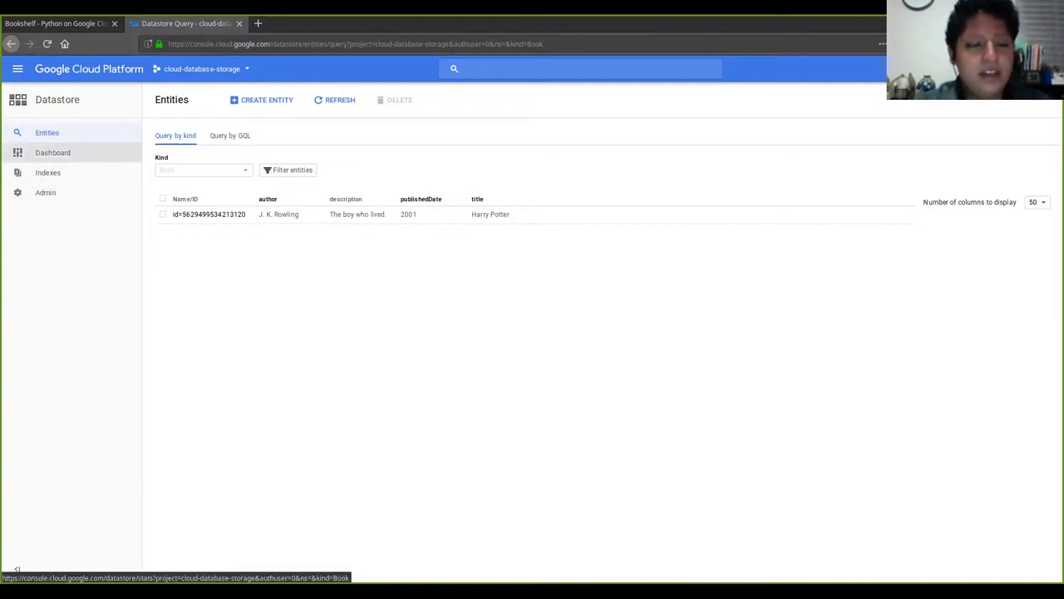
Open the Datastore statistics dashboard and restrict it to the Book kind
{"action": "left_click", "coordinate": [82, 153]}
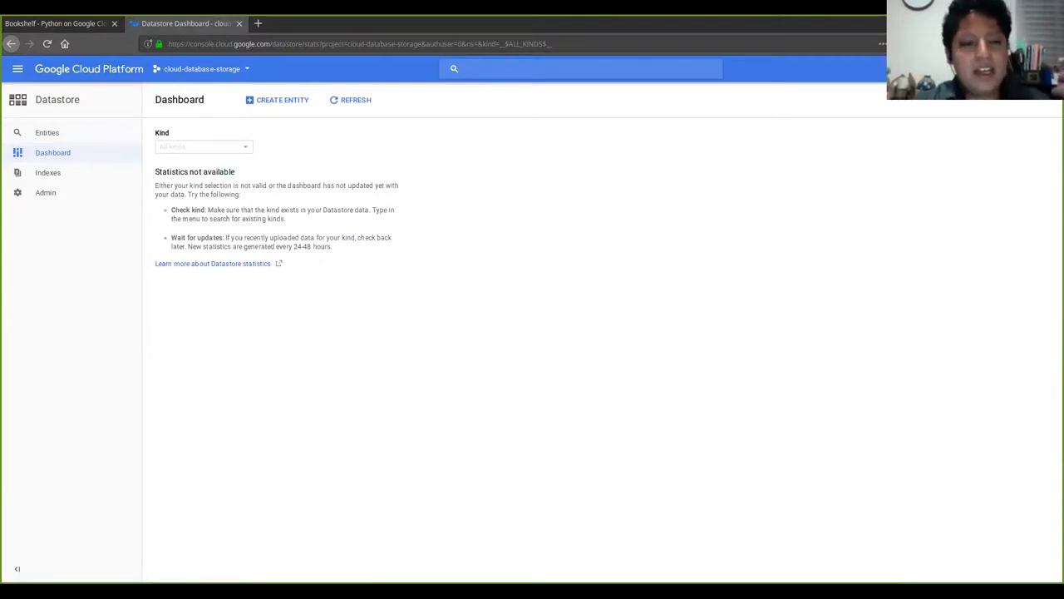
{"action": "left_click", "coordinate": [204, 146]}
{"action": "key", "text": "Down"}
{"action": "key", "text": "Return"}
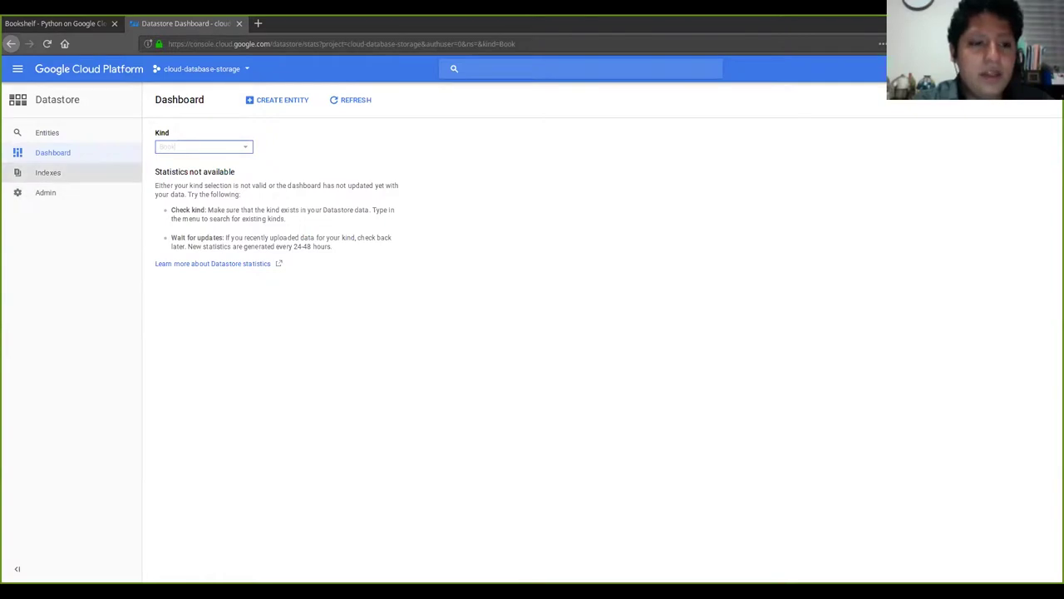
Check the Datastore indexes and enable Datastore Admin in the administration settings
{"action": "left_click", "coordinate": [70, 173]}
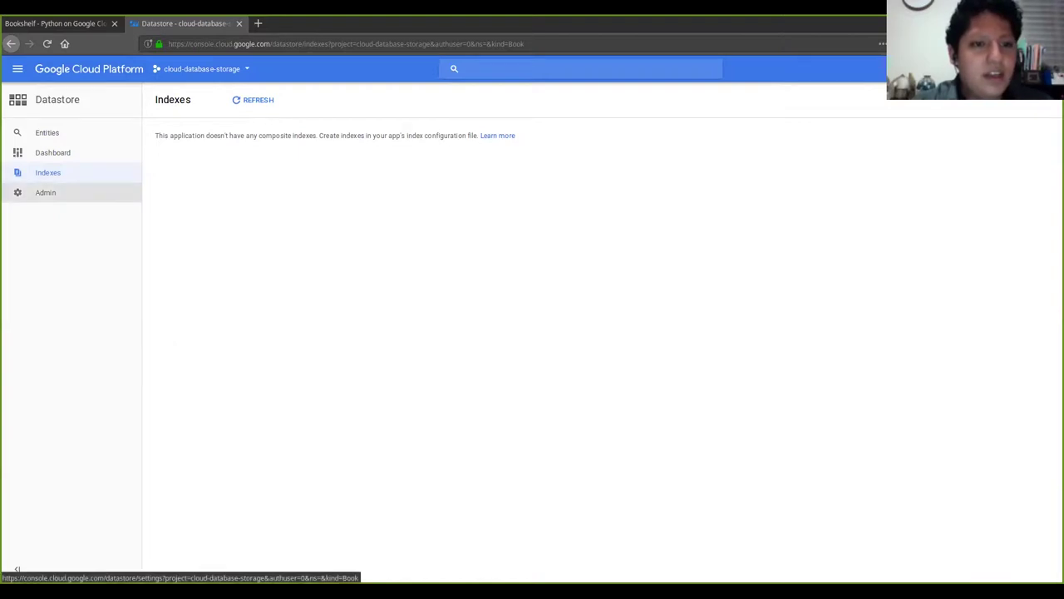
{"action": "left_click", "coordinate": [67, 192]}
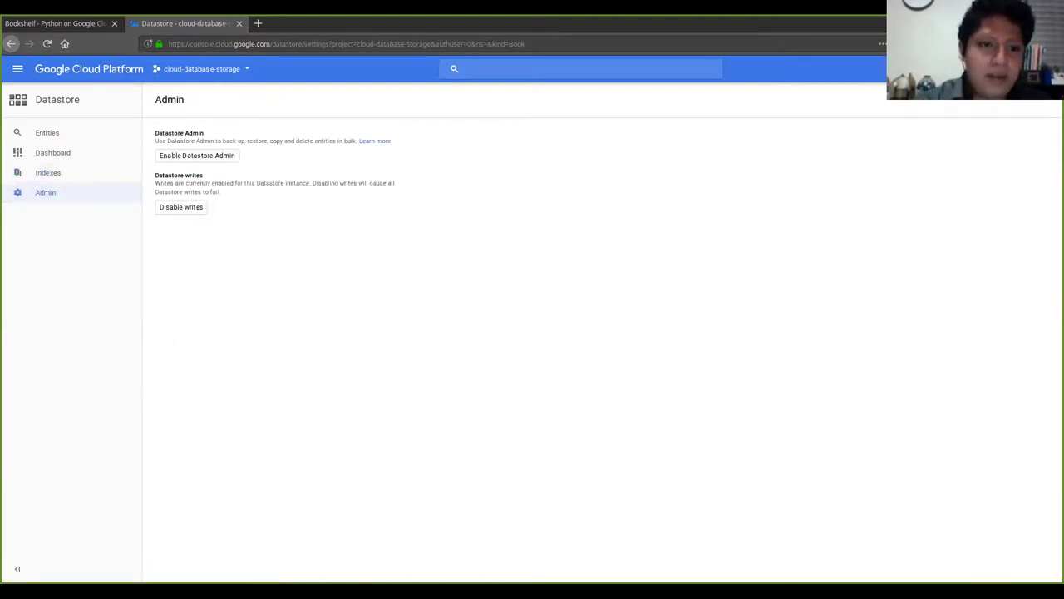
{"action": "left_click", "coordinate": [197, 156]}
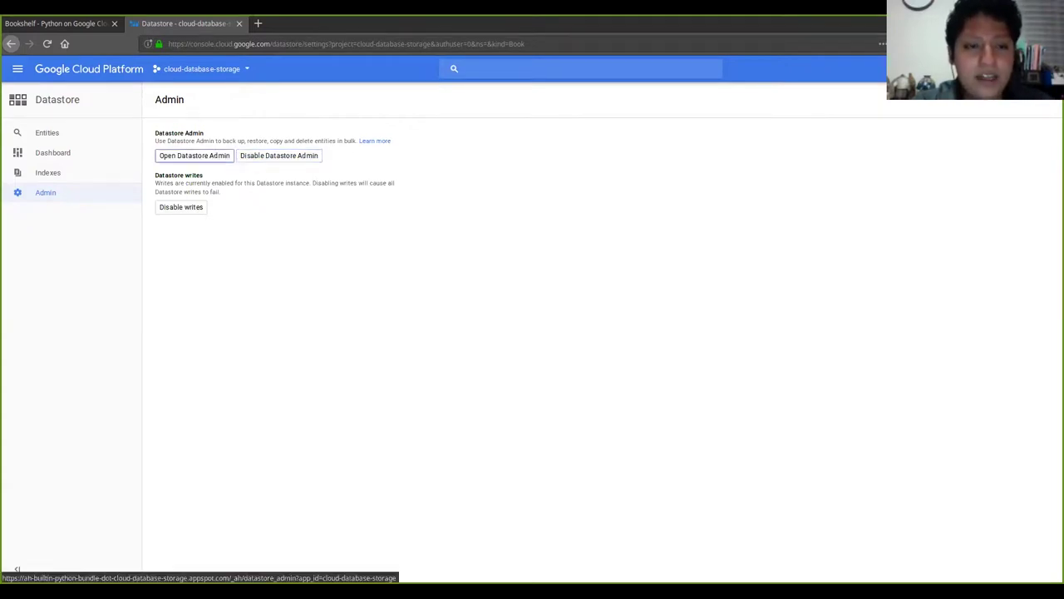
Open Datastore Admin for the project and verify the Google sign-in by entering the account password
{"action": "left_click", "coordinate": [195, 155]}
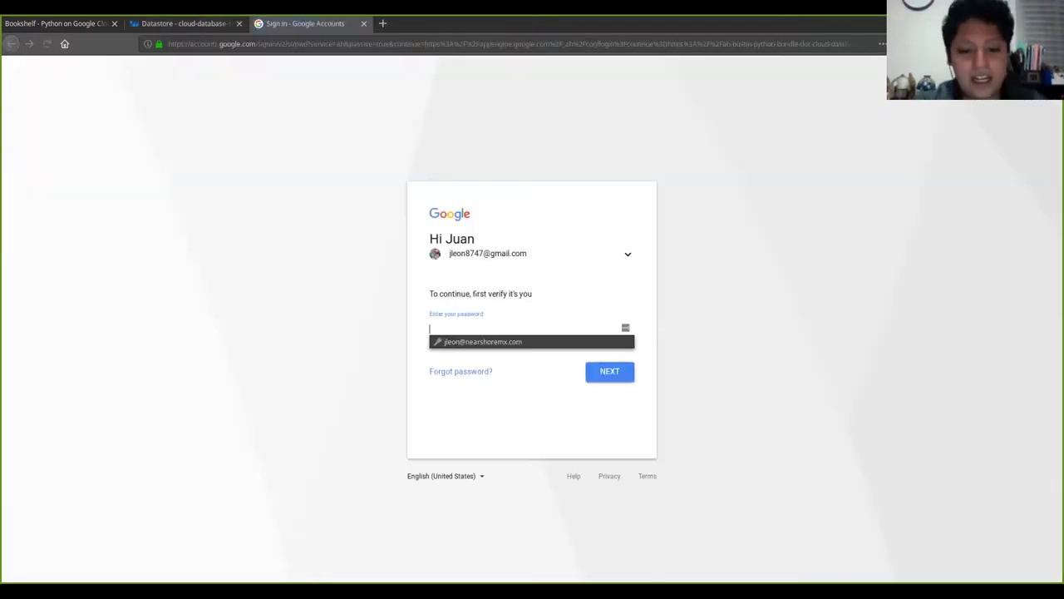
{"action": "type", "text": "••••••••••"}
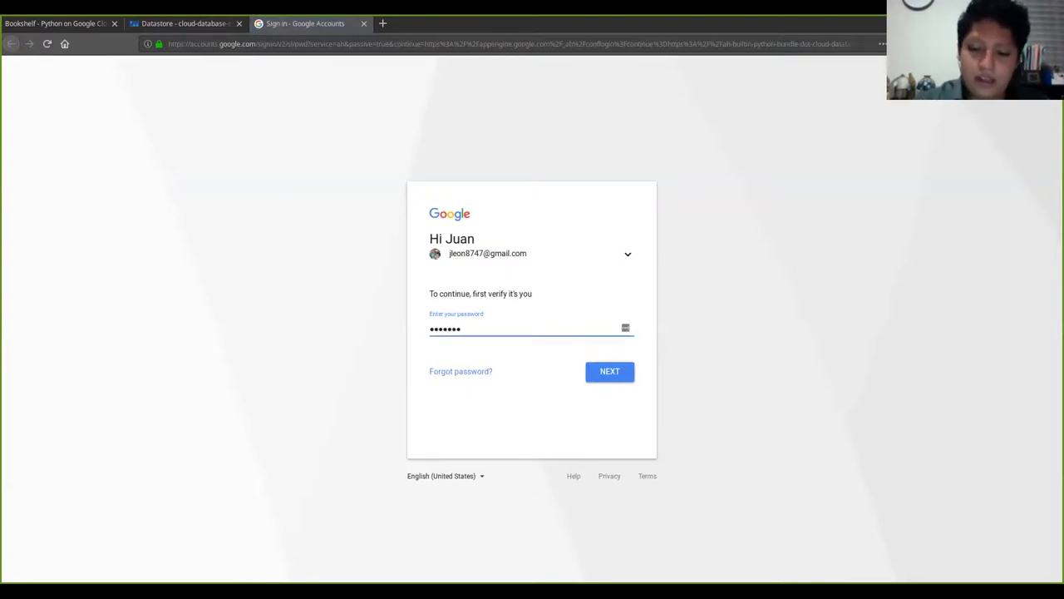
{"action": "type", "text": "•••"}
{"action": "key", "text": "Return"}
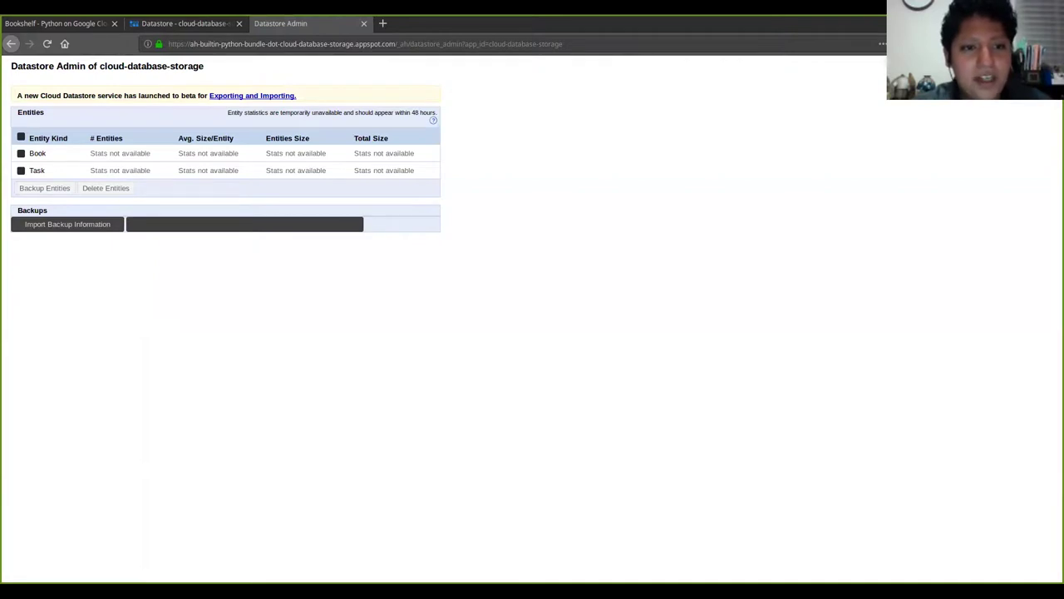
Examine the Book and Task entity kinds listed in Datastore Admin, then close that page
{"action": "triple_click", "coordinate": [135, 153]}
{"action": "left_click", "coordinate": [136, 153]}
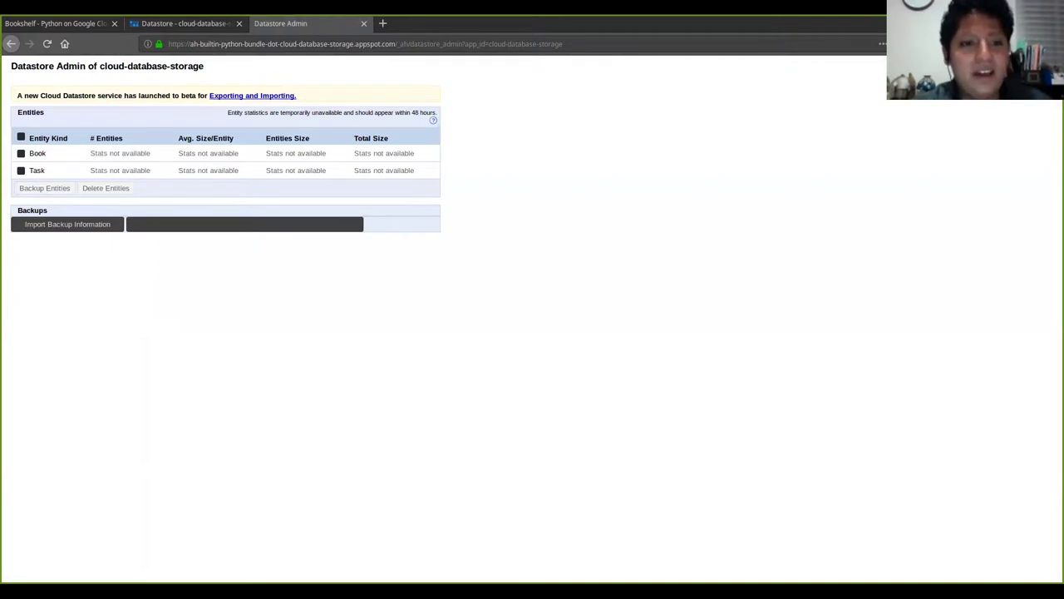
{"action": "left_click_drag", "start_coordinate": [414, 152], "coordinate": [178, 138]}
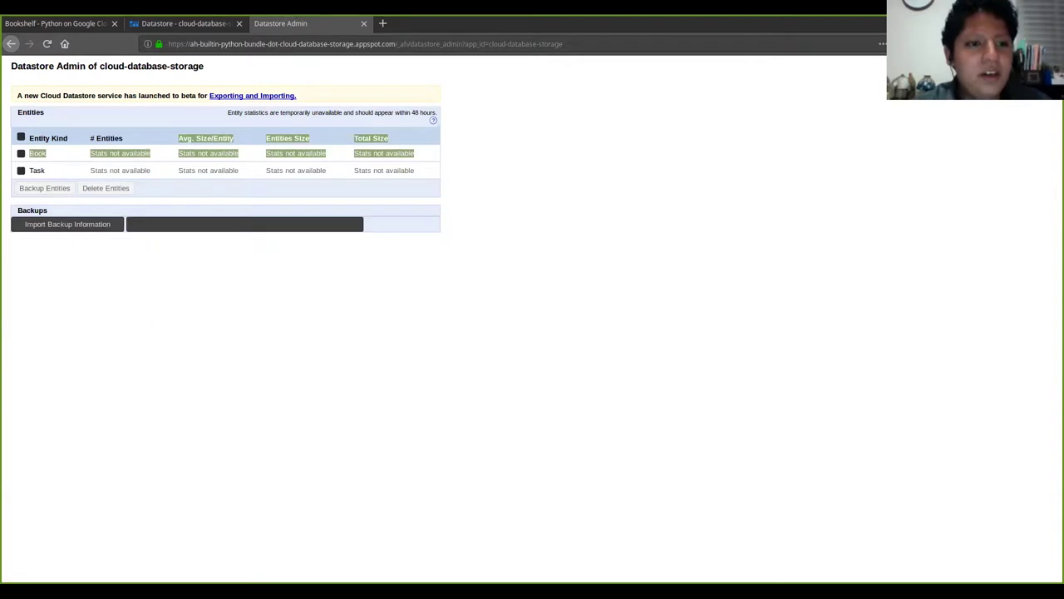
{"action": "left_click_drag", "start_coordinate": [29, 171], "coordinate": [414, 179]}
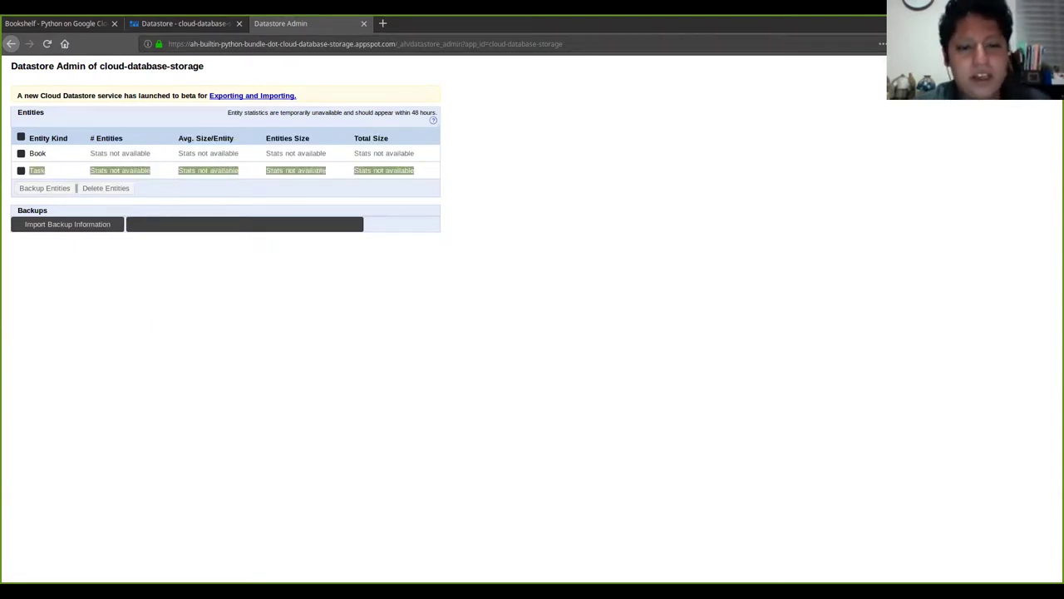
{"action": "left_click", "coordinate": [414, 179]}
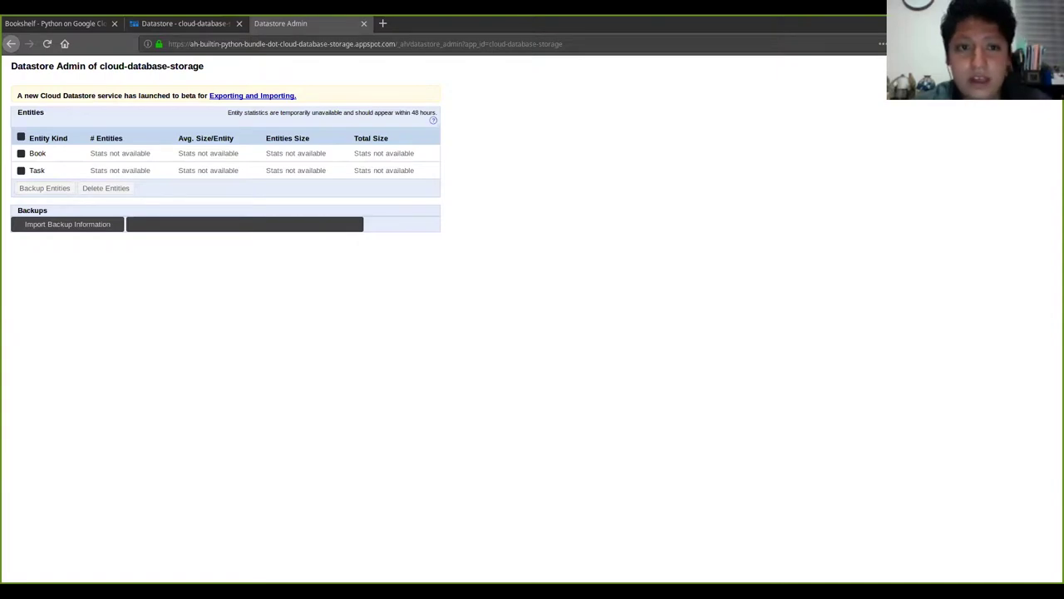
{"action": "left_click", "coordinate": [363, 23]}
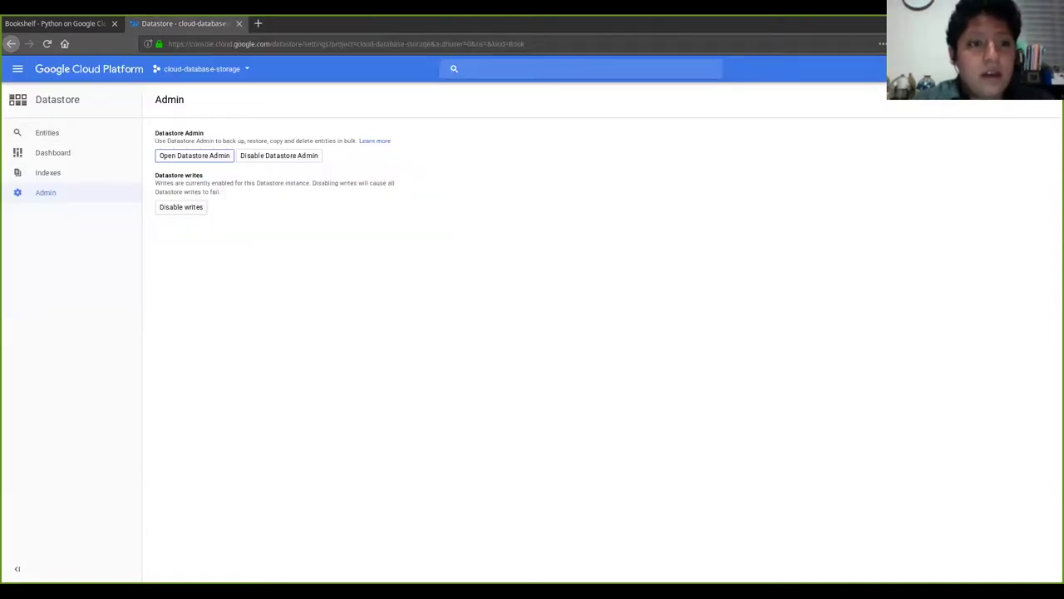
Switch to Visual Studio Code, where the 2-structured-data project is open
{"action": "left_click", "coordinate": [17, 69]}
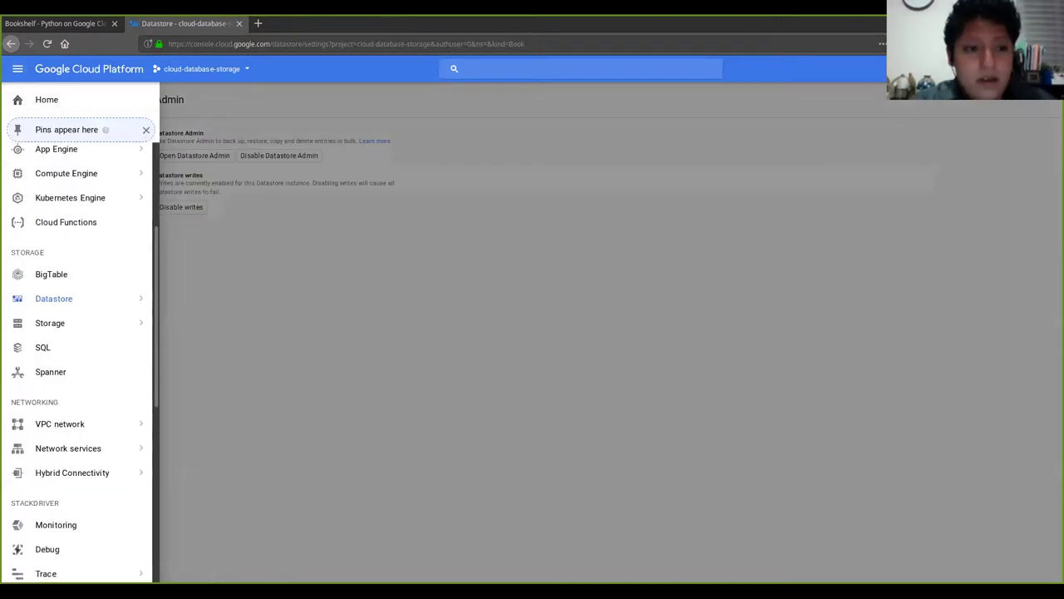
{"action": "key", "text": "Escape"}
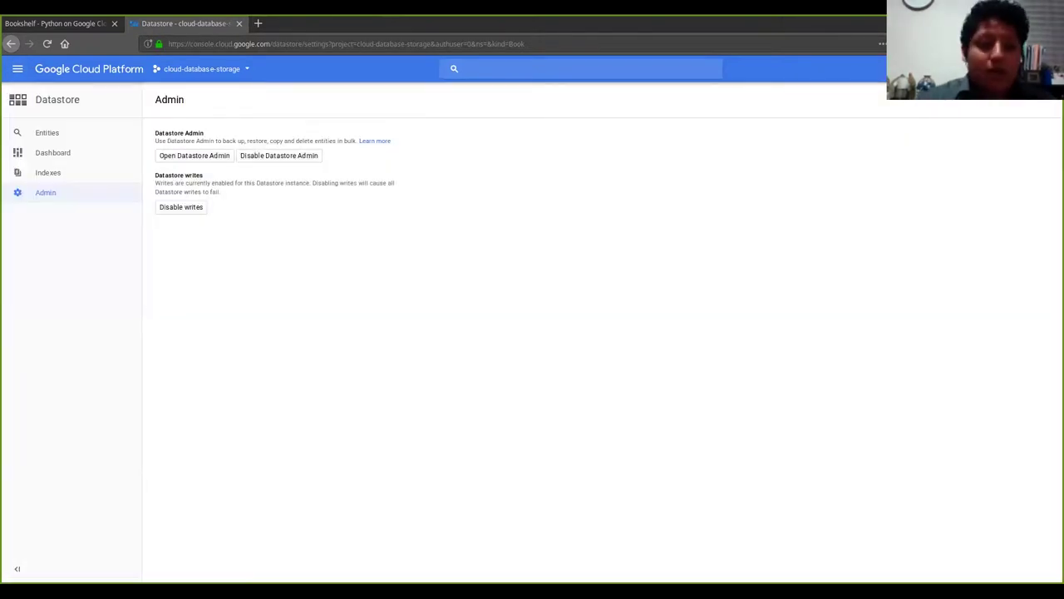
{"action": "key", "text": "alt+Tab"}
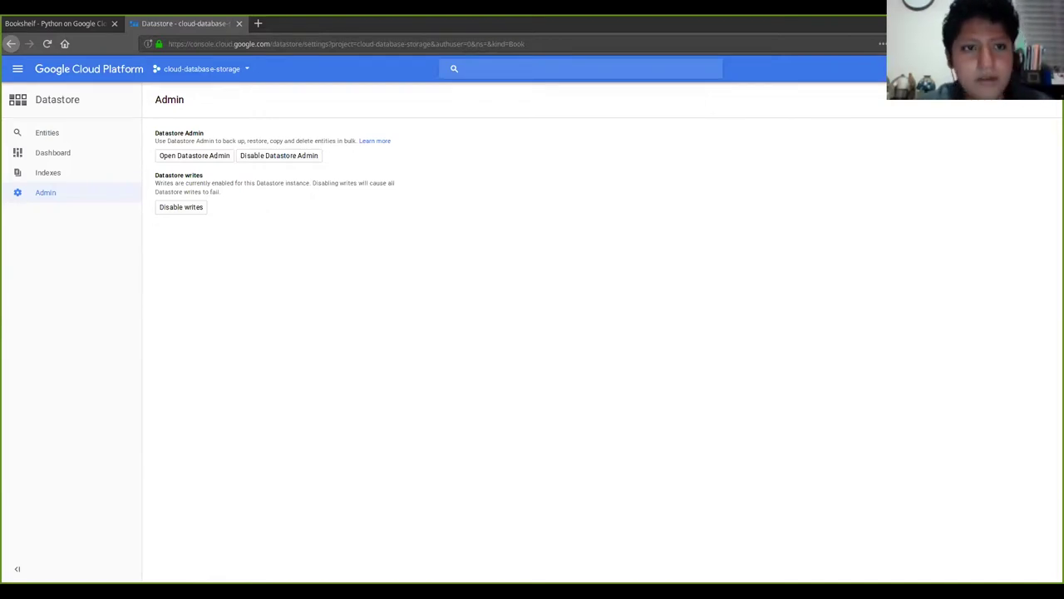
{"action": "key", "text": "alt+Tab"}
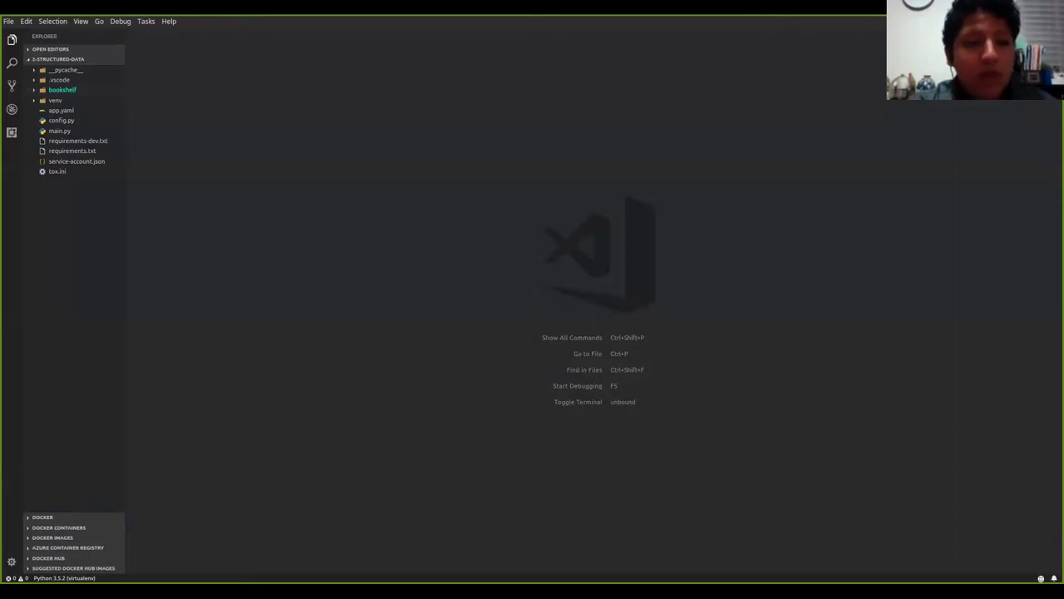
Expand the bookshelf and templates folders in the project tree and look inside the venv folder before collapsing it
{"action": "left_click", "coordinate": [63, 89]}
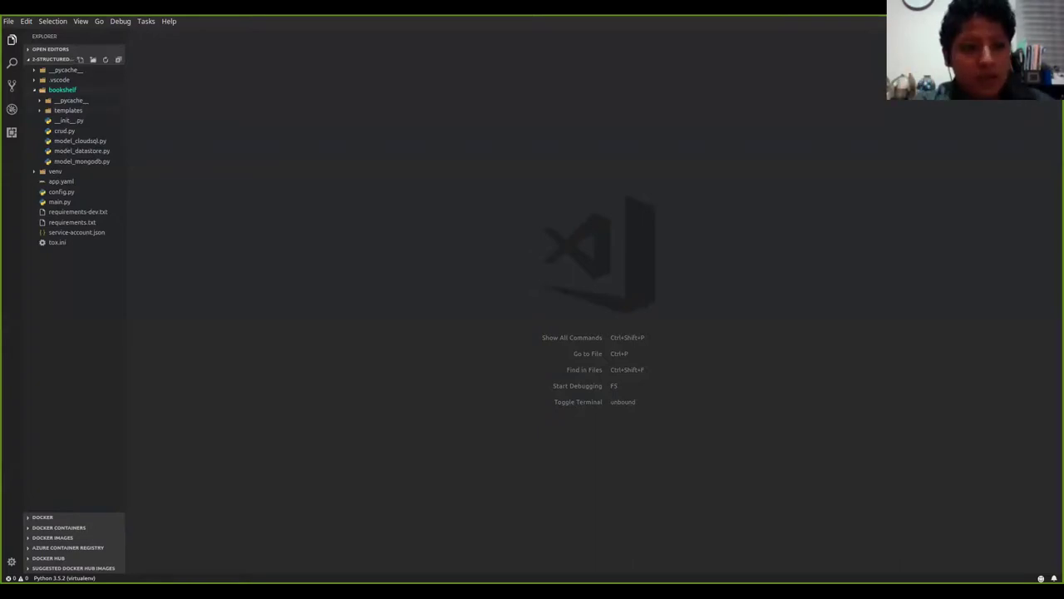
{"action": "left_click", "coordinate": [68, 109]}
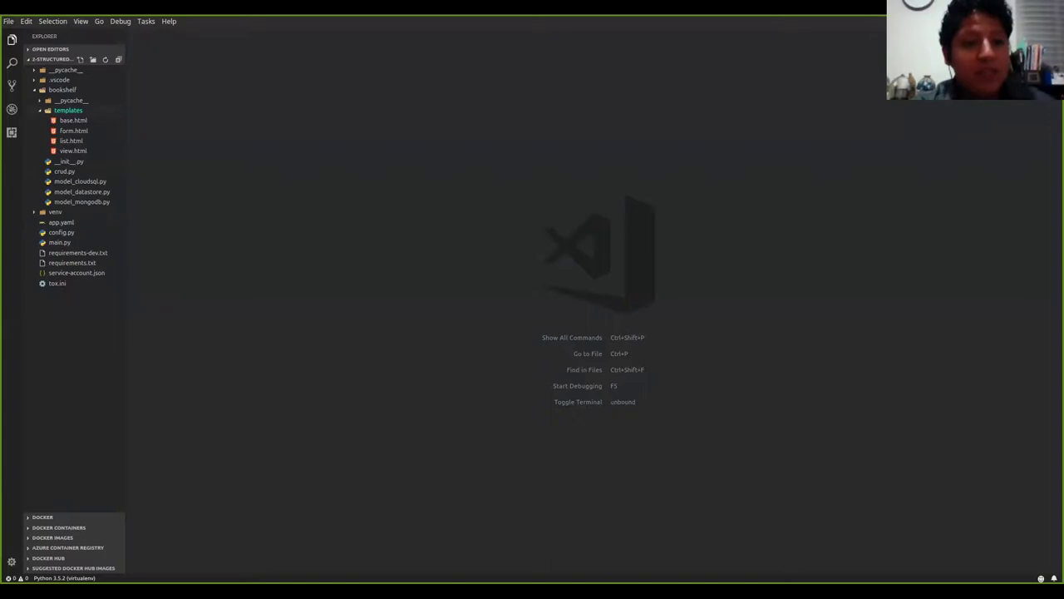
{"action": "left_click", "coordinate": [55, 211]}
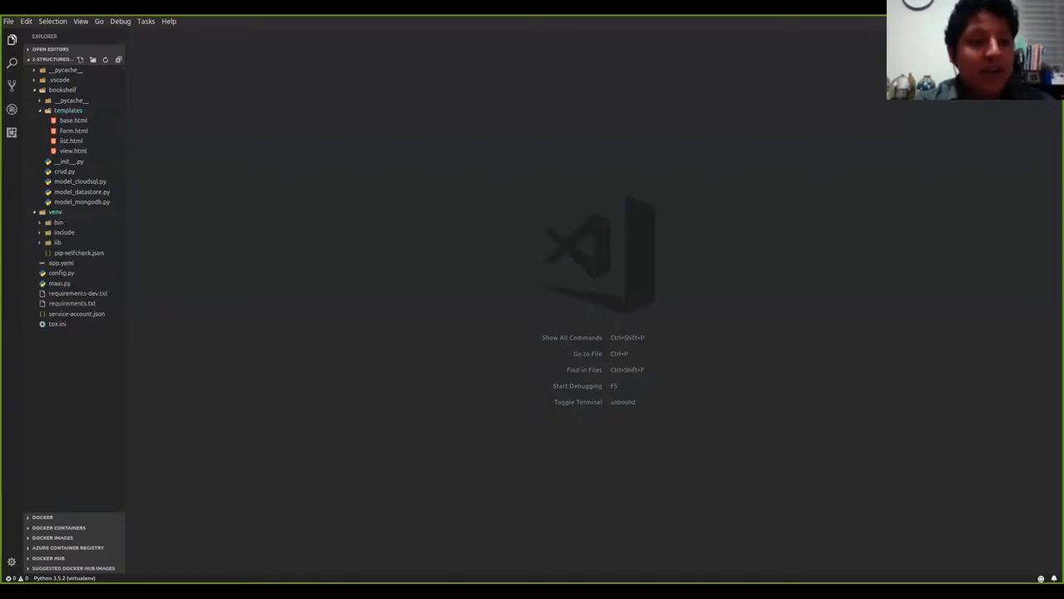
{"action": "left_click", "coordinate": [55, 211]}
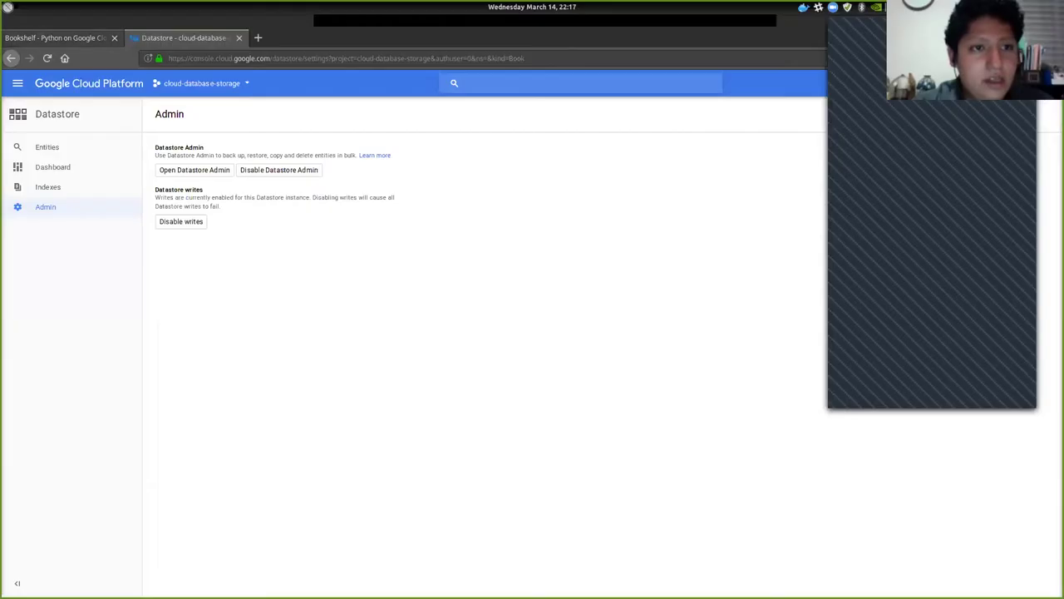
Switch to the Bookshelf app in the browser, reload it and review the Harry Potter book's title, year, author and description
{"action": "left_click", "coordinate": [58, 38]}
{"action": "key", "text": "ctrl+r"}
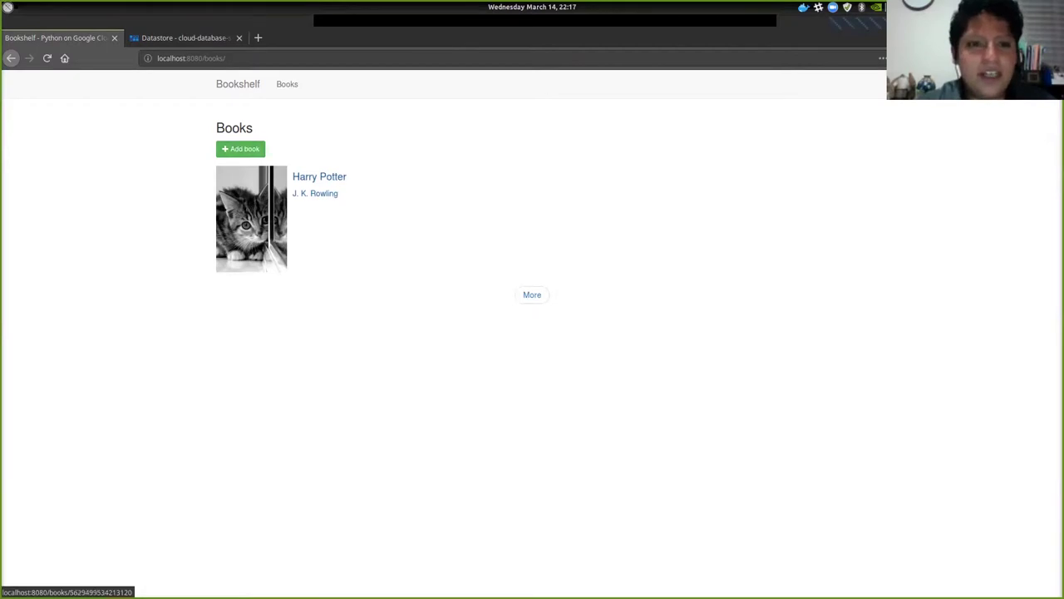
{"action": "left_click", "coordinate": [320, 176]}
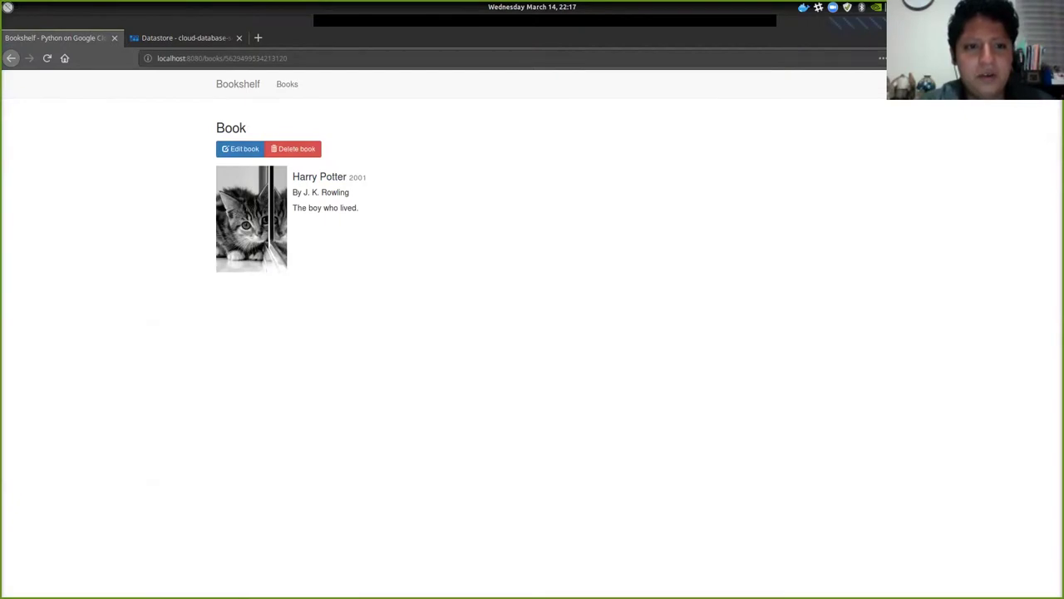
{"action": "double_click", "coordinate": [333, 176]}
{"action": "double_click", "coordinate": [358, 177]}
{"action": "left_click_drag", "start_coordinate": [305, 192], "coordinate": [349, 192]}
{"action": "triple_click", "coordinate": [331, 207]}
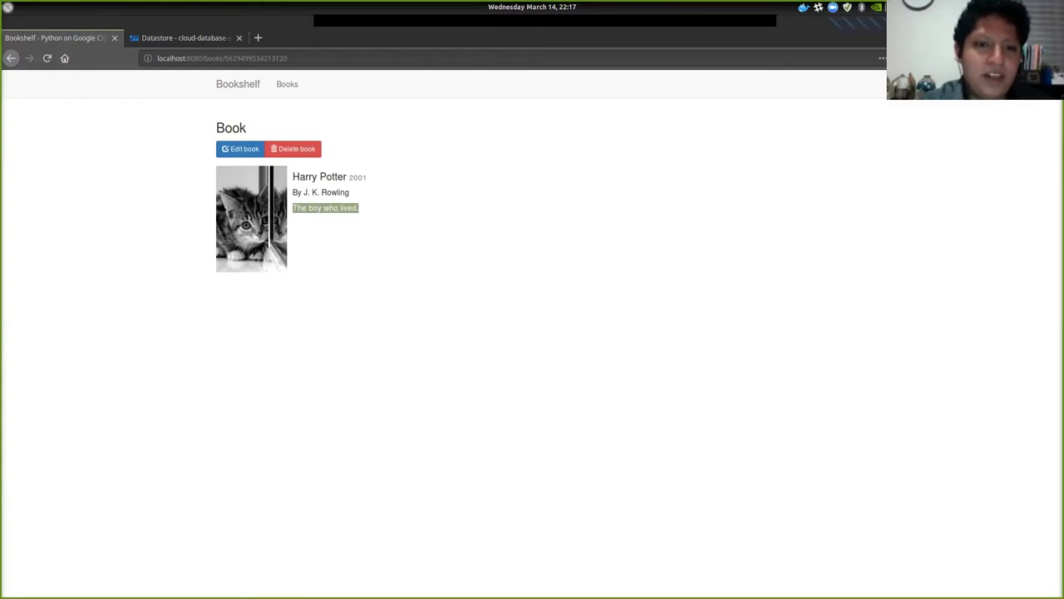
Edit the Harry Potter book, set its publication date to 2002 and save it
{"action": "left_click", "coordinate": [240, 149]}
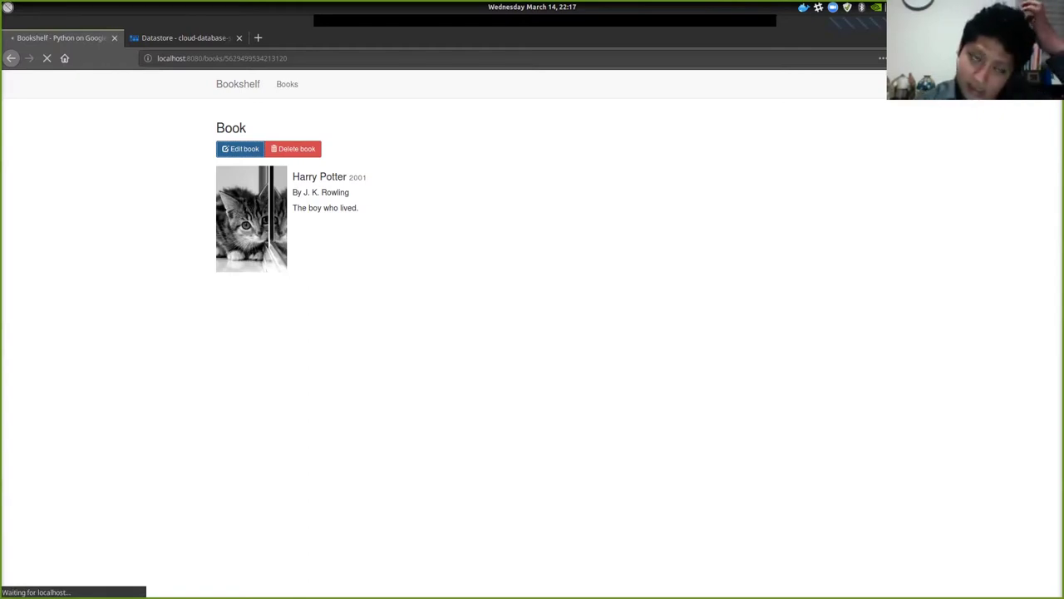
{"action": "left_click", "coordinate": [241, 247]}
{"action": "key", "text": "BackSpace"}
{"action": "type", "text": "2002"}
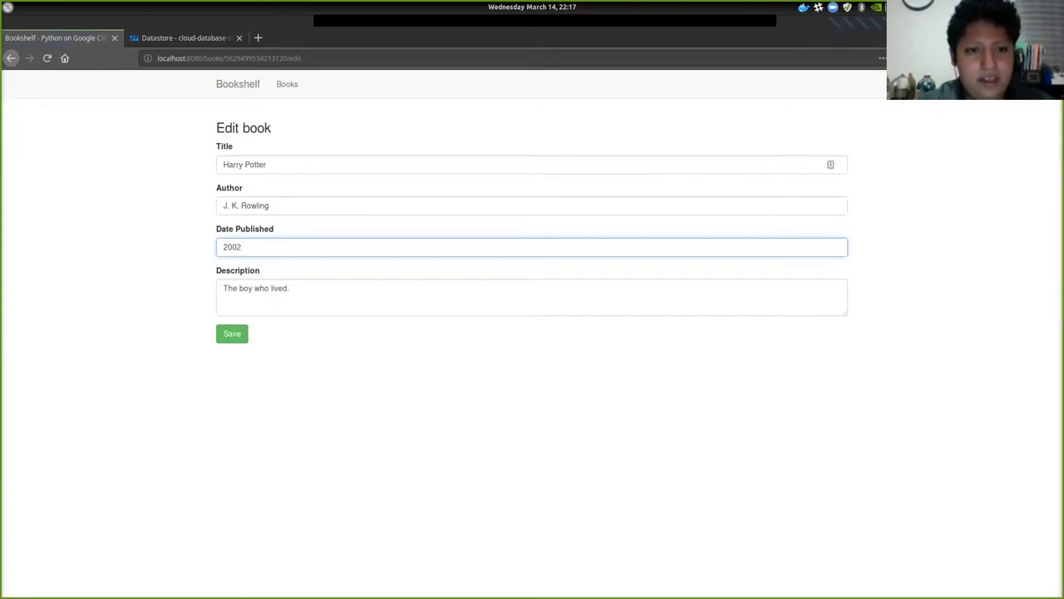
{"action": "left_click", "coordinate": [231, 333]}
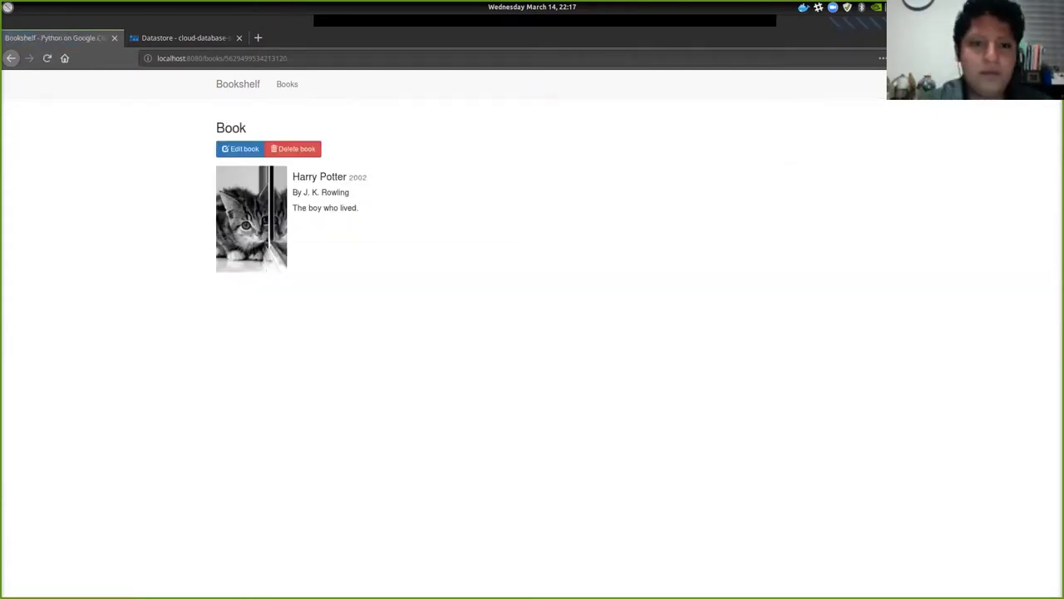
Check the book's updated title line and delete the Harry Potter book
{"action": "triple_click", "coordinate": [357, 177]}
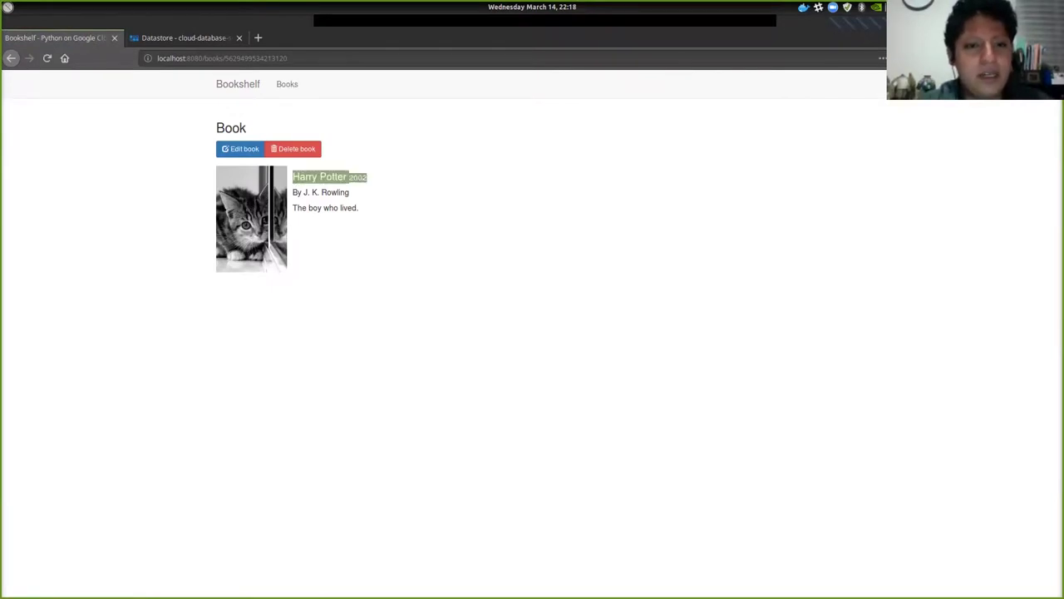
{"action": "left_click", "coordinate": [293, 149]}
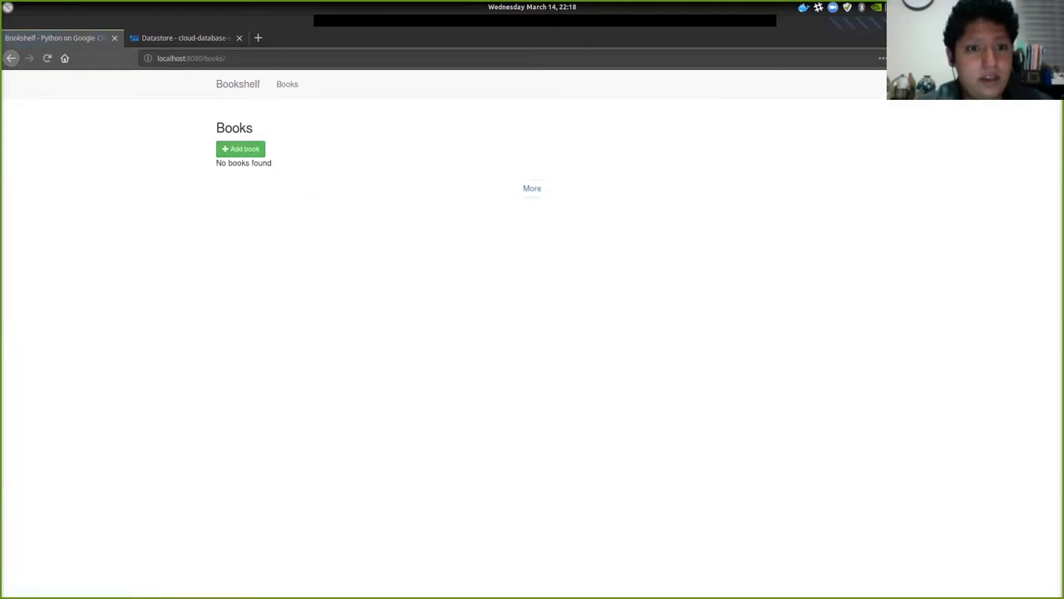
Add and save a book titled Harry Potter by J. K. Rowling, published 2001, with the description "The boy who lived"
{"action": "left_click", "coordinate": [240, 148]}
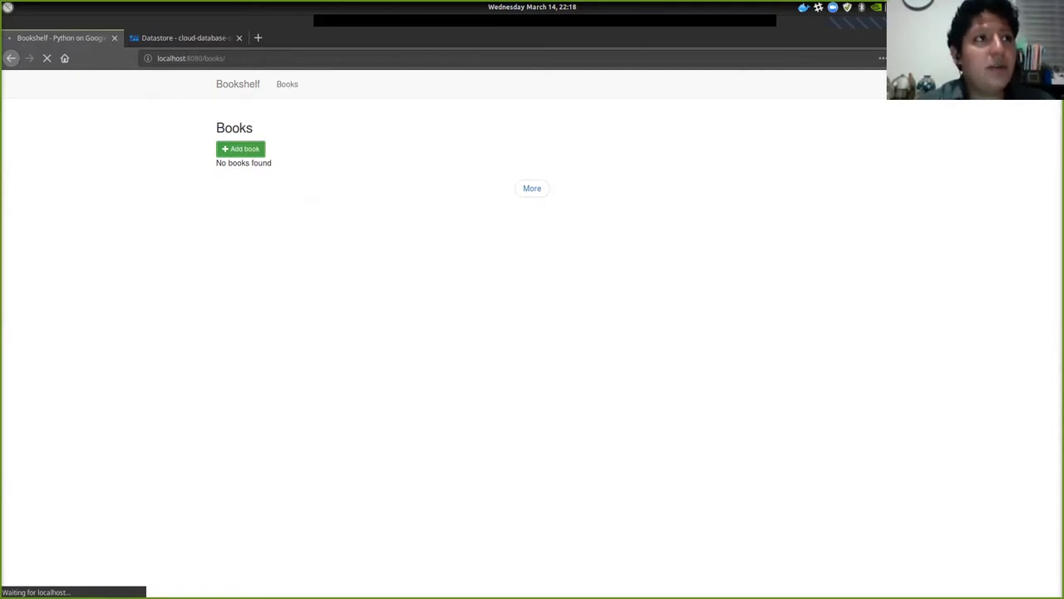
{"action": "left_click", "coordinate": [224, 165]}
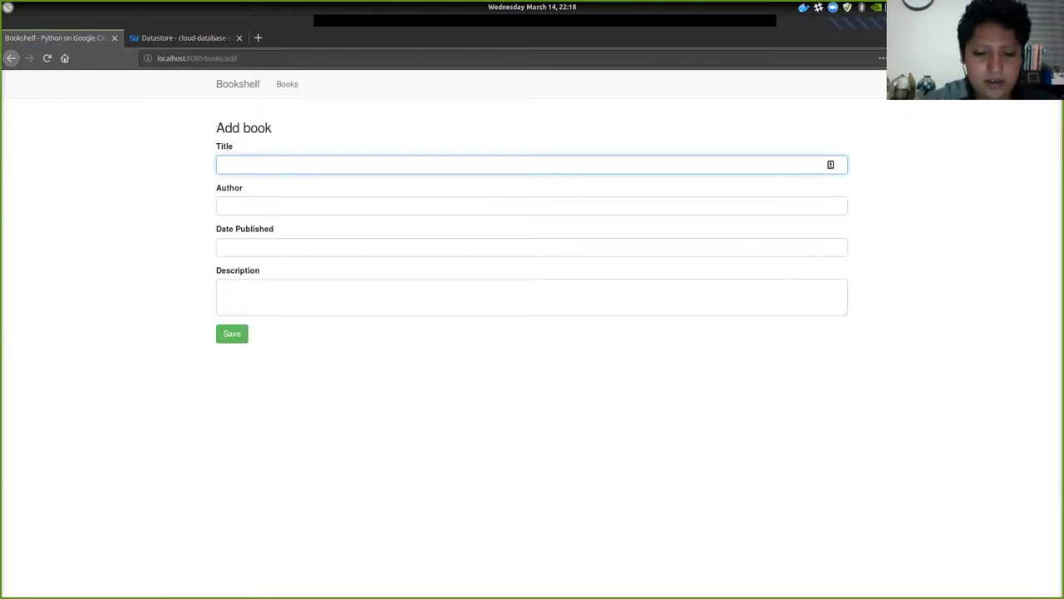
{"action": "type", "text": "Harr"}
{"action": "key", "text": "Tab"}
{"action": "key", "text": "Down"}
{"action": "key", "text": "Return"}
{"action": "key", "text": "Tab"}
{"action": "key", "text": "Down"}
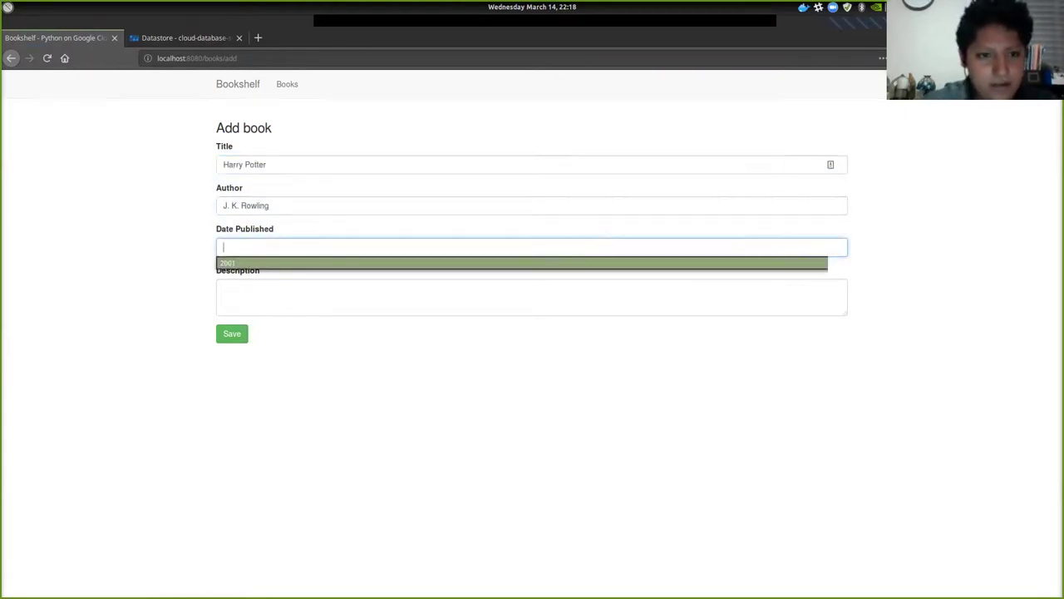
{"action": "key", "text": "Return"}
{"action": "key", "text": "Tab"}
{"action": "type", "text": "Th"}
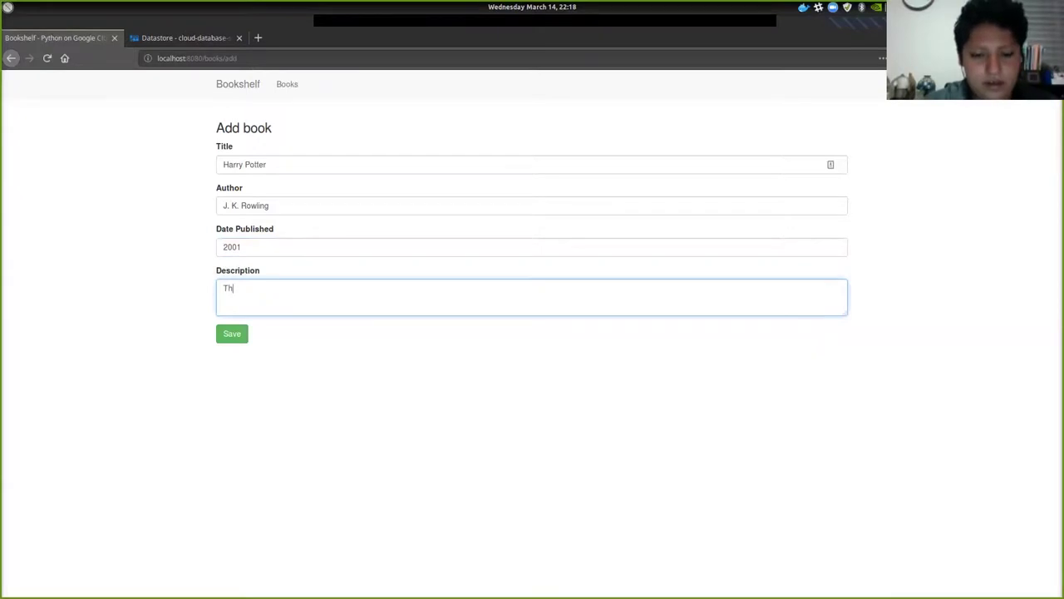
{"action": "type", "text": "e boy who lived"}
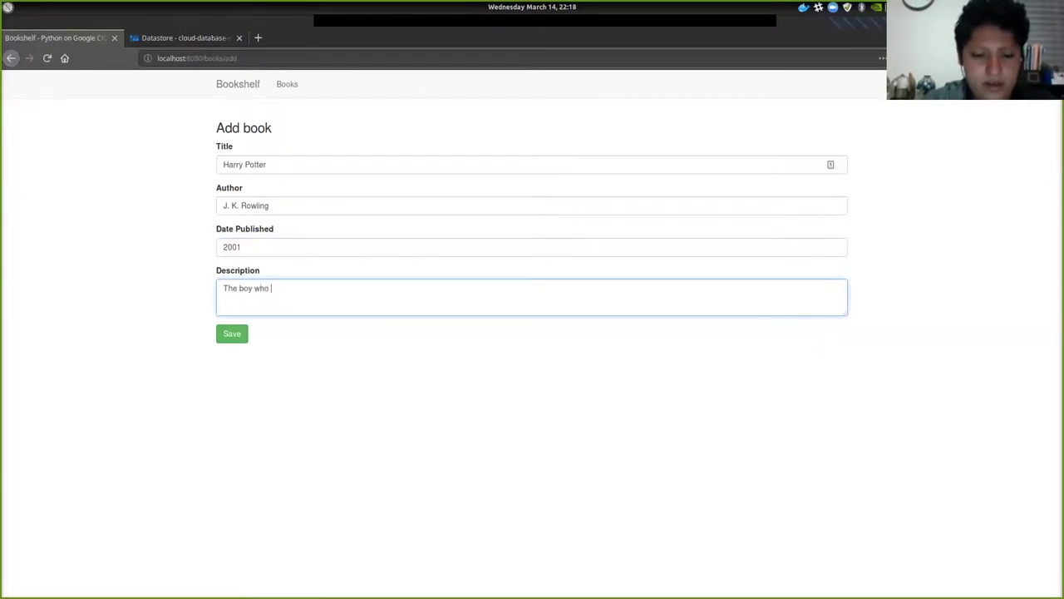
{"action": "key", "text": "Tab"}
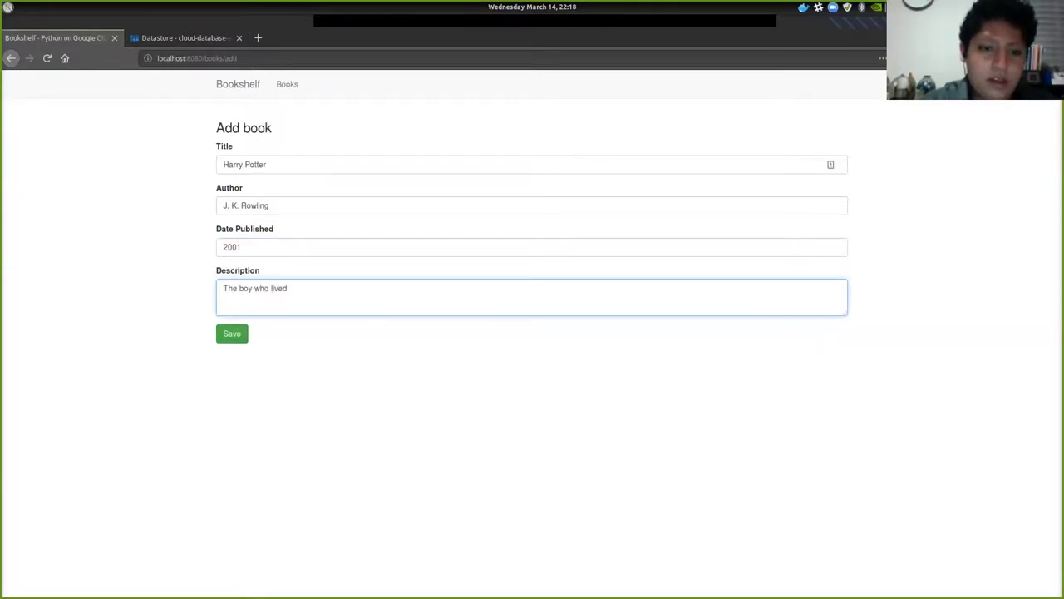
{"action": "key", "text": "Return"}
Switch to the terminal, stop the running main.py server and clear the screen
{"action": "key", "text": "alt+Tab"}
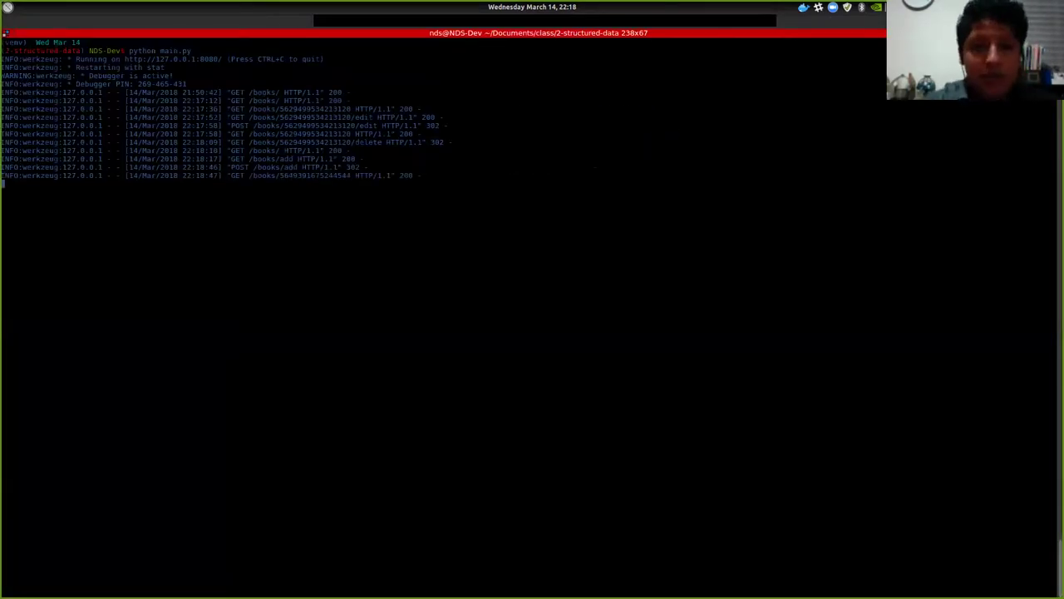
{"action": "key", "text": "alt+Tab"}
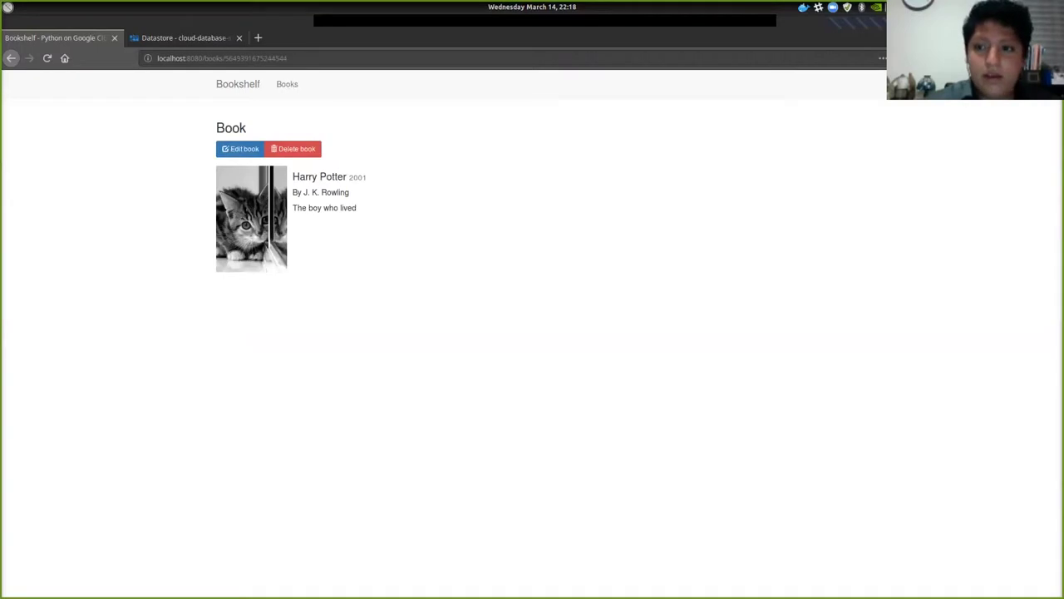
{"action": "key", "text": "alt+Tab"}
{"action": "key", "text": "alt+Tab"}
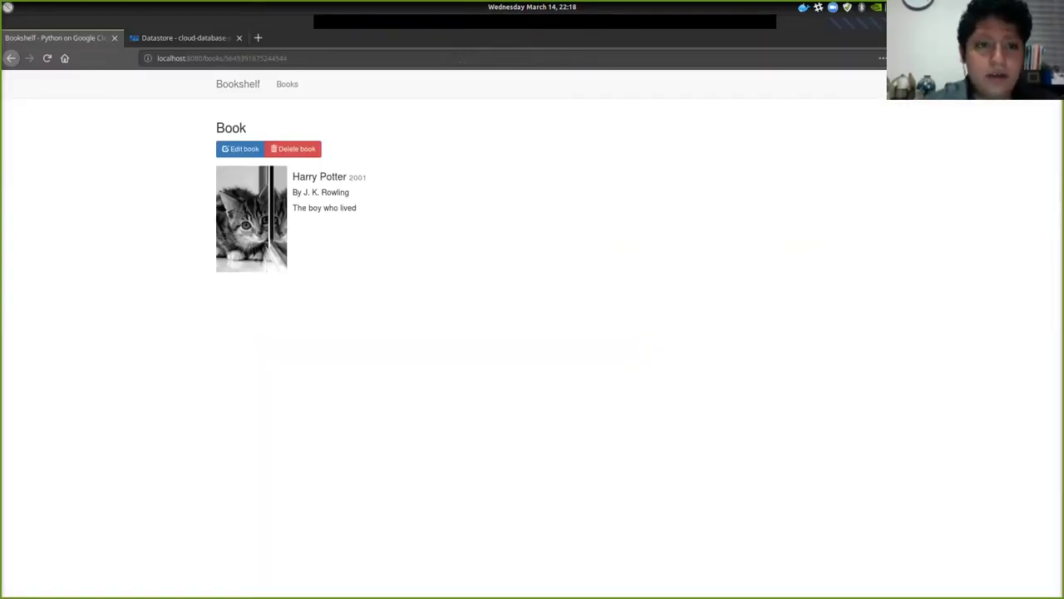
{"action": "key", "text": "alt+Tab"}
{"action": "key", "text": "ctrl+c"}
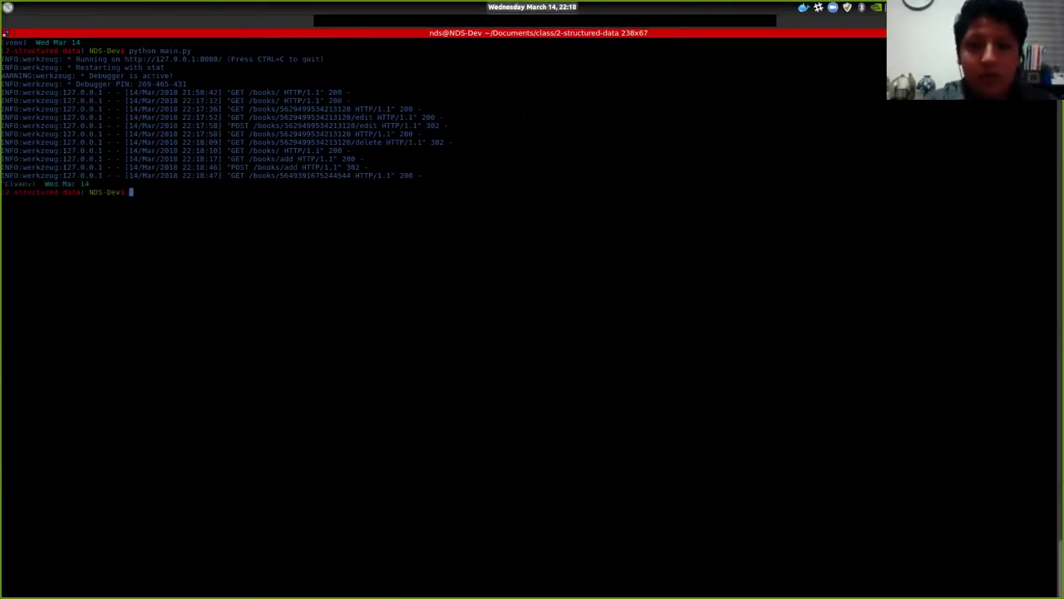
{"action": "key", "text": "alt+Tab"}
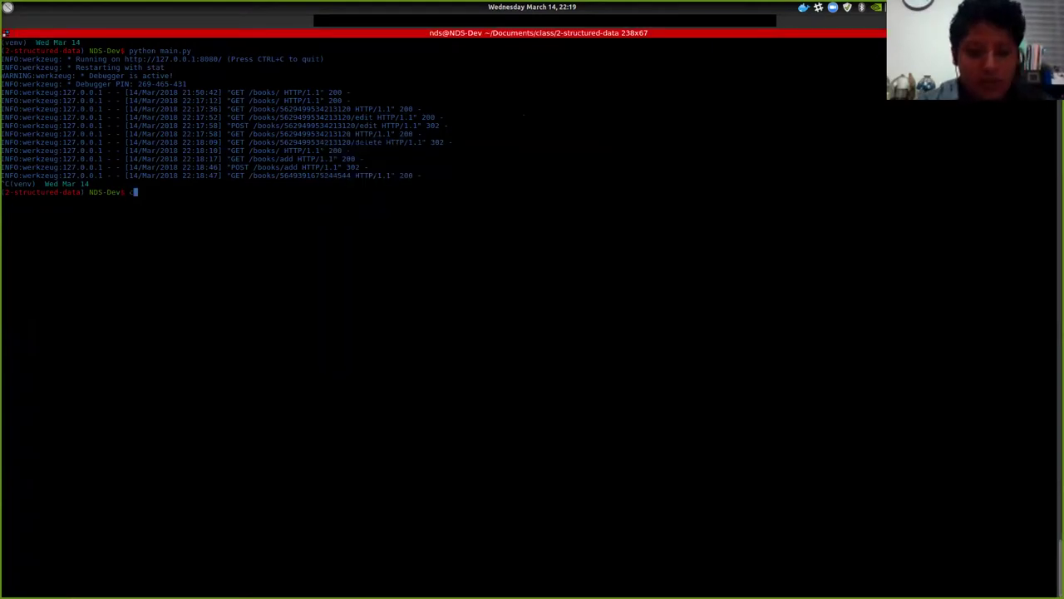
{"action": "type", "text": "clear"}
{"action": "key", "text": "Return"}
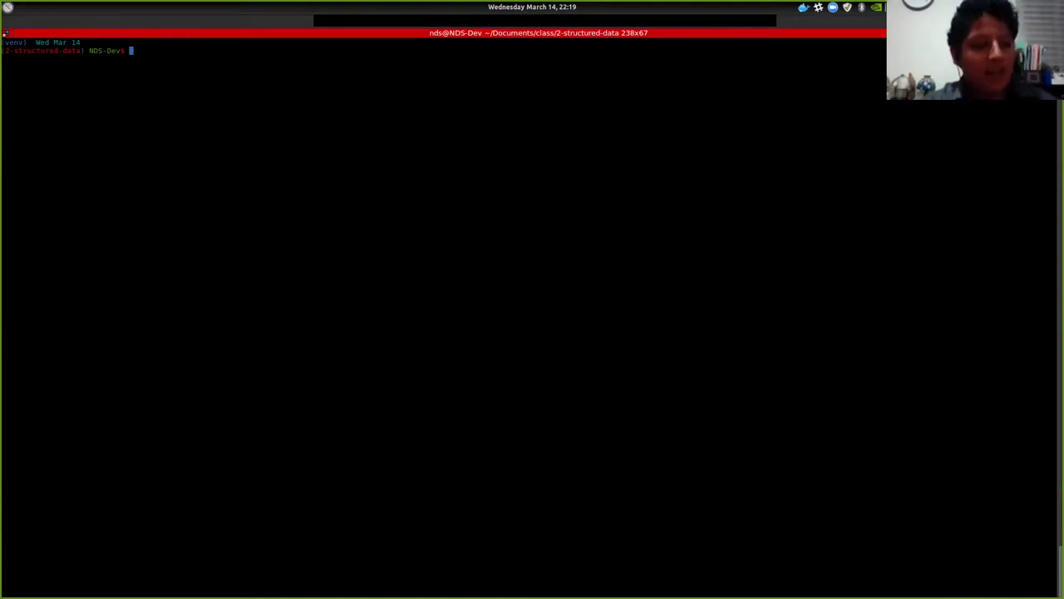
Run gcloud config list to show the current Google Cloud SDK configuration
{"action": "type", "text": "gc"}
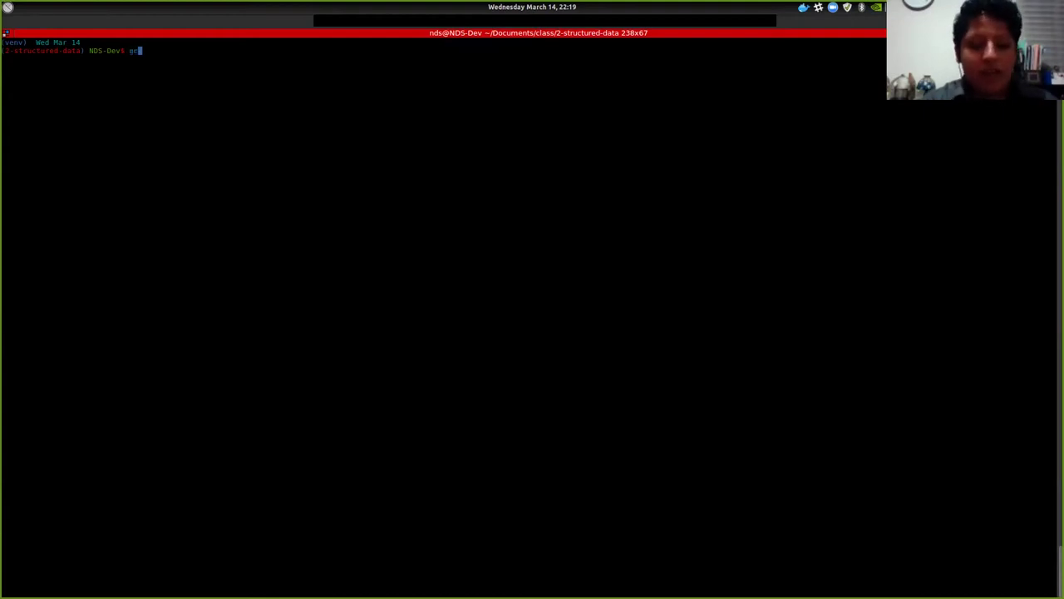
{"action": "type", "text": "loud init"}
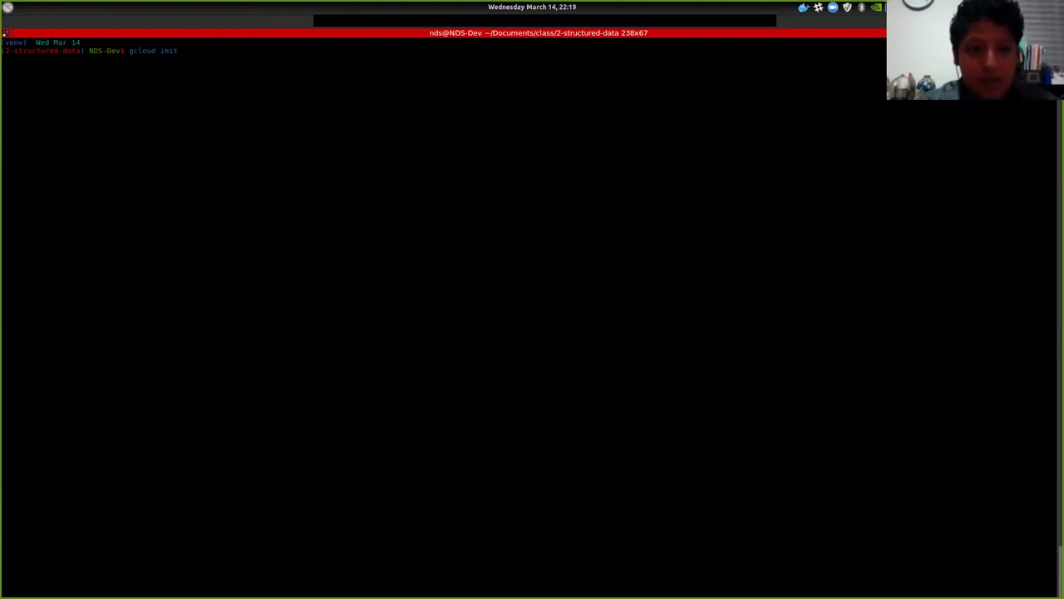
{"action": "key", "text": "BackSpace"}
{"action": "key", "text": "BackSpace"}
{"action": "key", "text": "BackSpace"}
{"action": "key", "text": "BackSpace"}
{"action": "key", "text": "BackSpace"}
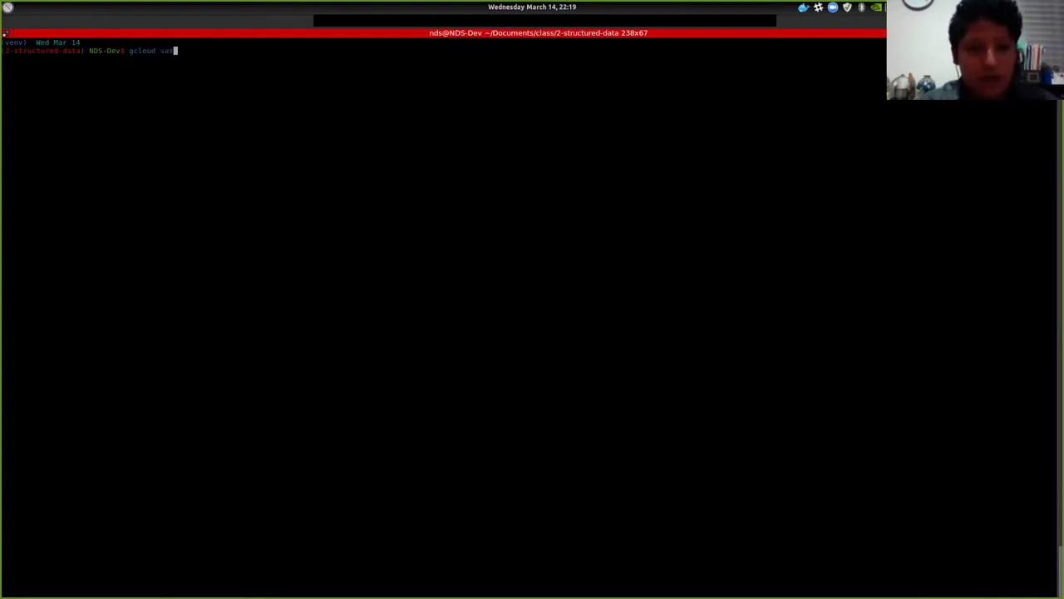
{"action": "type", "text": "config lis"}
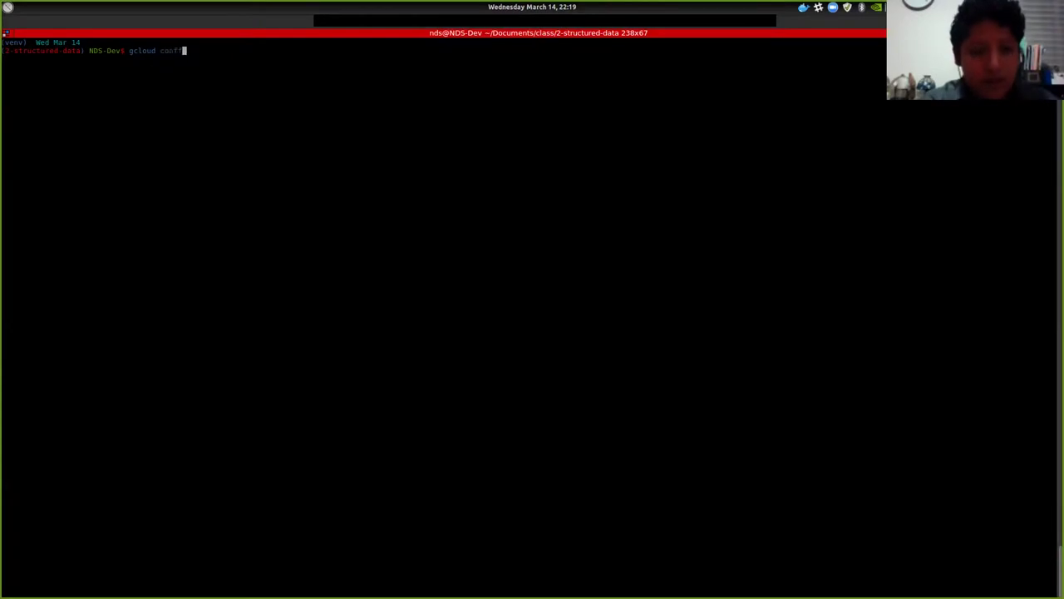
{"action": "key", "text": "BackSpace"}
{"action": "key", "text": "BackSpace"}
{"action": "key", "text": "BackSpace"}
{"action": "type", "text": "list"}
{"action": "key", "text": "Return"}
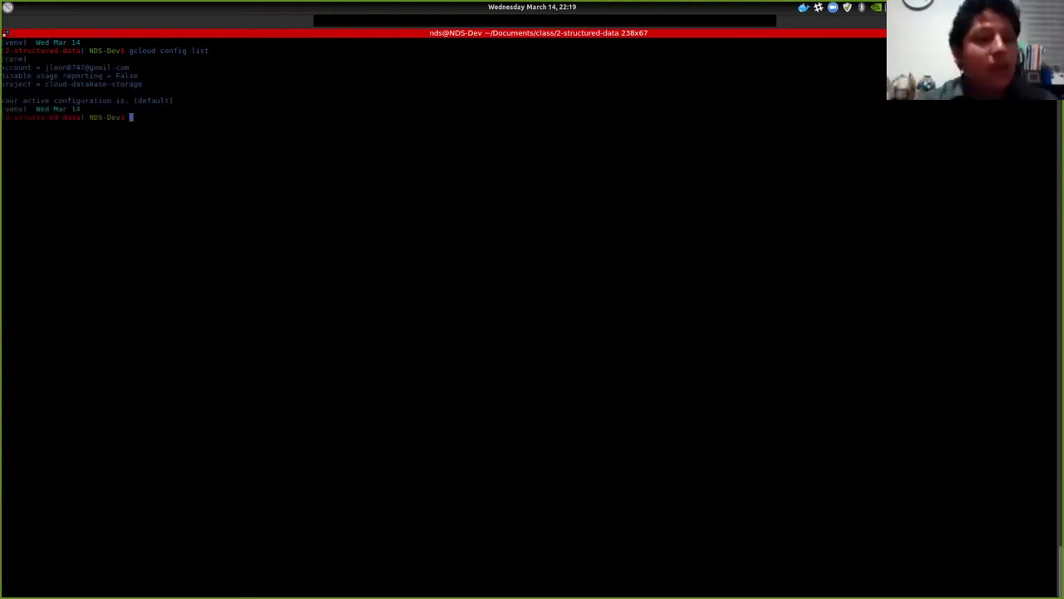
Examine the account, usage reporting, project and active configuration lines in the gcloud output, and return to the Bookshelf page in the browser
{"action": "left_click_drag", "start_coordinate": [88, 67], "coordinate": [129, 68]}
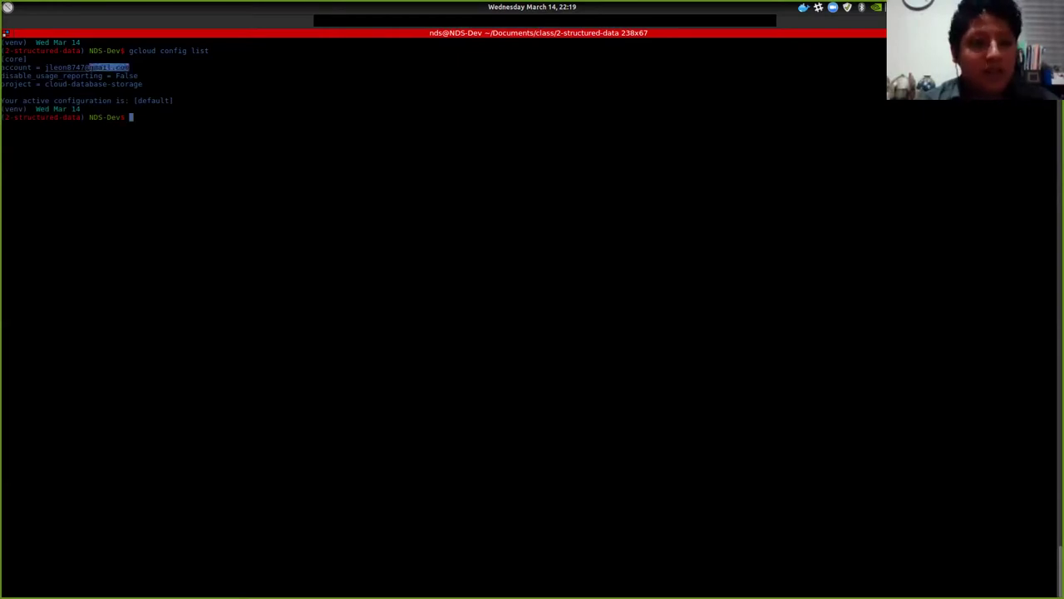
{"action": "triple_click", "coordinate": [136, 75]}
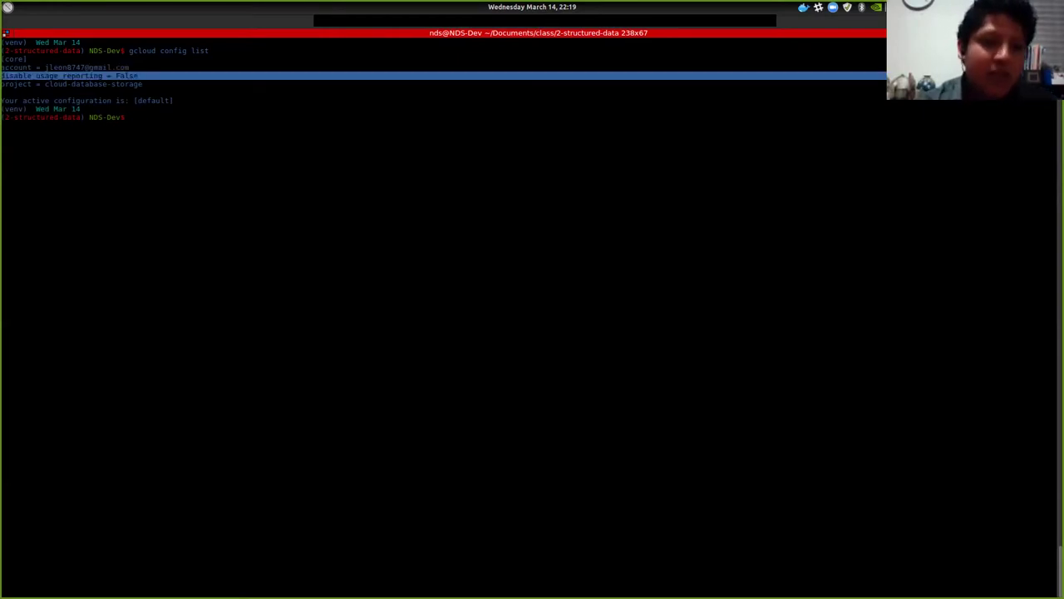
{"action": "left_click", "coordinate": [135, 75]}
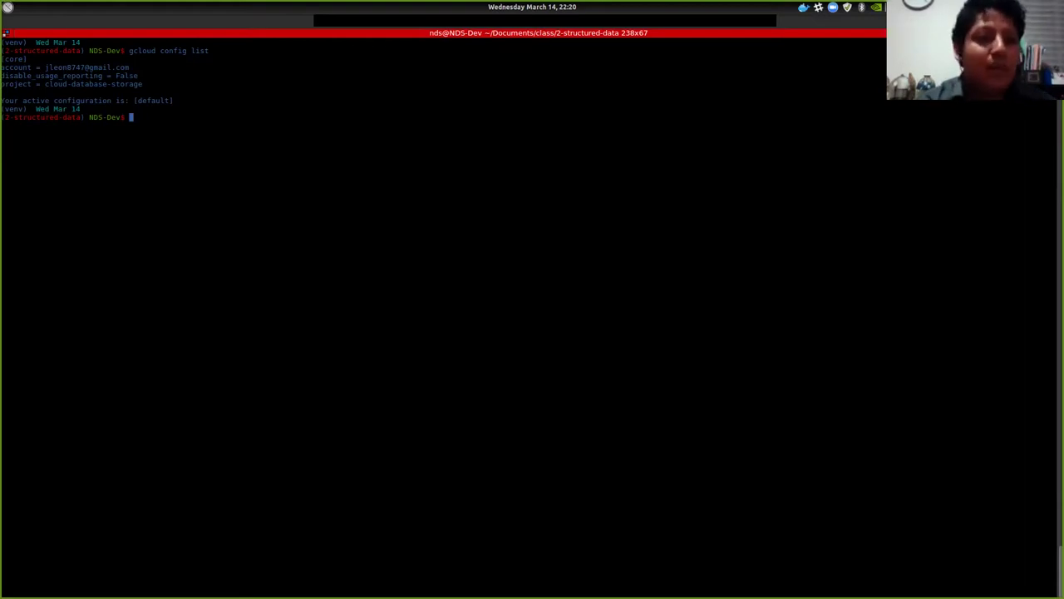
{"action": "triple_click", "coordinate": [93, 84]}
{"action": "left_click", "coordinate": [93, 84]}
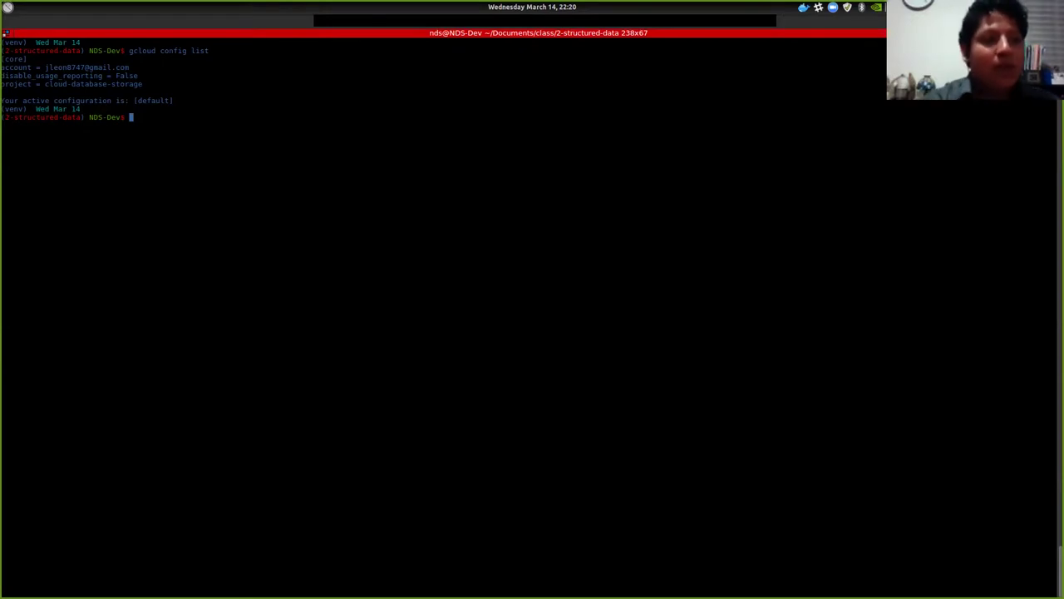
{"action": "triple_click", "coordinate": [86, 92]}
{"action": "left_click", "coordinate": [87, 92]}
{"action": "triple_click", "coordinate": [86, 100]}
{"action": "left_click", "coordinate": [86, 100]}
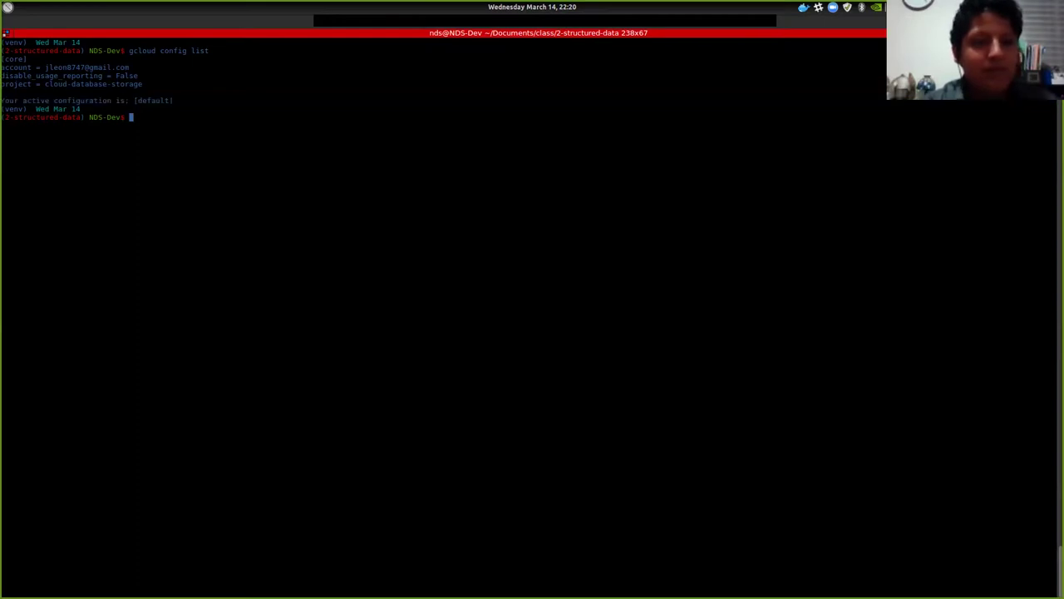
{"action": "key", "text": "alt+Tab"}
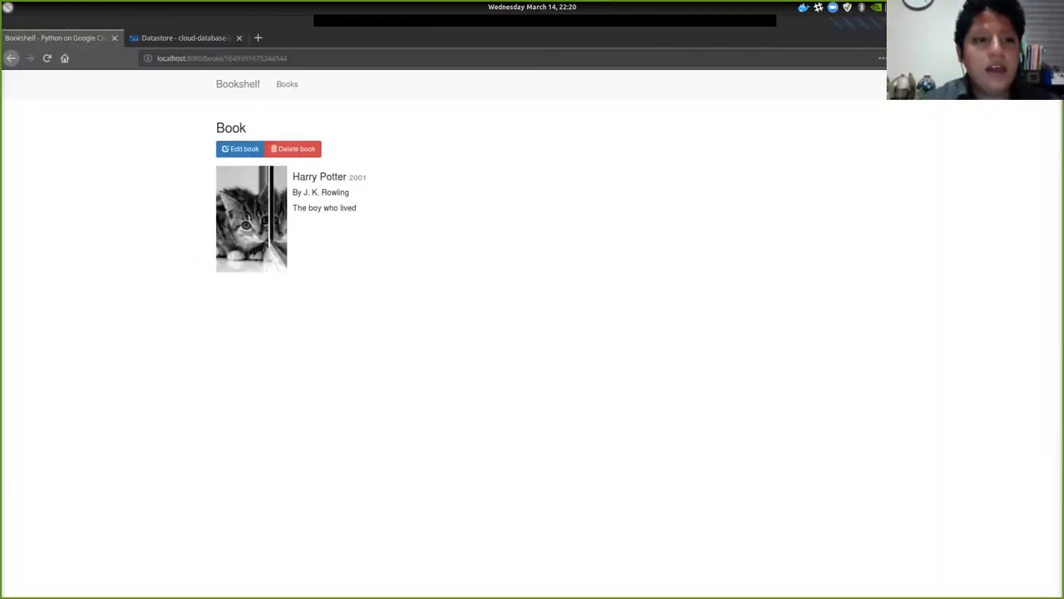
Open the Google Cloud Platform console dashboard at console.cloud.google.com in a new browser tab
{"action": "key", "text": "ctrl+t"}
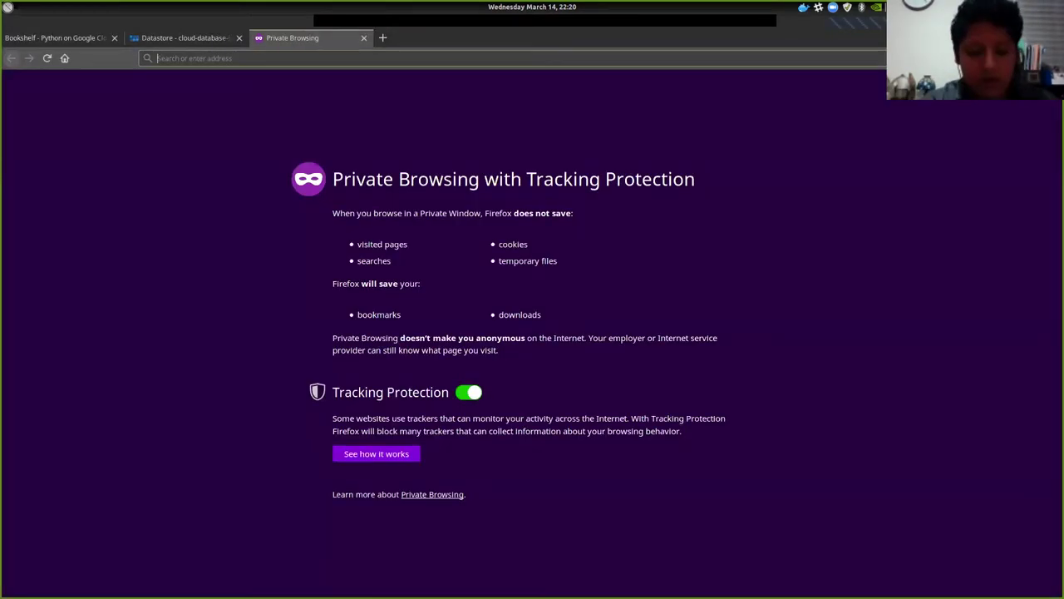
{"action": "type", "text": "con"}
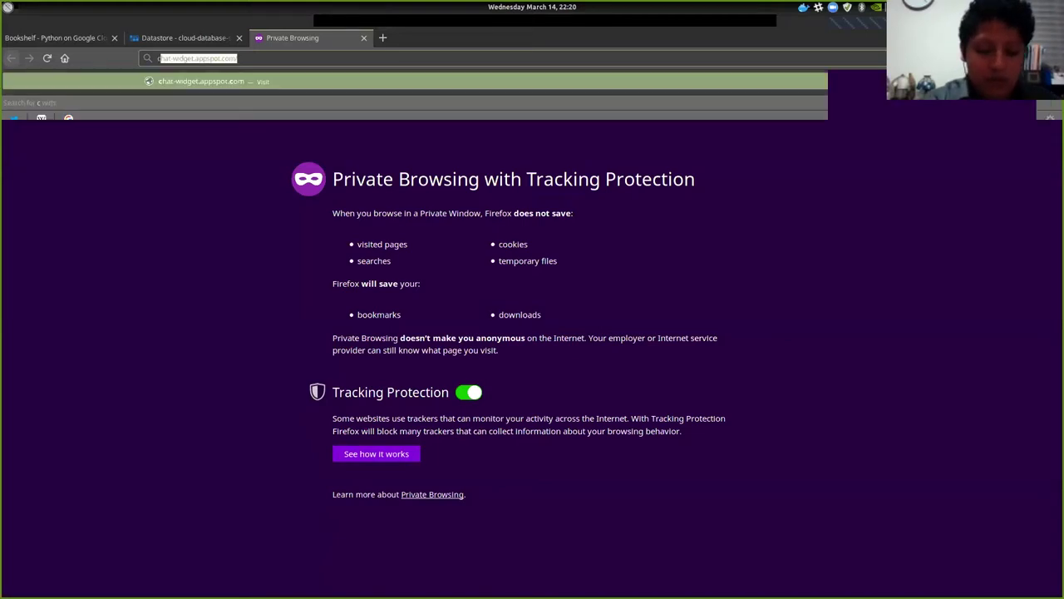
{"action": "type", "text": "sole.cloud"}
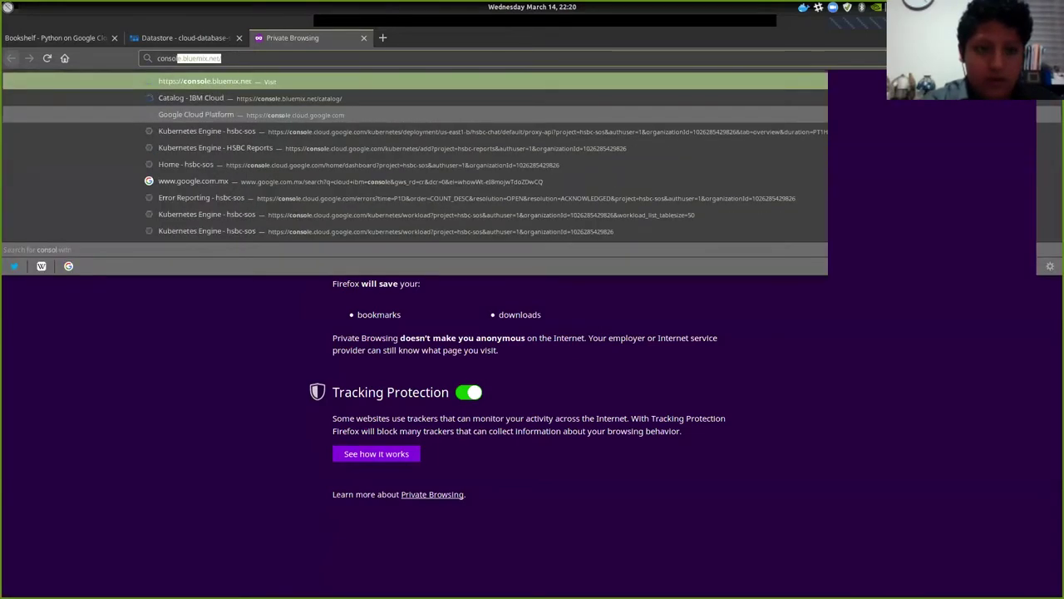
{"action": "key", "text": "Return"}
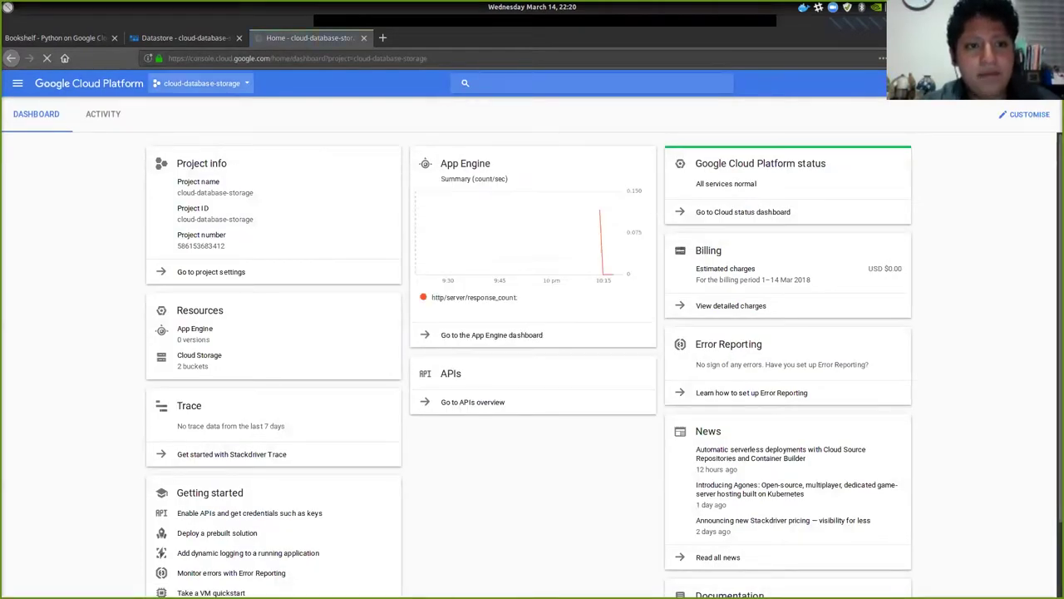
Open the New Project form to examine the proposed project ID, and cancel without creating a project
{"action": "key", "text": "ctrl+o"}
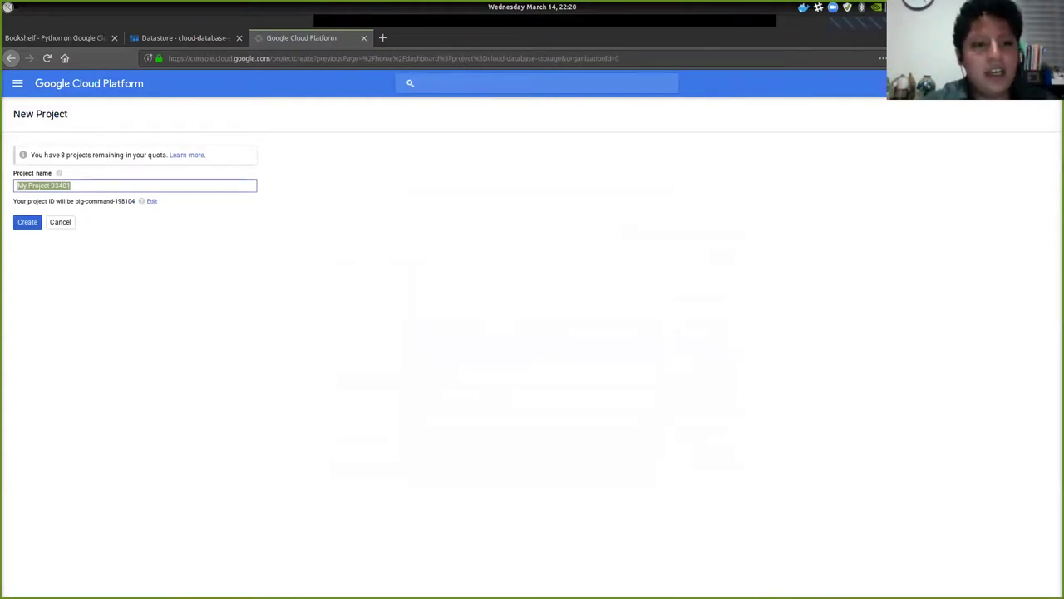
{"action": "left_click_drag", "start_coordinate": [76, 202], "coordinate": [132, 201]}
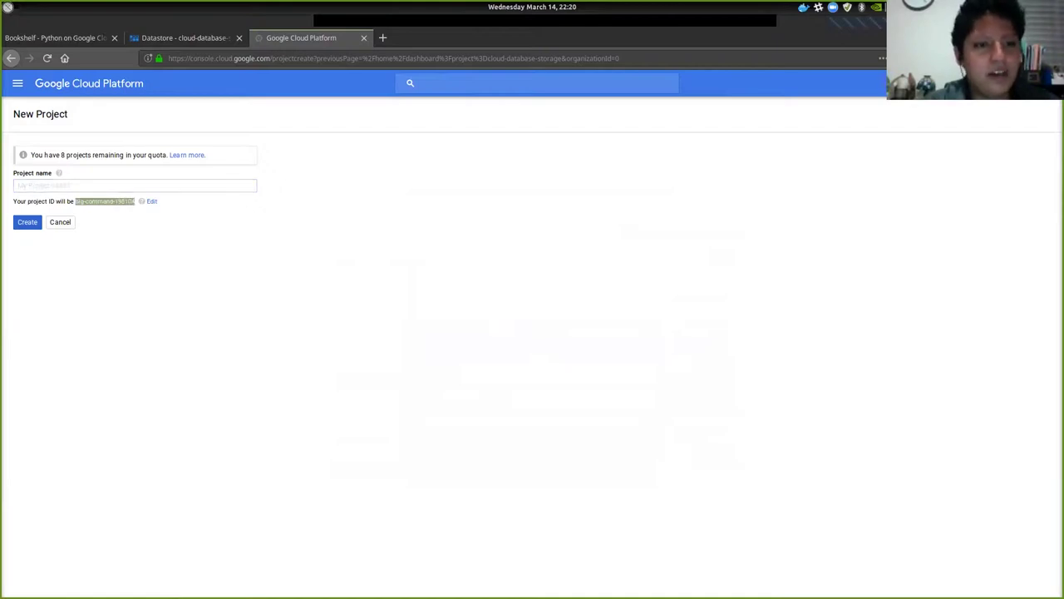
{"action": "left_click", "coordinate": [131, 201]}
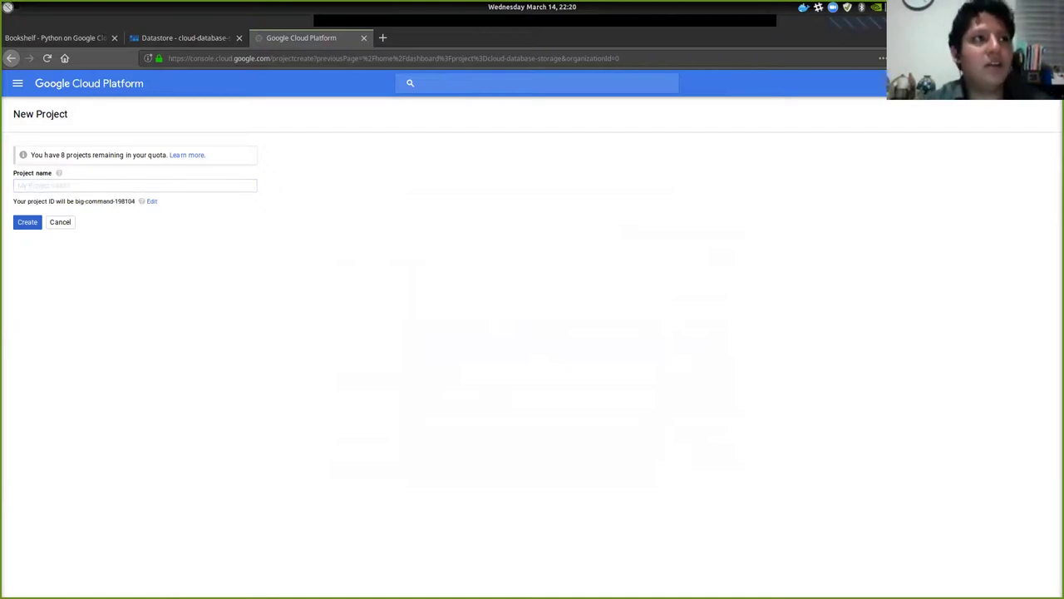
{"action": "left_click", "coordinate": [60, 222]}
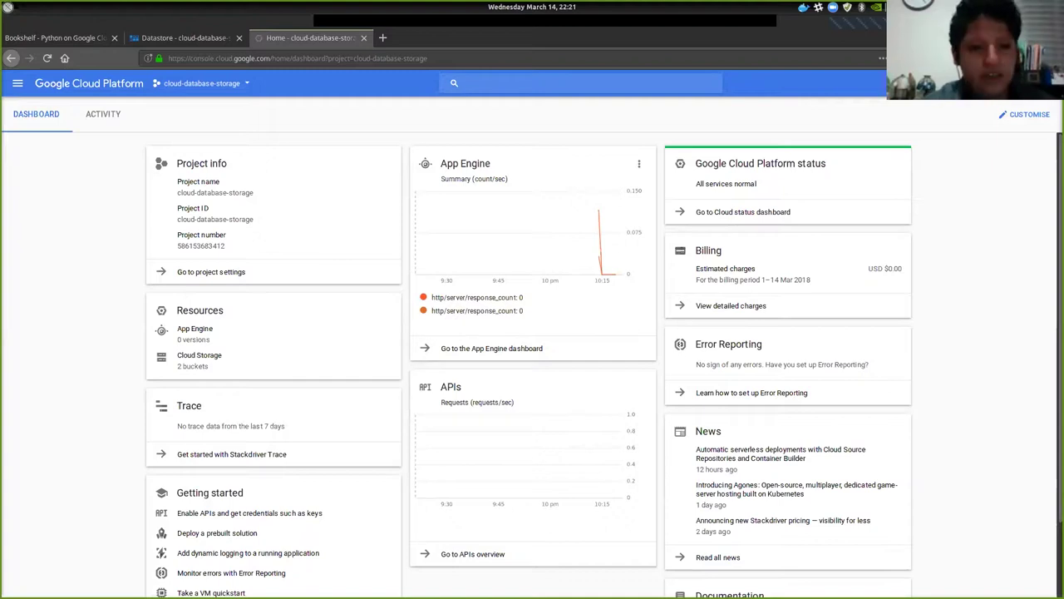
Switch to the terminal and change to the home directory
{"action": "key", "text": "alt+Tab"}
{"action": "key", "text": "Up"}
{"action": "key", "text": "Down"}
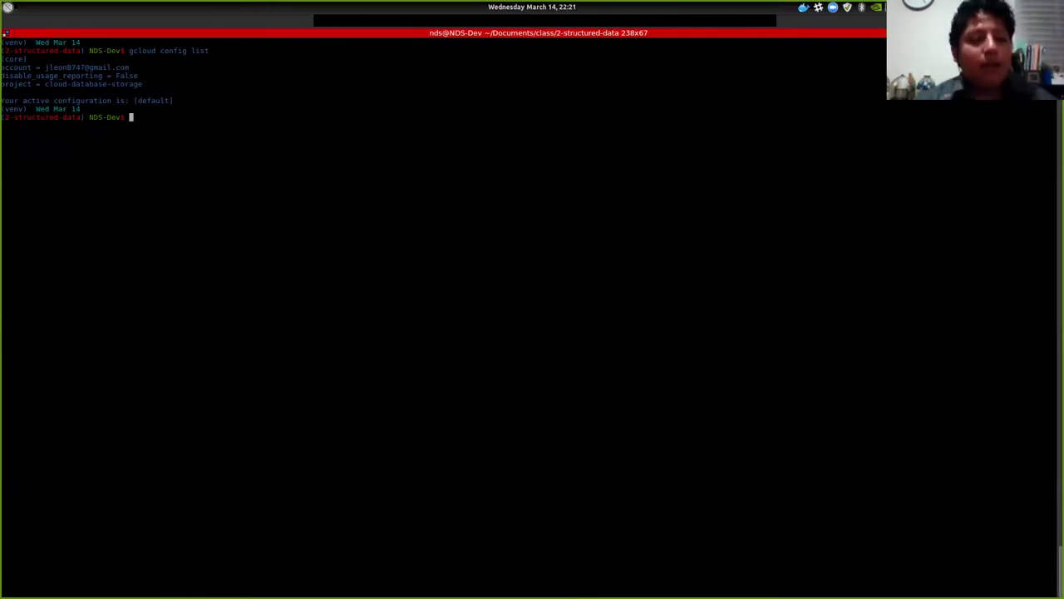
{"action": "type", "text": "cd"}
{"action": "key", "text": "Return"}
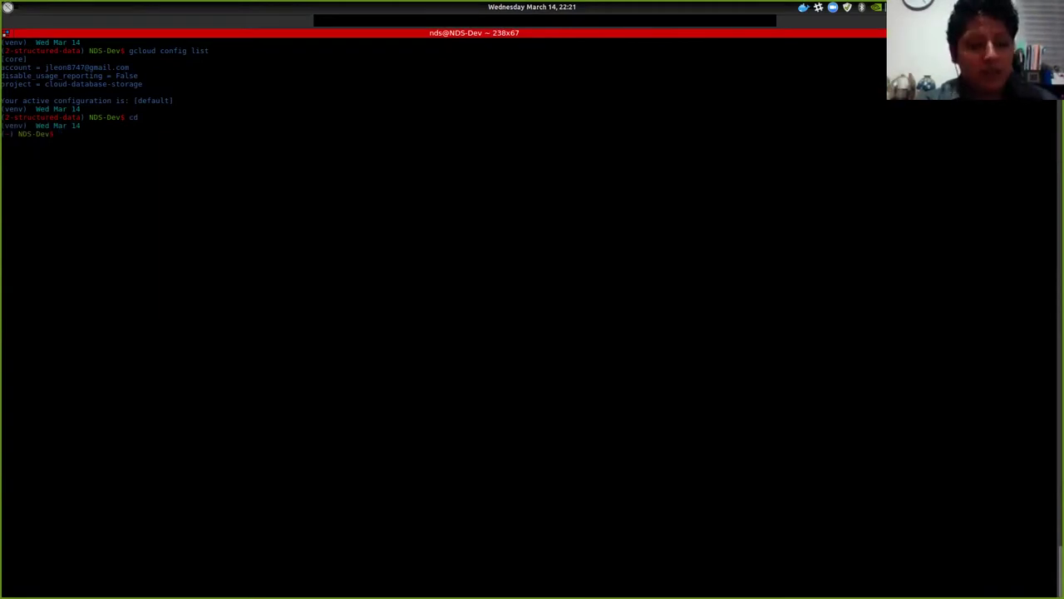
Change to the Documents/class/2-structured-data/ directory and list its files
{"action": "type", "text": "cd Docum"}
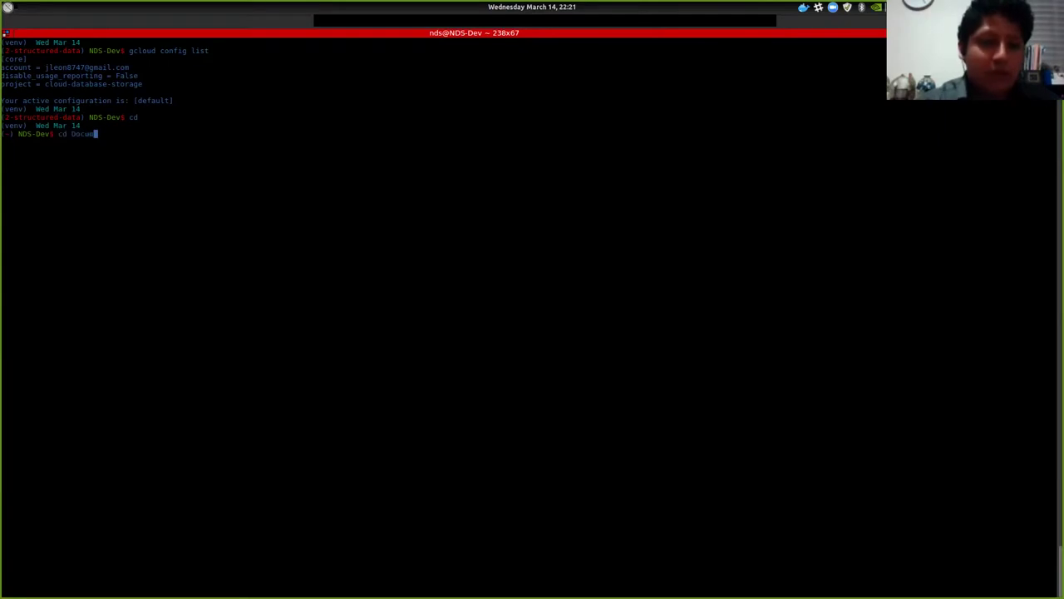
{"action": "key", "text": "Tab"}
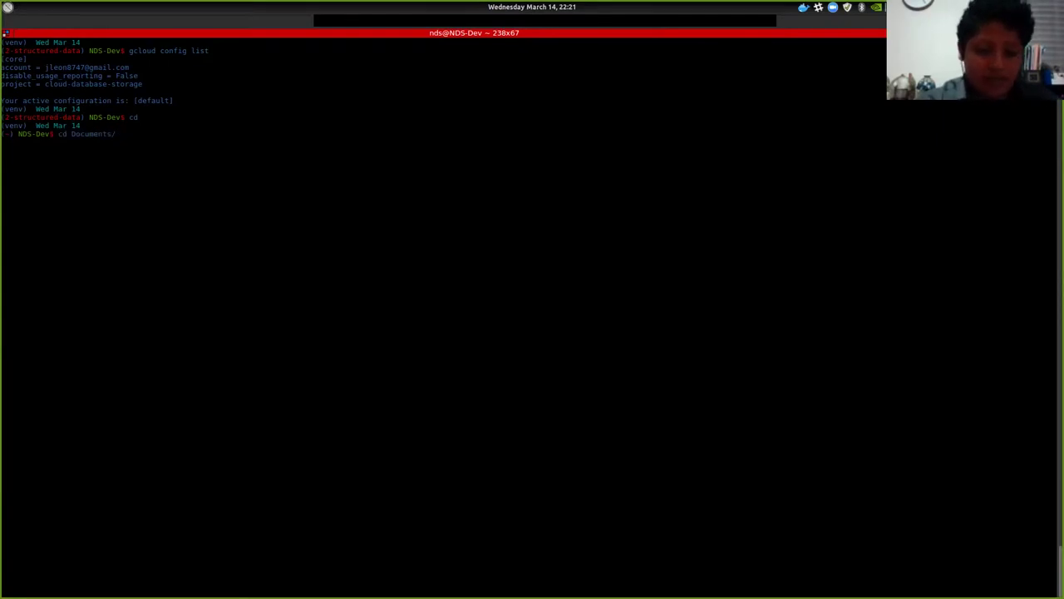
{"action": "type", "text": "cla"}
{"action": "key", "text": "Tab"}
{"action": "type", "text": "2"}
{"action": "key", "text": "Tab"}
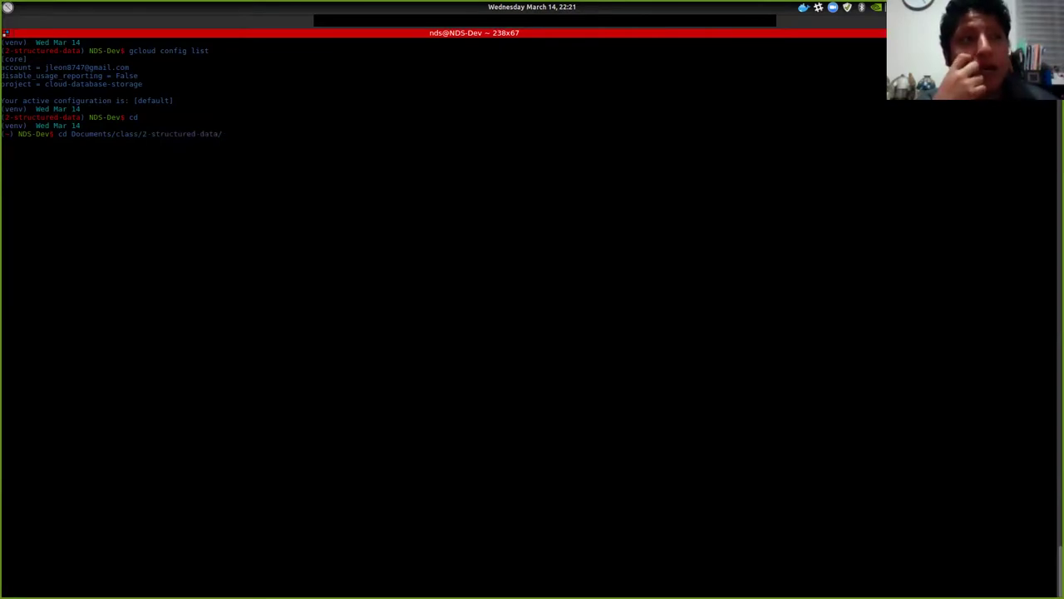
{"action": "key", "text": "Tab"}
{"action": "key", "text": "Tab"}
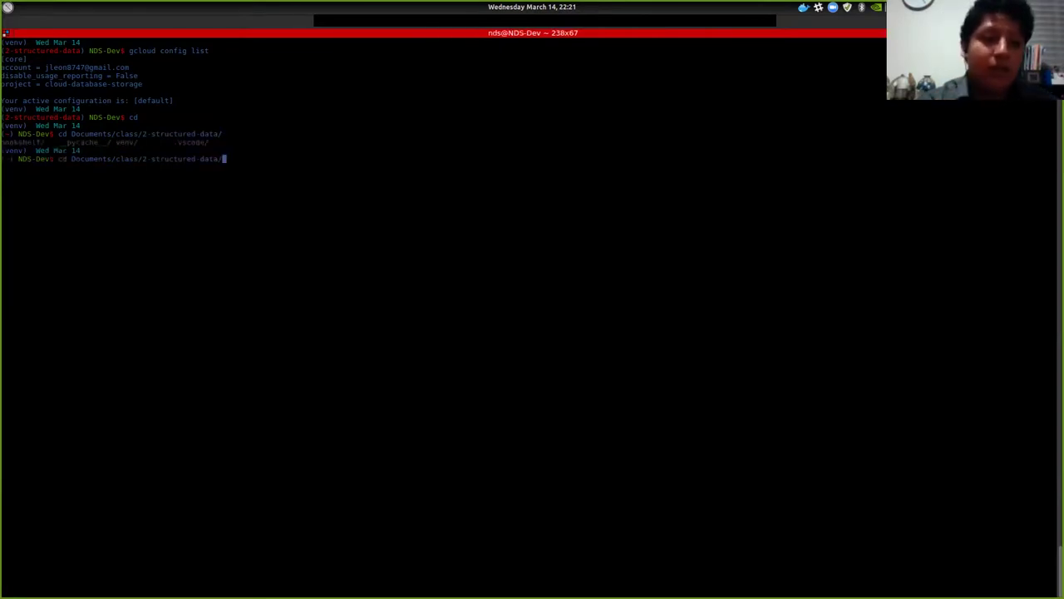
{"action": "key", "text": "Return"}
{"action": "type", "text": "ls"}
{"action": "key", "text": "Return"}
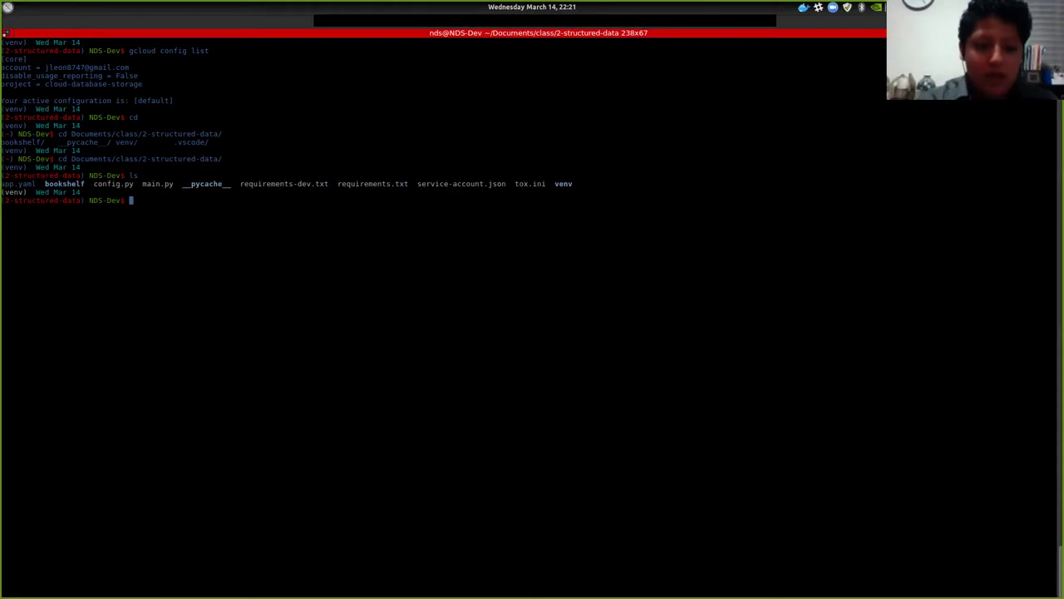
Deactivate the current Python virtual environment and delete its folder with rm -rf venv
{"action": "type", "text": "deactiva"}
{"action": "type", "text": "te"}
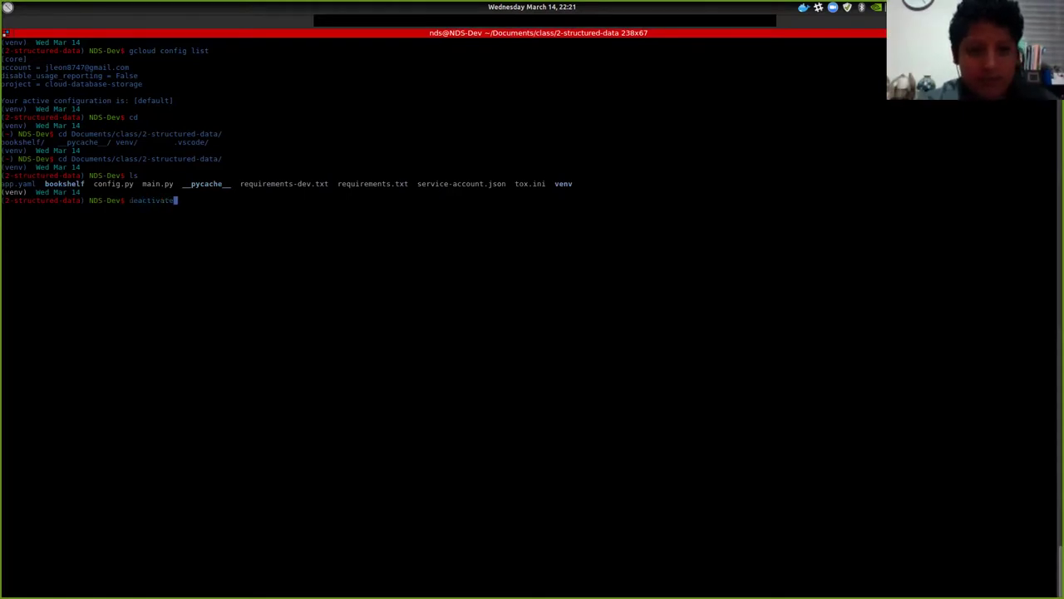
{"action": "key", "text": "Return"}
{"action": "type", "text": "rm "}
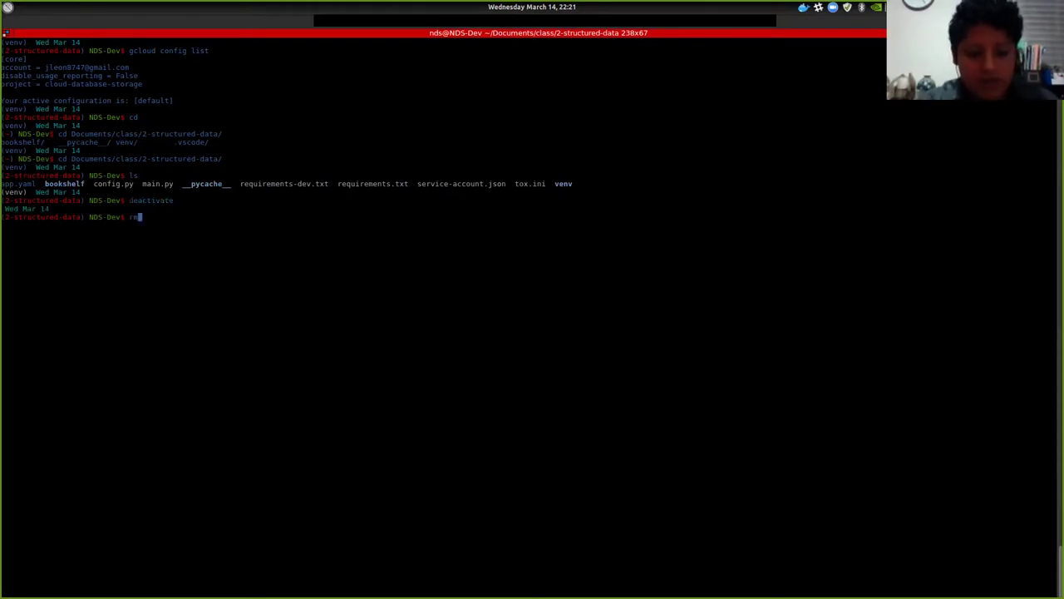
{"action": "type", "text": "-rf venv"}
{"action": "key", "text": "Return"}
Create a new Python 3 virtual environment with virtualenv -p python3 venv
{"action": "type", "text": "virtu"}
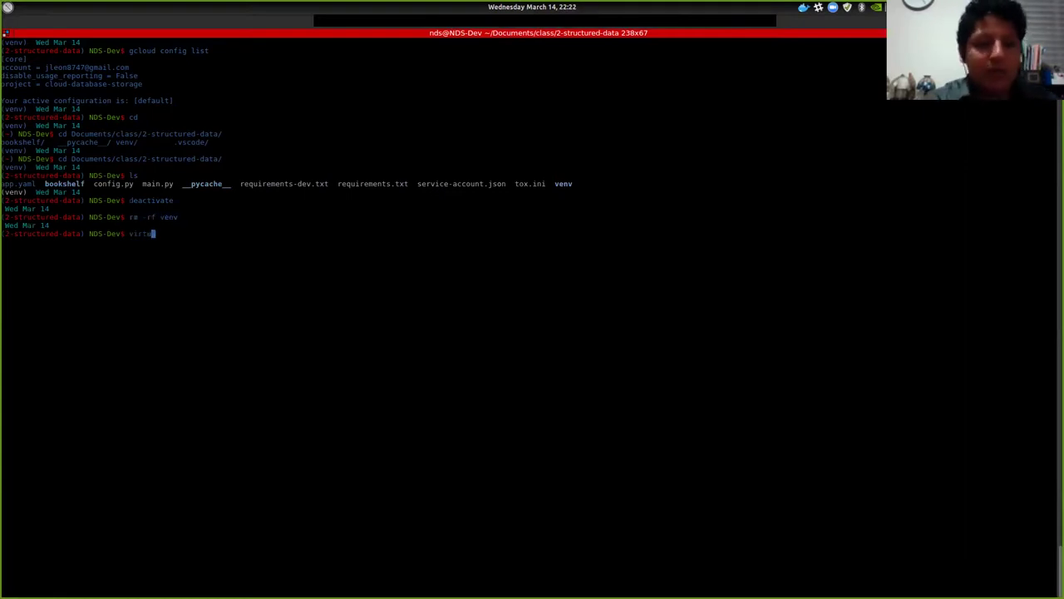
{"action": "type", "text": "alenv "}
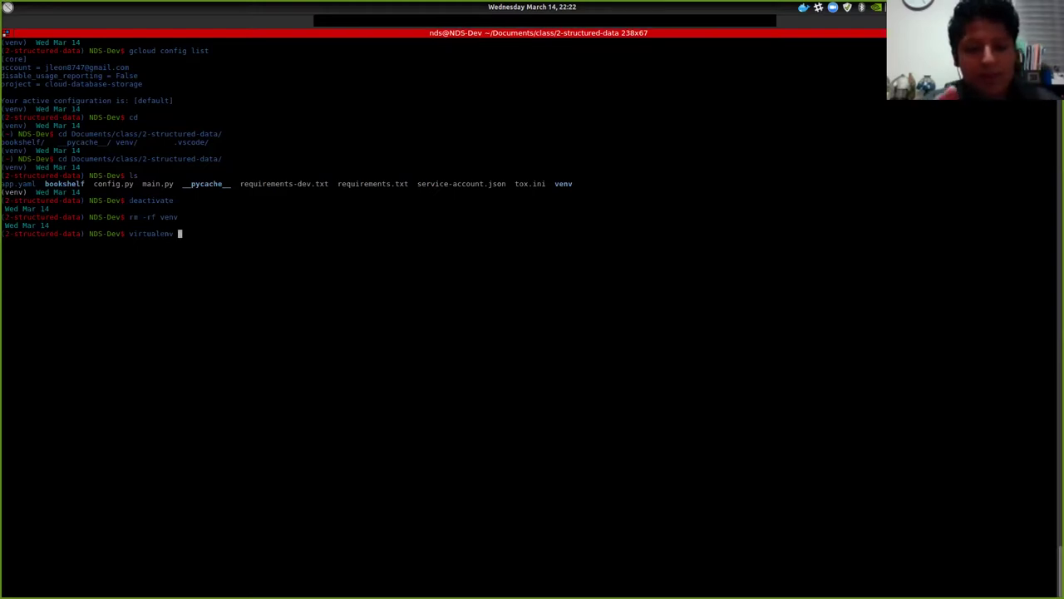
{"action": "type", "text": "-p python3"}
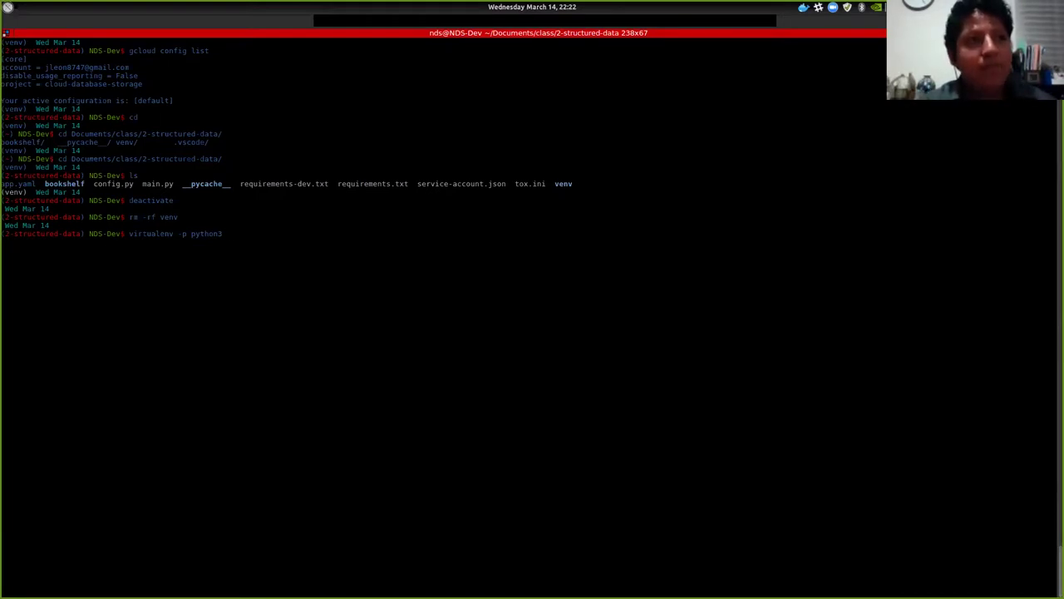
{"action": "type", "text": "venv"}
{"action": "key", "text": "Return"}
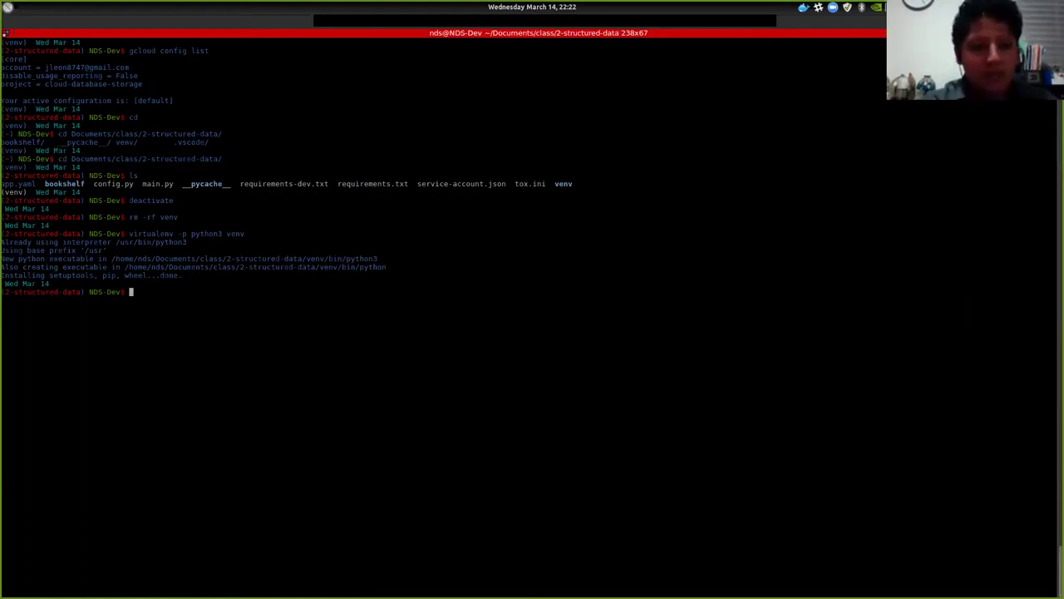
Activate the virtual environment with source venv/bin/activate and point out the (venv) marker in the prompt
{"action": "type", "text": "source "}
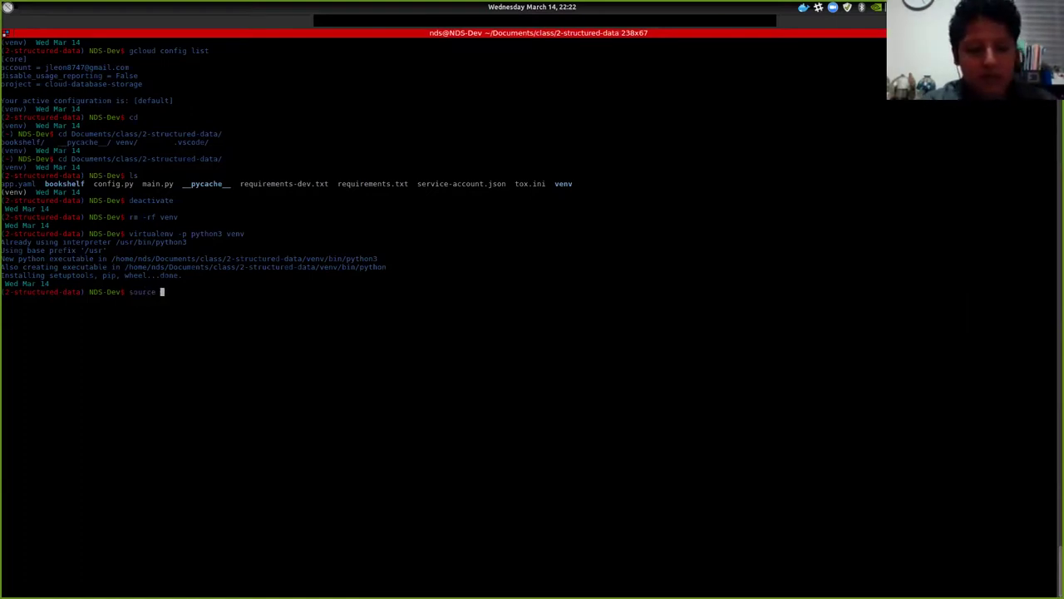
{"action": "type", "text": "venv/"}
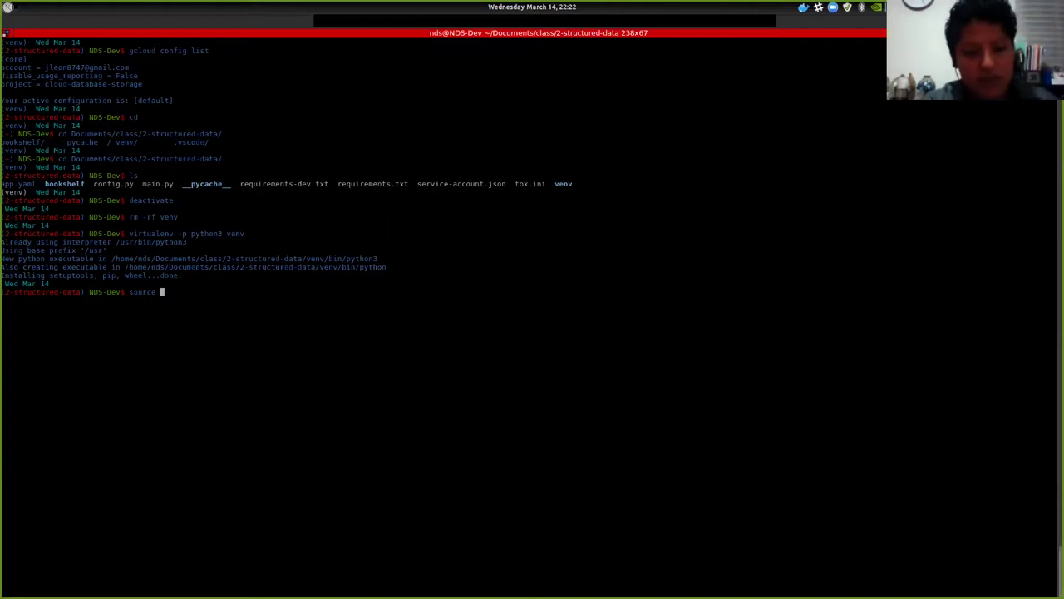
{"action": "type", "text": "bin/"}
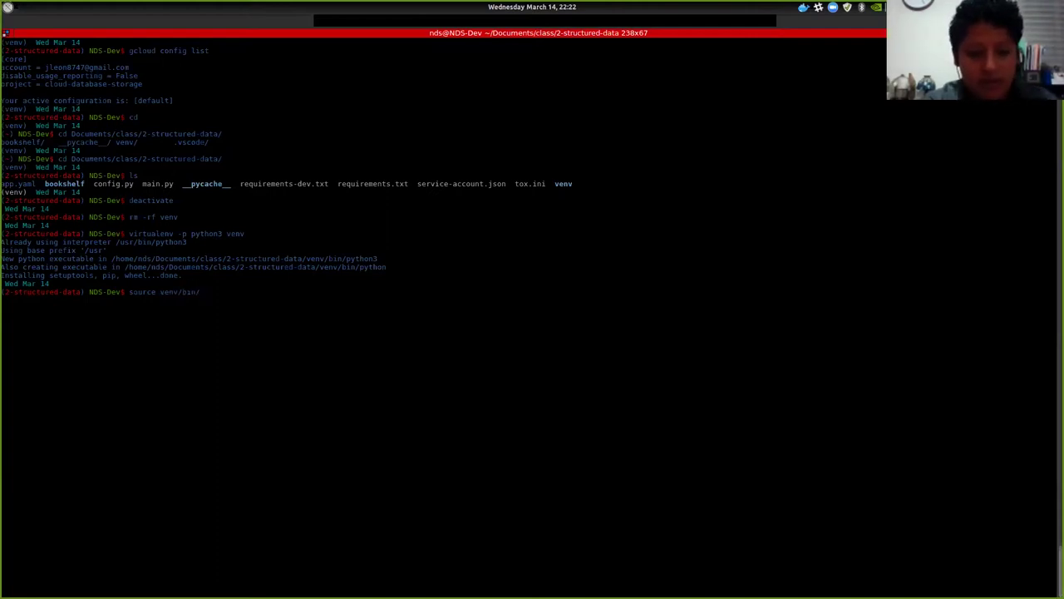
{"action": "type", "text": "activate"}
{"action": "key", "text": "Return"}
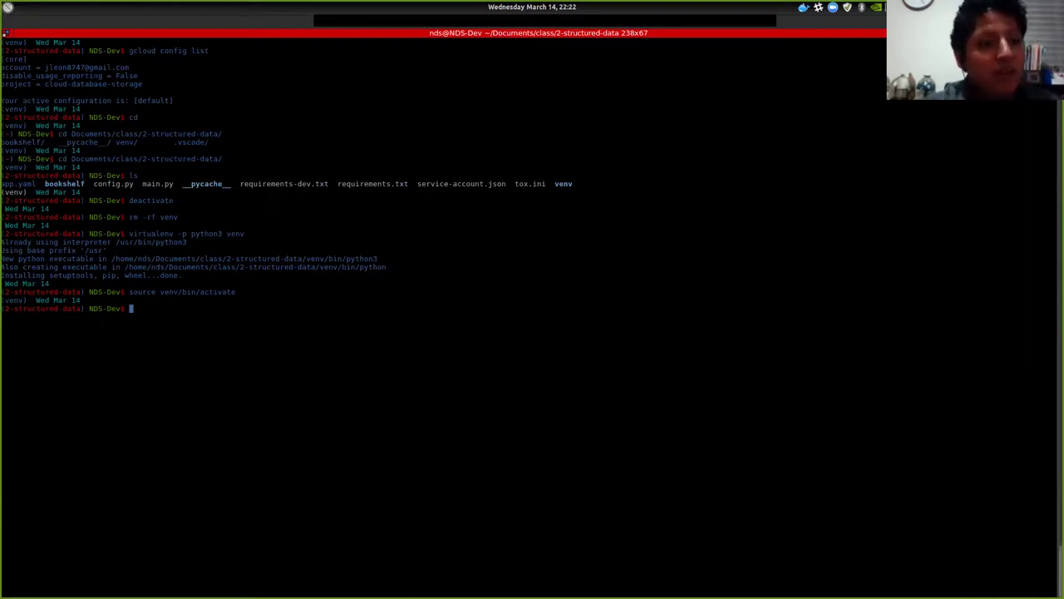
{"action": "left_click_drag", "start_coordinate": [36, 300], "coordinate": [1, 300]}
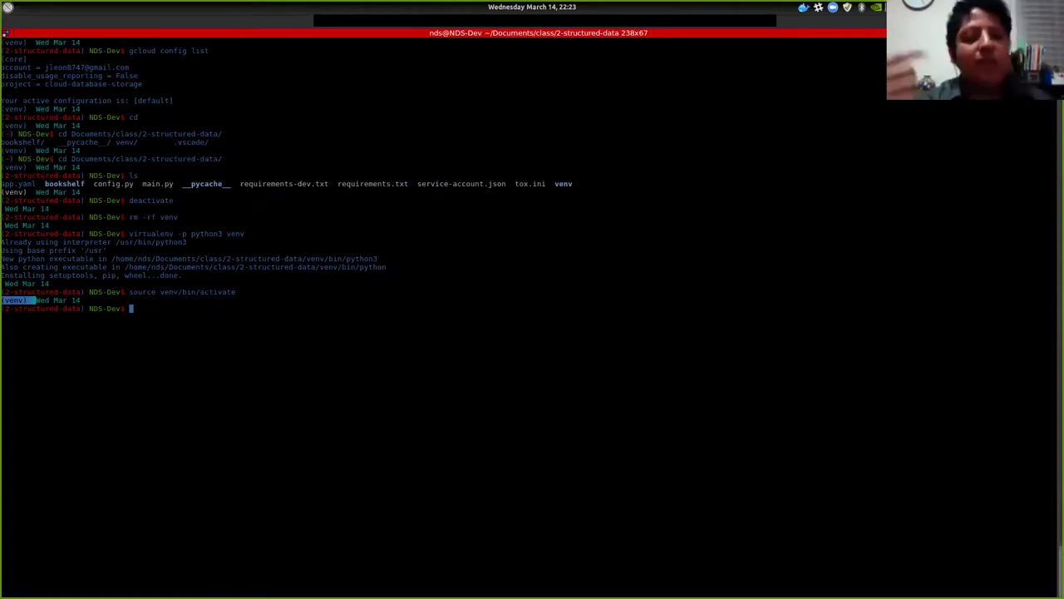
{"action": "left_click", "coordinate": [12, 300]}
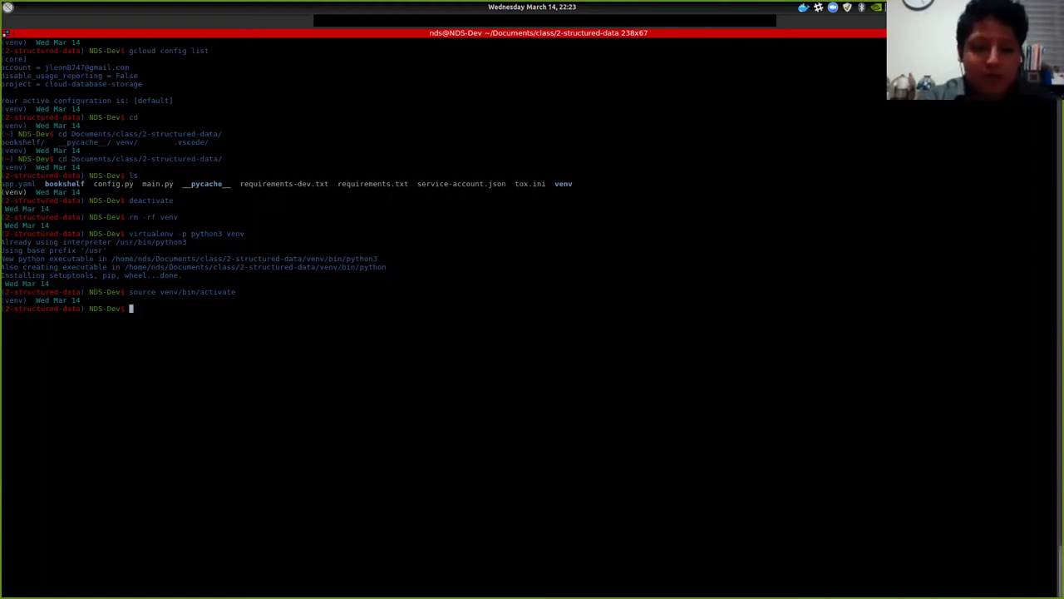
Install the project's dependencies with pip install -r requirements.txt
{"action": "type", "text": "pip "}
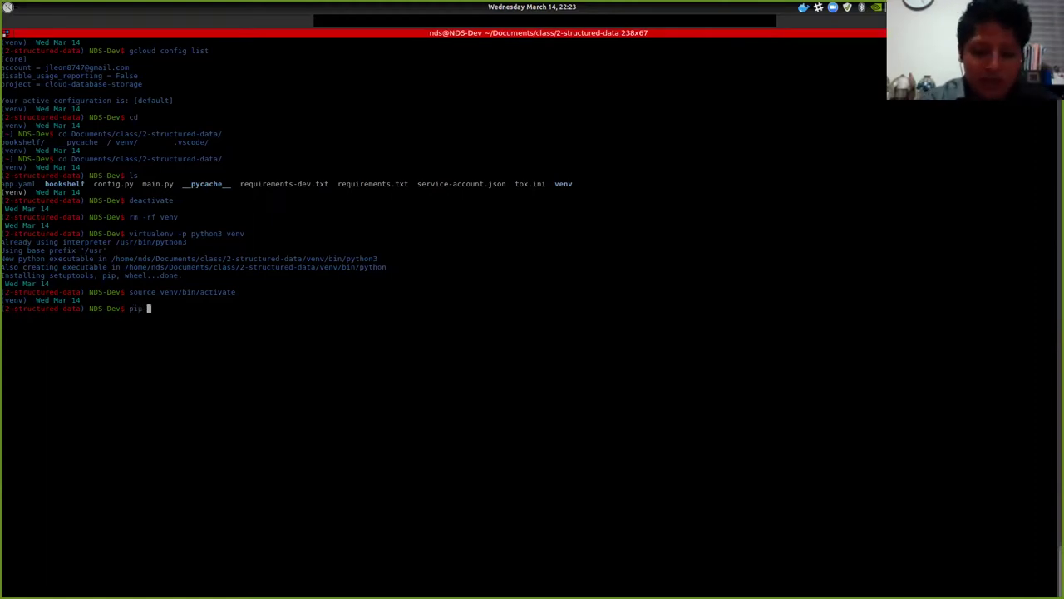
{"action": "type", "text": "install"}
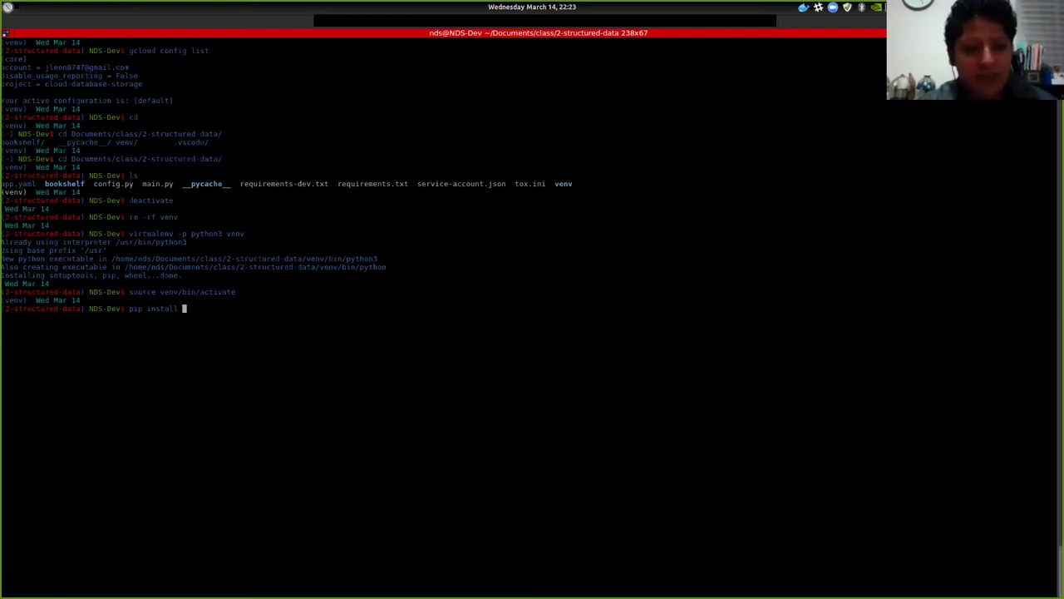
{"action": "type", "text": "-r "}
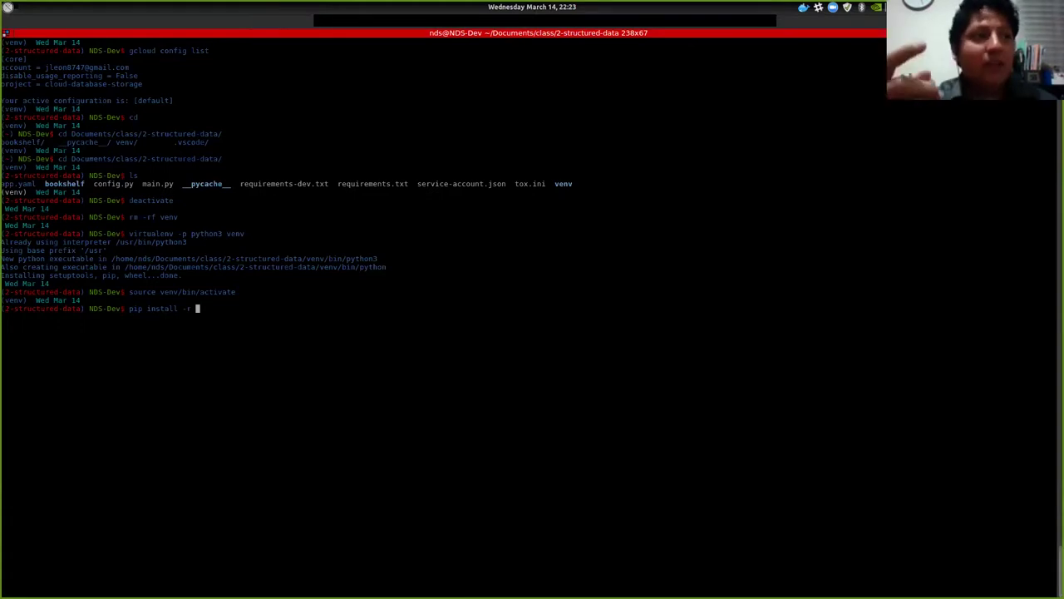
{"action": "type", "text": "requirements.txt"}
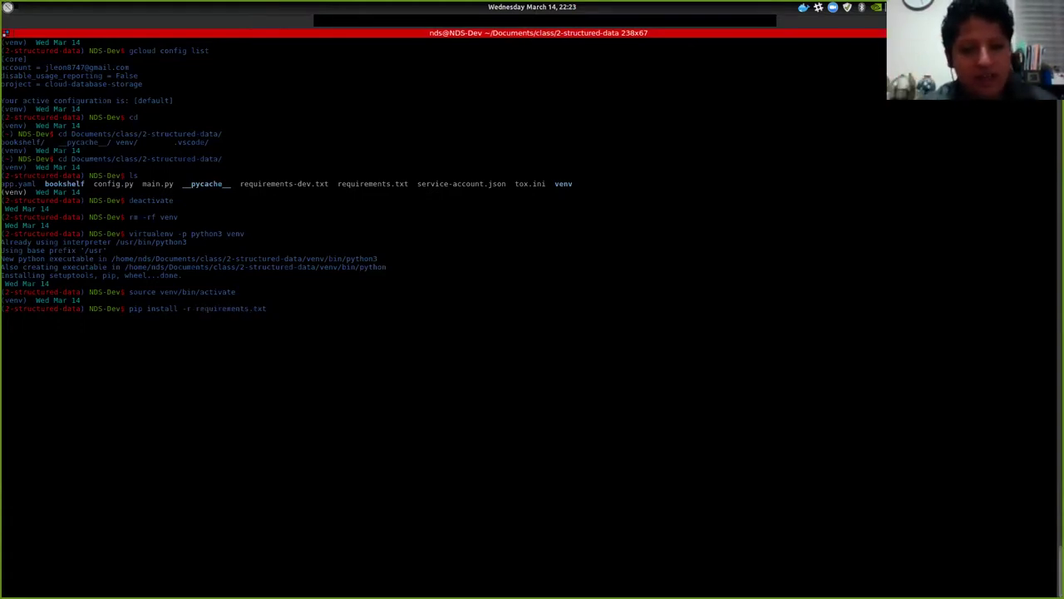
{"action": "key", "text": "Return"}
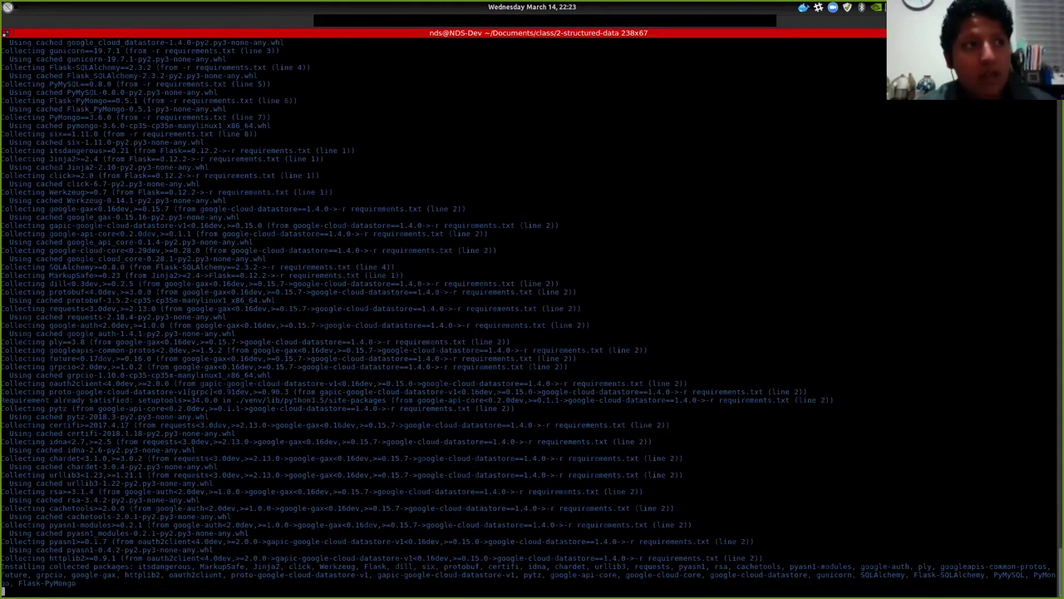
Clear the terminal output left by the dependency installation
{"action": "type", "text": "clear"}
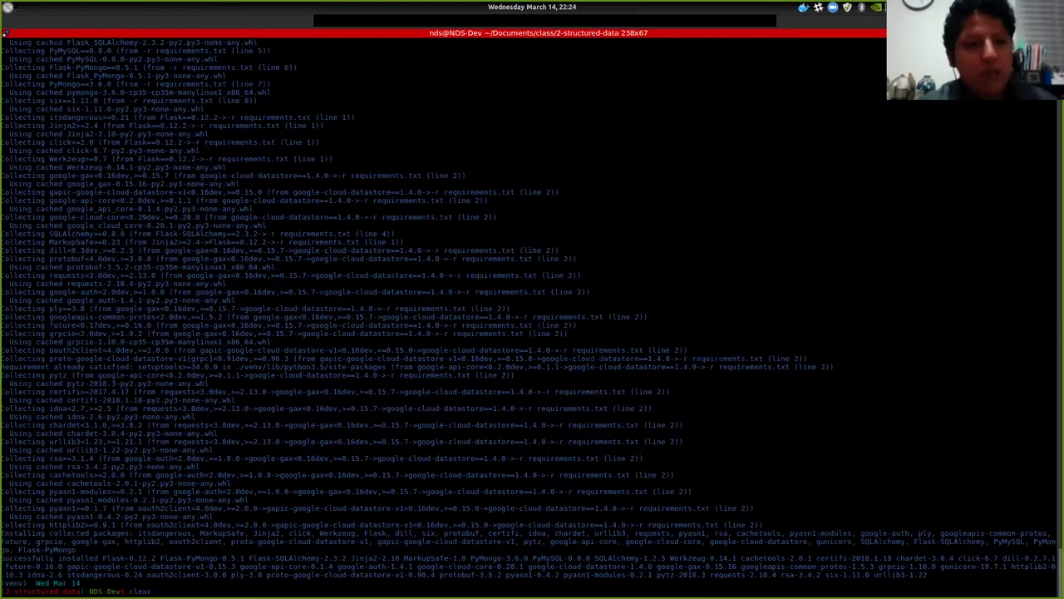
{"action": "key", "text": "Return"}
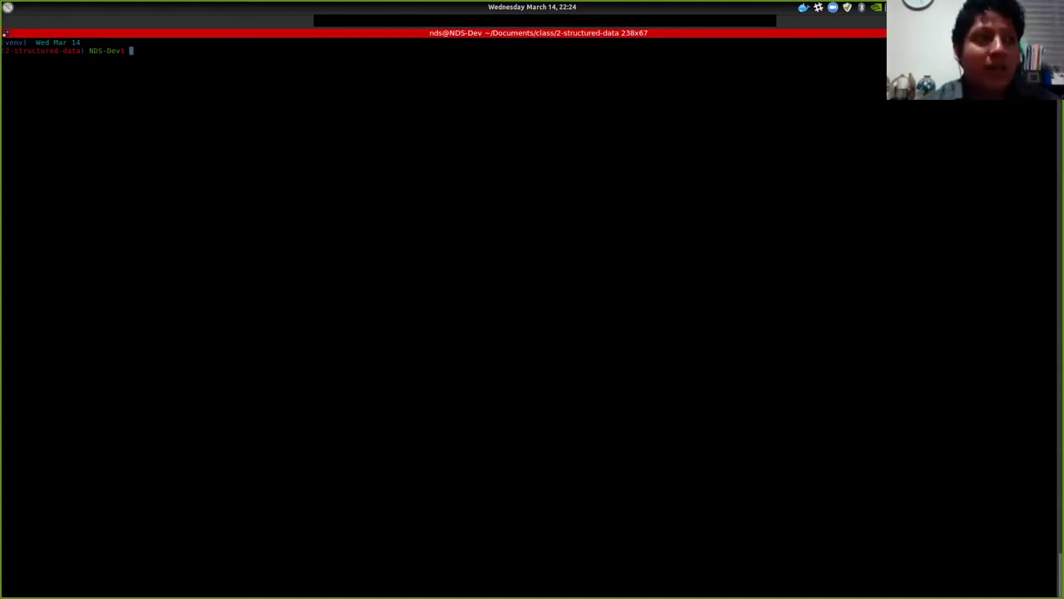
{"action": "key", "text": "Up"}
{"action": "key", "text": "Up"}
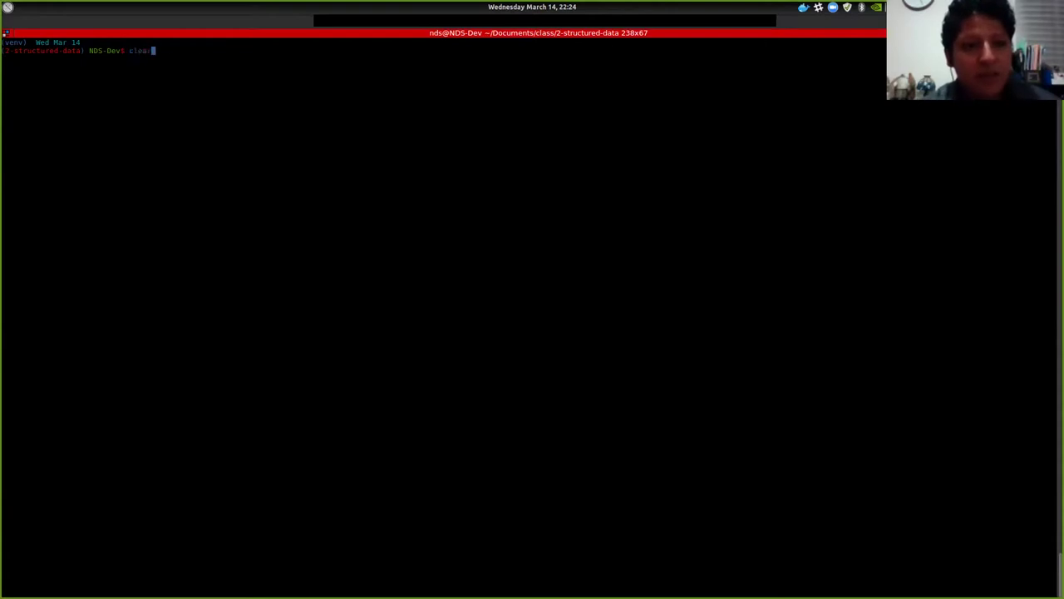
{"action": "key", "text": "Down"}
{"action": "key", "text": "Down"}
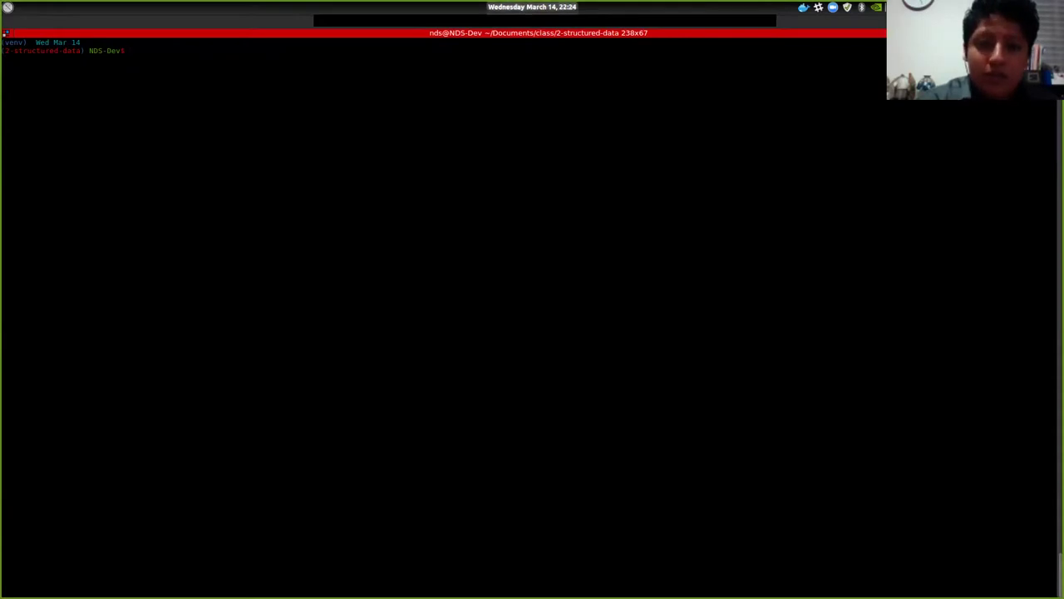
Try to create a service account named clase-storage with gcloud iam service-accounts create
{"action": "key", "text": "alt+Tab"}
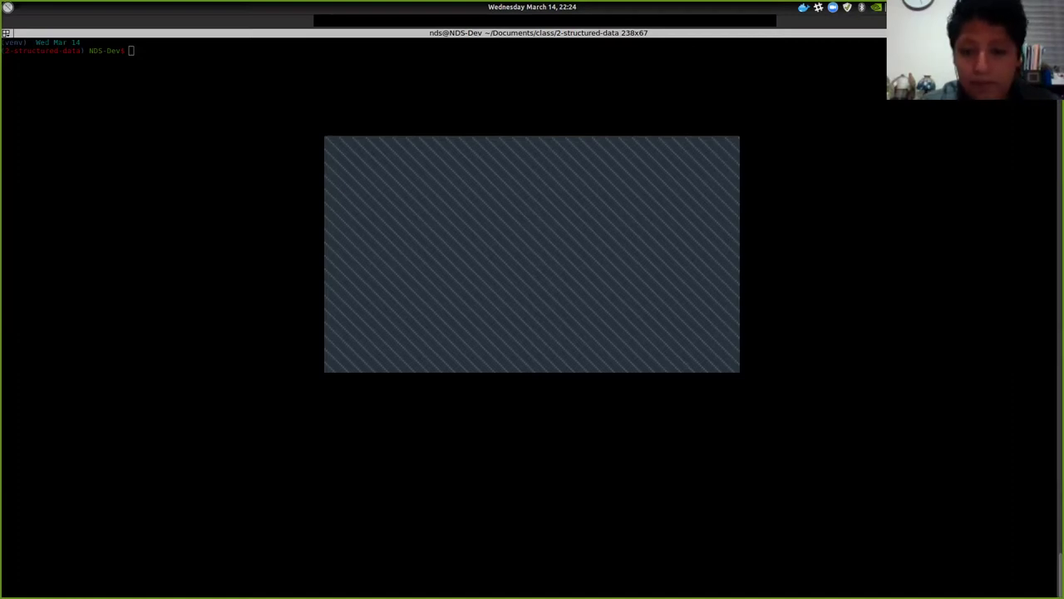
{"action": "key", "text": "alt+Tab"}
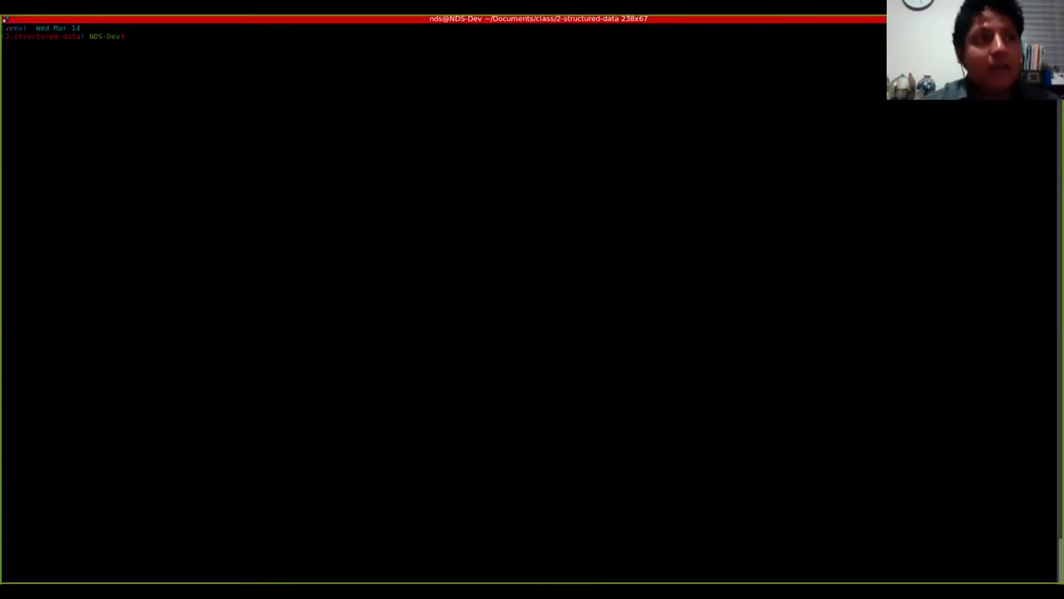
{"action": "key", "text": "alt+Tab"}
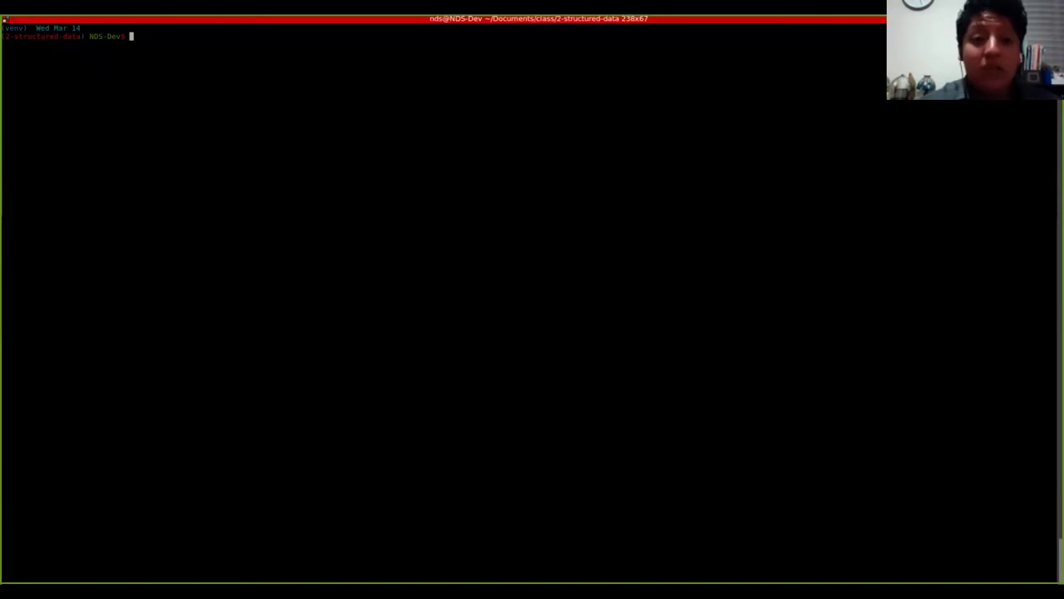
{"action": "type", "text": "gcloud iam service-accounts create class-storage"}
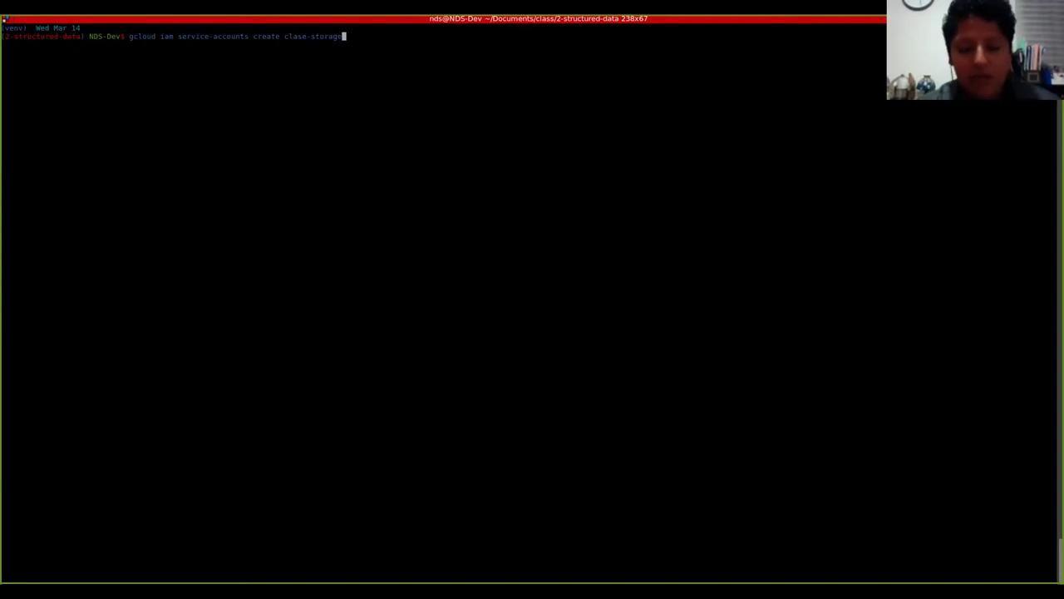
{"action": "key", "text": "Return"}
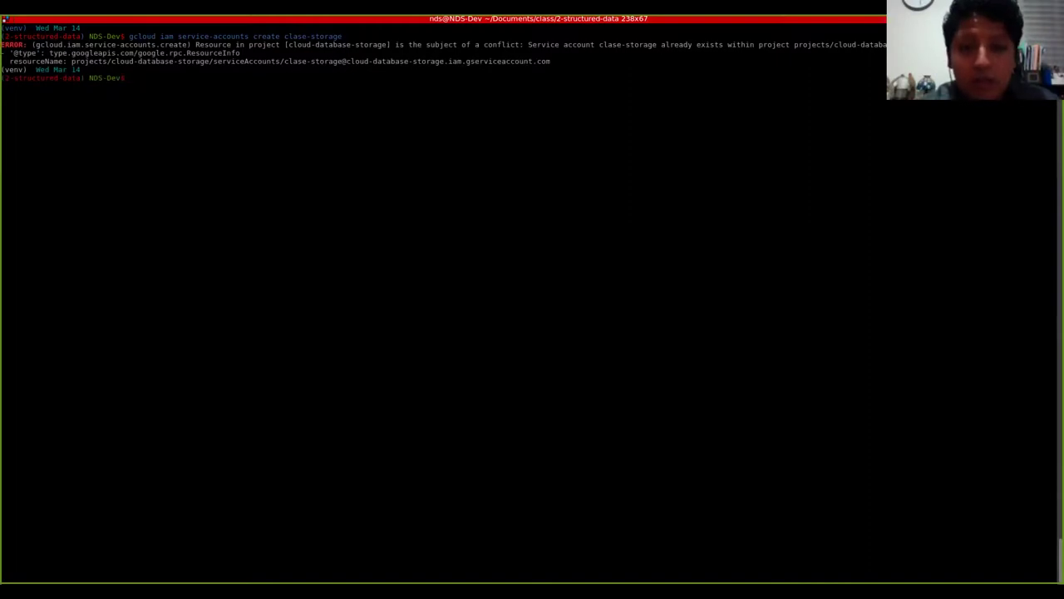
Create a service account named clase-storage2 by rerunning the create command with a 2 added to the name
{"action": "key", "text": "Up"}
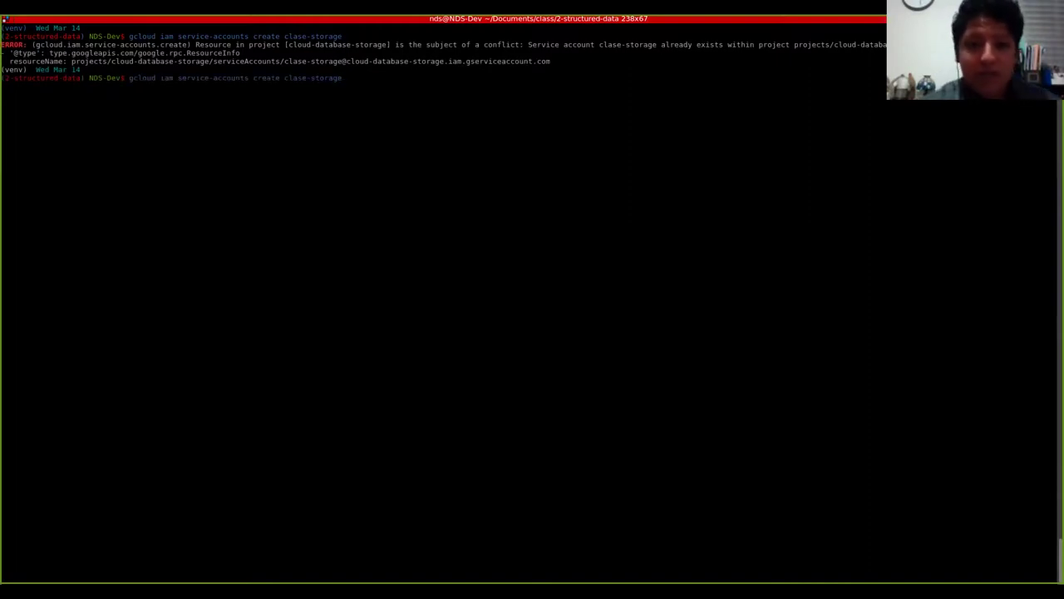
{"action": "type", "text": "2"}
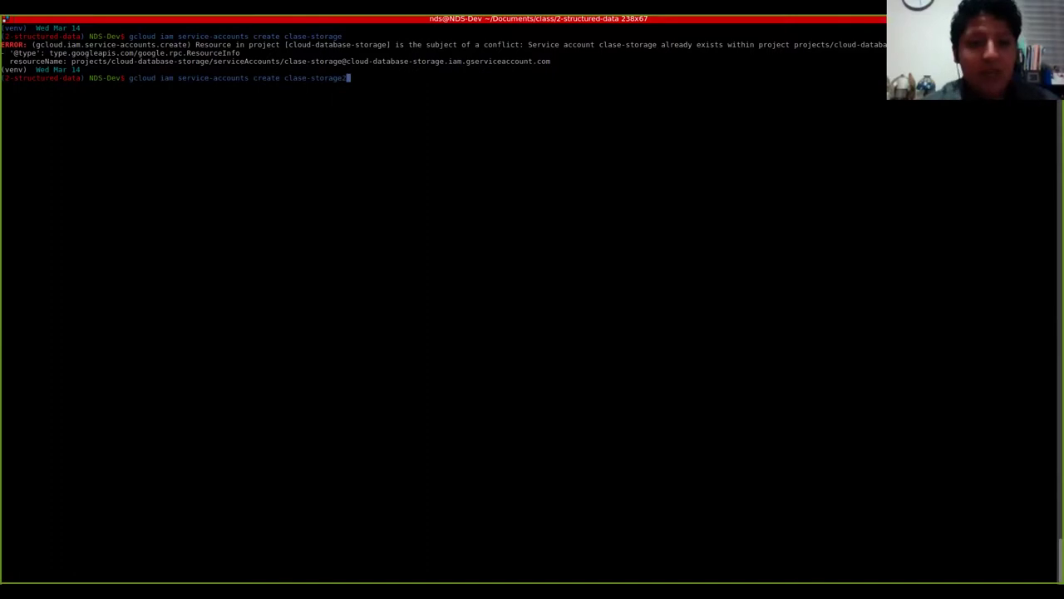
{"action": "key", "text": "Return"}
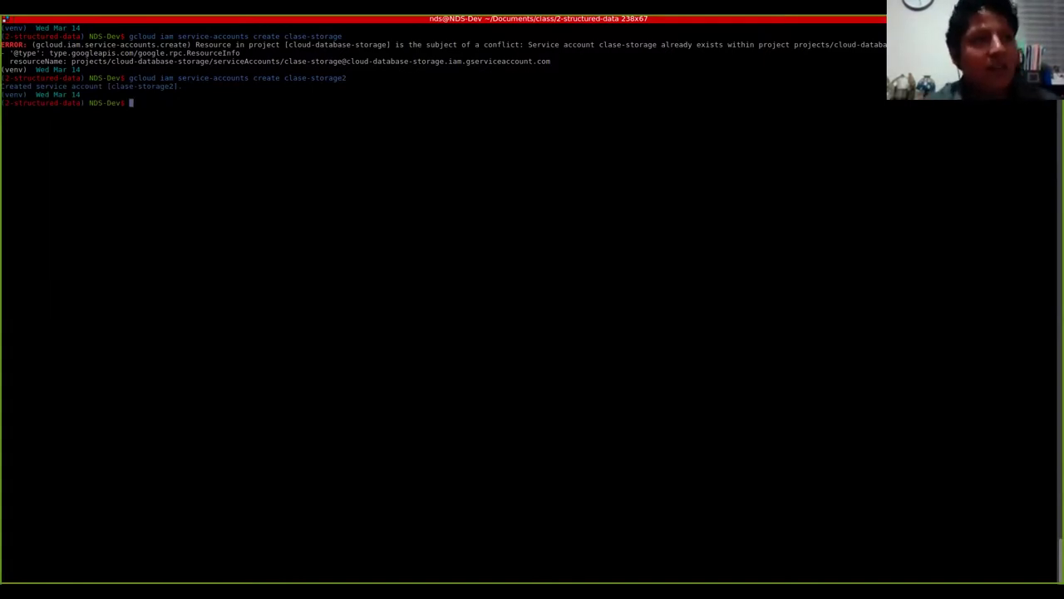
Grant roles/owner on the cloud-database-storage project to the clase-storage2 service account with gcloud projects add-iam-policy-binding
{"action": "key", "text": "alt+Tab"}
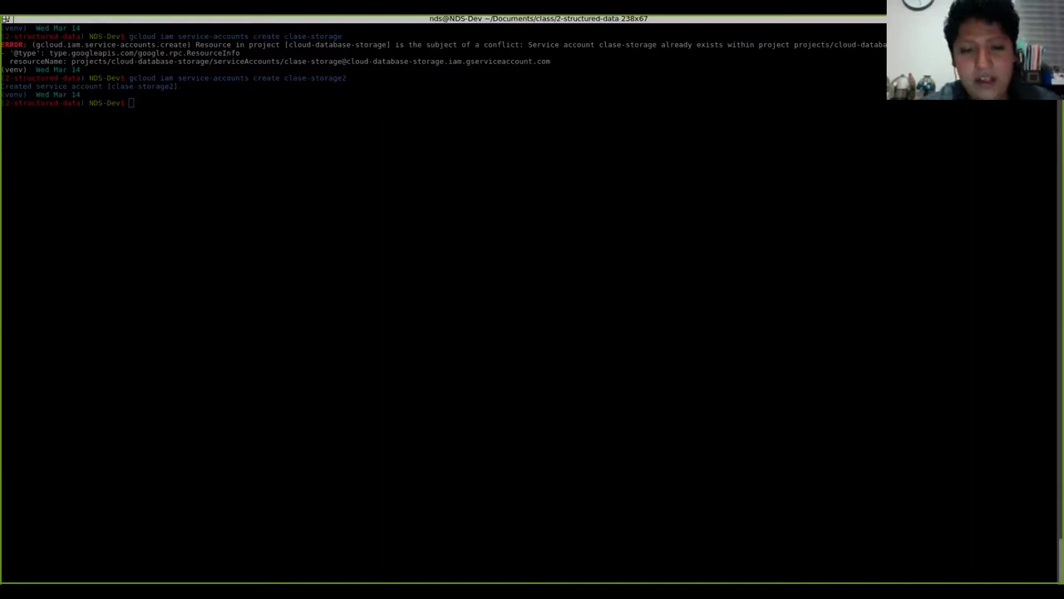
{"action": "key", "text": "alt+Tab"}
{"action": "key", "text": "ctrl+shift+v"}
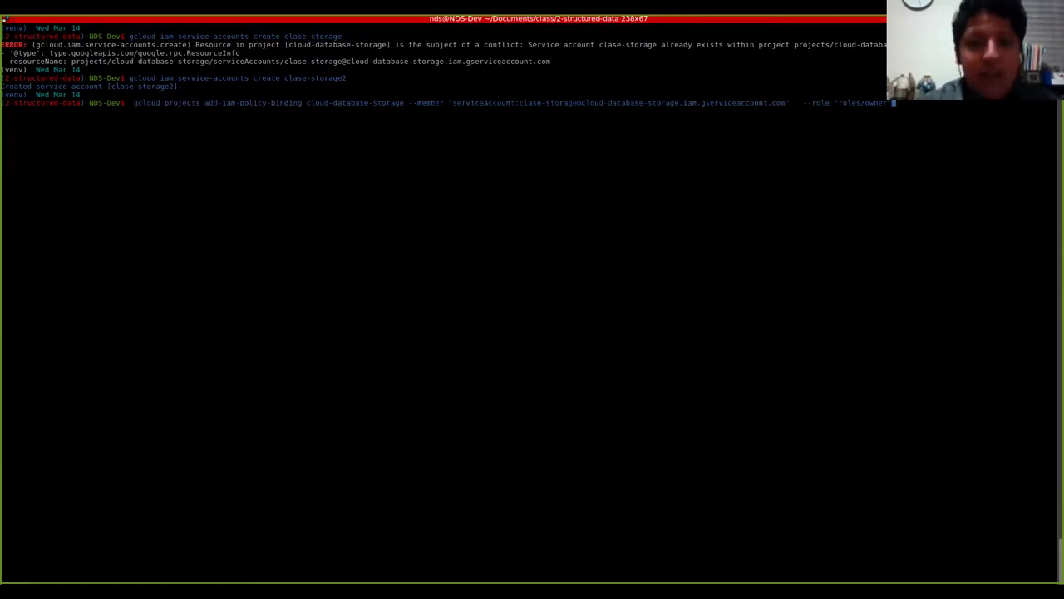
{"action": "key", "text": "Left"}
{"action": "key", "text": "Left"}
{"action": "key", "text": "Left"}
{"action": "key", "text": "Left"}
{"action": "key", "text": "Left"}
{"action": "key", "text": "Left"}
{"action": "key", "text": "Left"}
{"action": "key", "text": "Left"}
{"action": "key", "text": "Left"}
{"action": "key", "text": "Left"}
{"action": "key", "text": "Left"}
{"action": "key", "text": "Left"}
{"action": "key", "text": "Left"}
{"action": "key", "text": "Left"}
{"action": "key", "text": "Left"}
{"action": "key", "text": "Left"}
{"action": "key", "text": "Left"}
{"action": "key", "text": "Left"}
{"action": "key", "text": "Left"}
{"action": "key", "text": "Left"}
{"action": "key", "text": "Left"}
{"action": "key", "text": "Left"}
{"action": "key", "text": "Left"}
{"action": "key", "text": "Left"}
{"action": "key", "text": "Left"}
{"action": "key", "text": "Left"}
{"action": "key", "text": "Left"}
{"action": "key", "text": "Left"}
{"action": "key", "text": "Left"}
{"action": "key", "text": "Left"}
{"action": "key", "text": "Left"}
{"action": "key", "text": "Left"}
{"action": "key", "text": "Left"}
{"action": "key", "text": "Left"}
{"action": "key", "text": "Left"}
{"action": "key", "text": "Left"}
{"action": "key", "text": "Left"}
{"action": "key", "text": "Left"}
{"action": "key", "text": "Left"}
{"action": "key", "text": "Left"}
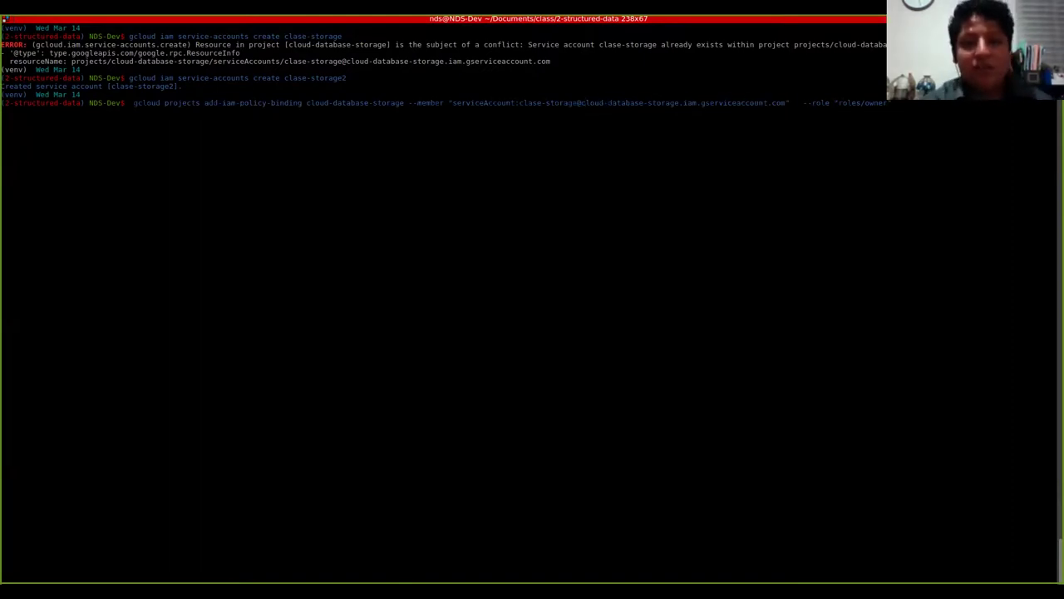
{"action": "type", "text": "2"}
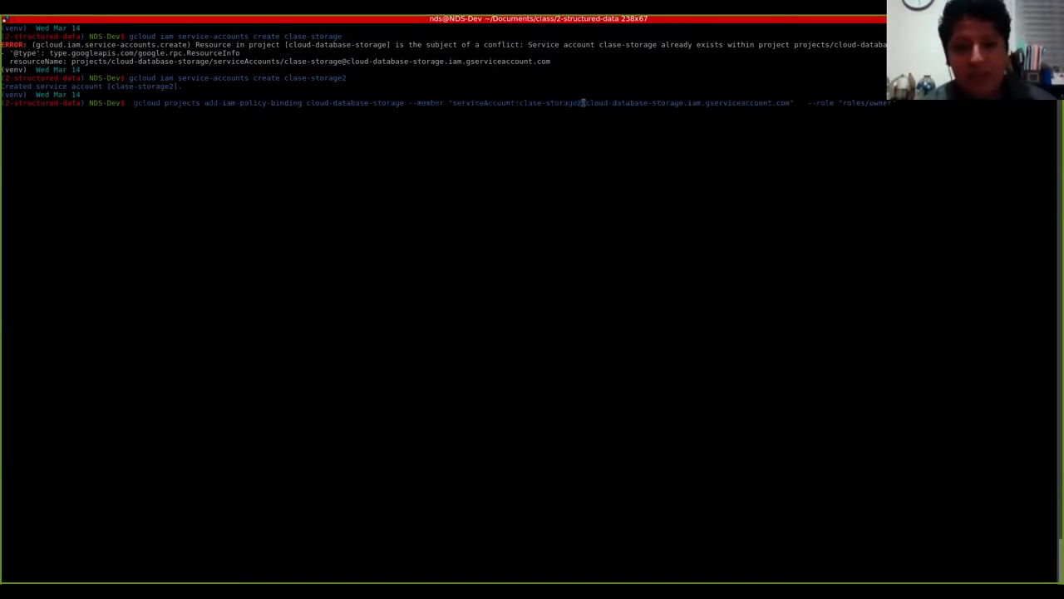
{"action": "key", "text": "Right"}
{"action": "key", "text": "Right"}
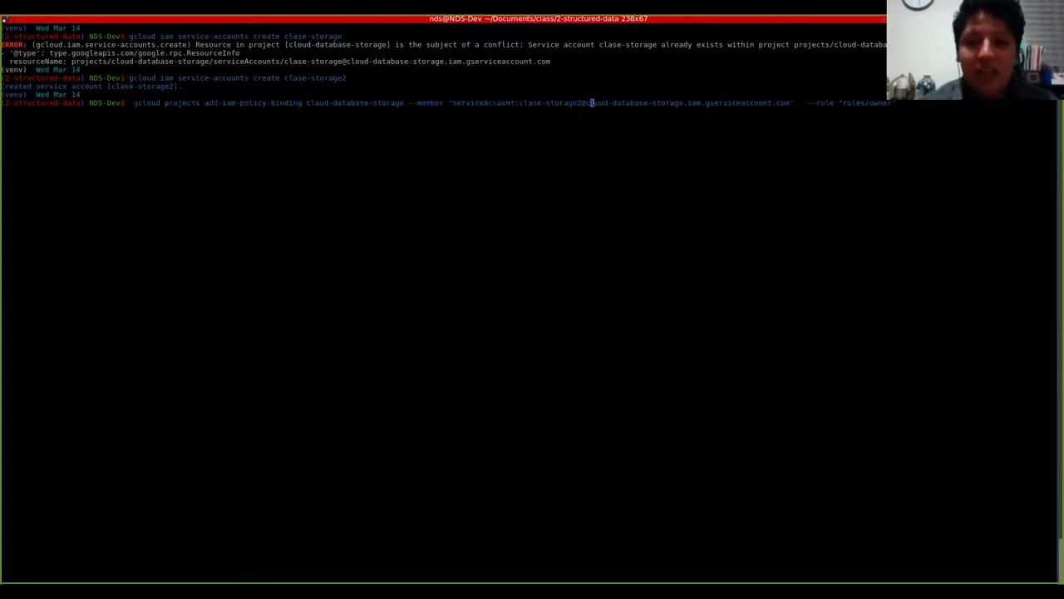
{"action": "key", "text": "Right"}
{"action": "key", "text": "Right"}
{"action": "key", "text": "Right"}
{"action": "key", "text": "Right"}
{"action": "key", "text": "Right"}
{"action": "key", "text": "Right"}
{"action": "key", "text": "Right"}
{"action": "key", "text": "Right"}
{"action": "key", "text": "Right"}
{"action": "key", "text": "Right"}
{"action": "key", "text": "Right"}
{"action": "key", "text": "Right"}
{"action": "key", "text": "Right"}
{"action": "key", "text": "Right"}
{"action": "key", "text": "Right"}
{"action": "key", "text": "Right"}
{"action": "key", "text": "Right"}
{"action": "key", "text": "Right"}
{"action": "key", "text": "Right"}
{"action": "key", "text": "Right"}
{"action": "key", "text": "Right"}
{"action": "type", "text": "-"}
{"action": "key", "text": "End"}
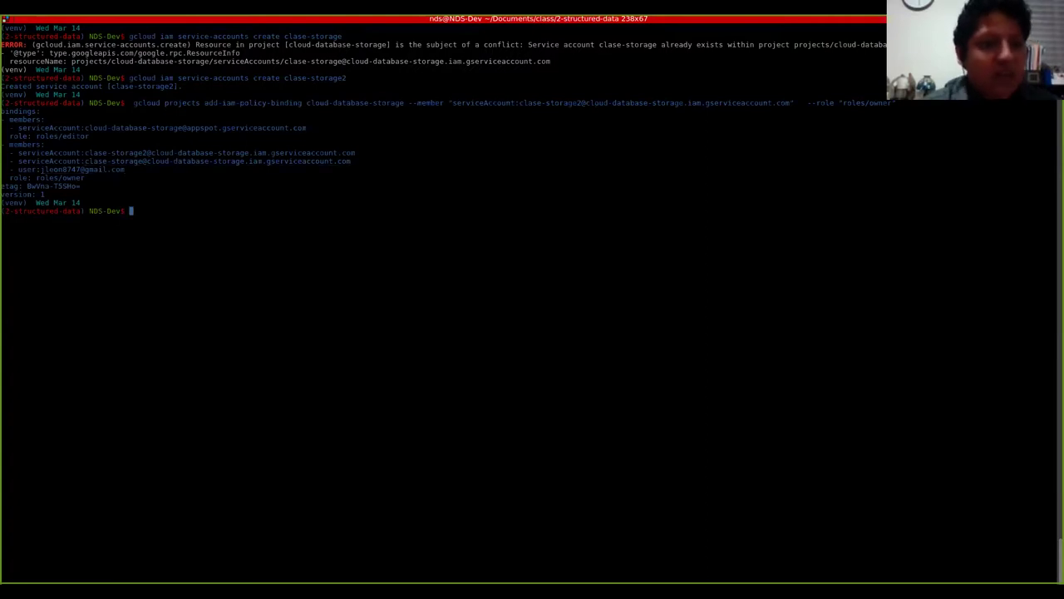
Point out the etag line in the IAM policy output
{"action": "double_click", "coordinate": [51, 186]}
{"action": "triple_click", "coordinate": [51, 185]}
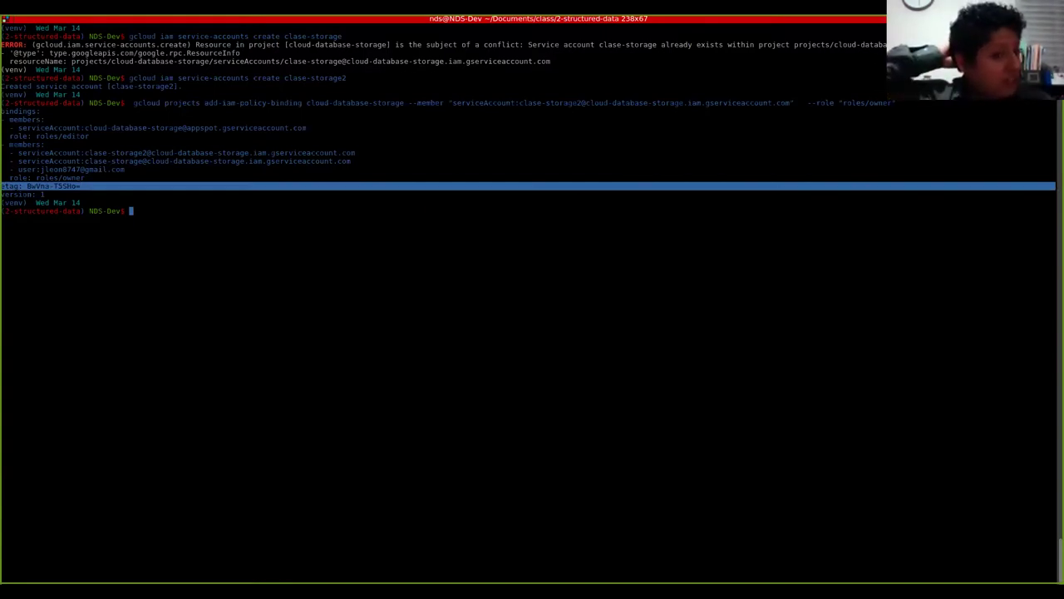
{"action": "left_click", "coordinate": [52, 185]}
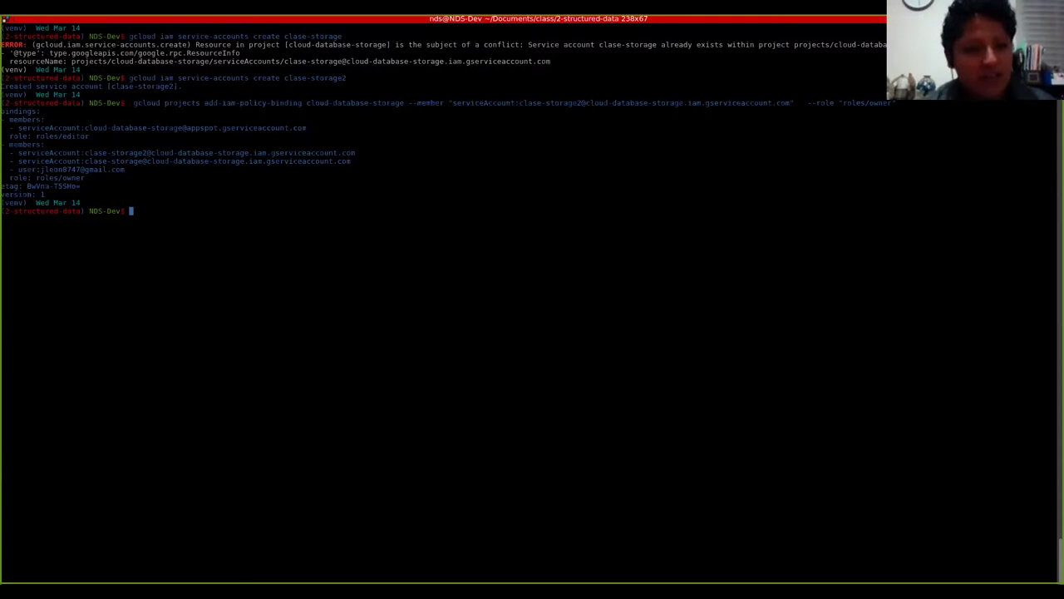
Generate the key file service-account.json for the clase-storage2 service account with gcloud iam service-accounts keys create
{"action": "key", "text": "alt+Tab"}
{"action": "key", "text": "alt+Tab"}
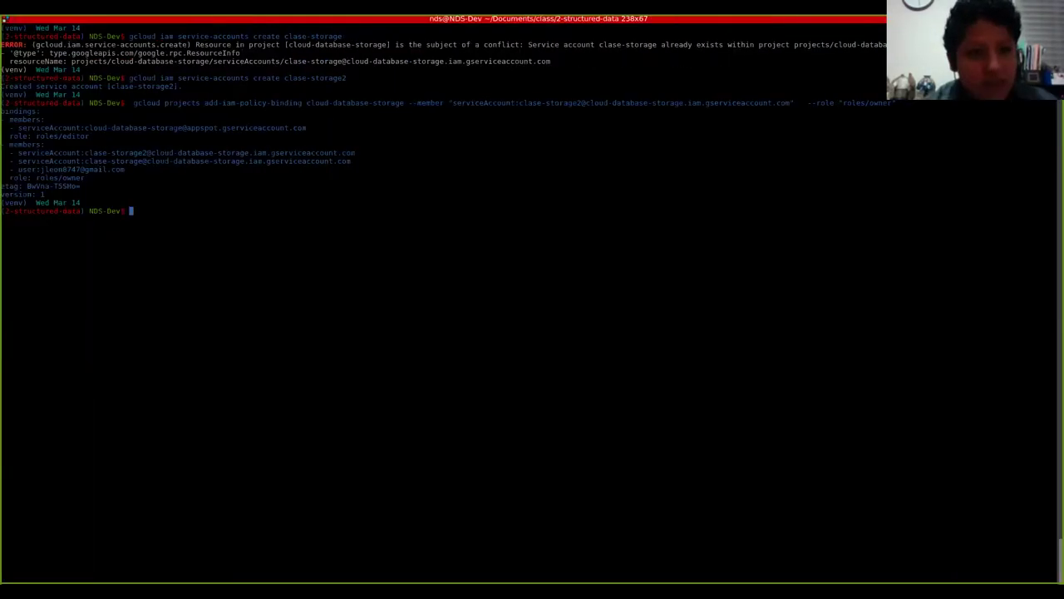
{"action": "key", "text": "alt+Tab"}
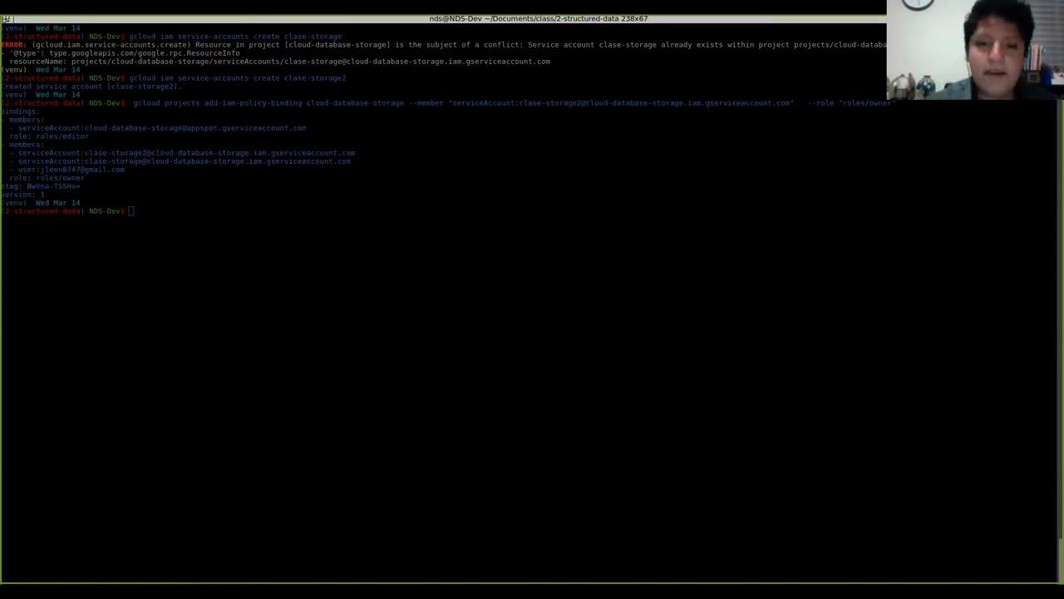
{"action": "key", "text": "alt+Tab"}
{"action": "key", "text": "Up"}
{"action": "key", "text": "Down"}
{"action": "key", "text": "ctrl+shift+v"}
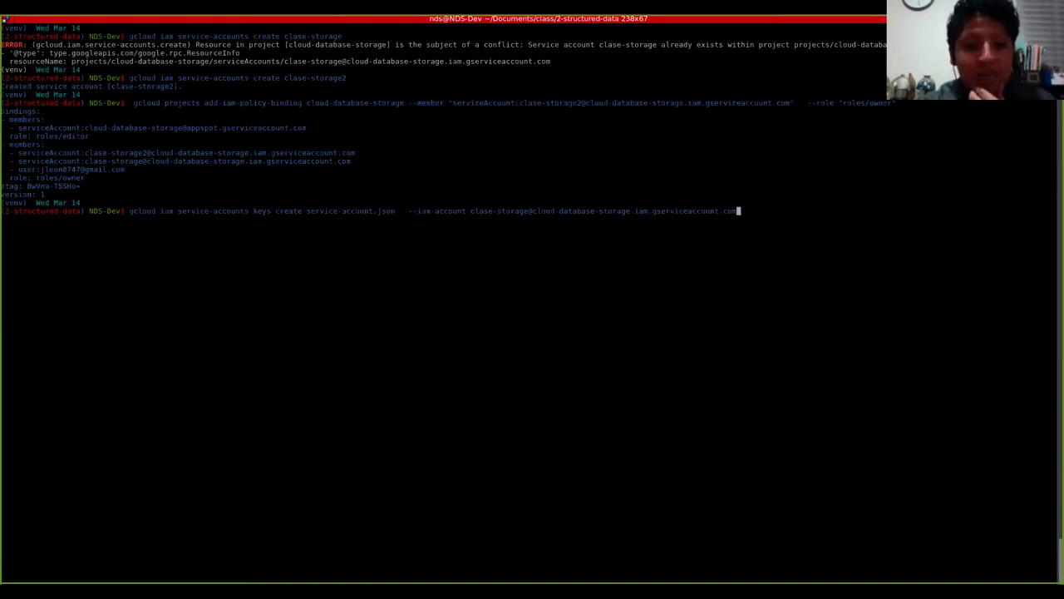
{"action": "left_click_drag", "start_coordinate": [306, 210], "coordinate": [1054, 218]}
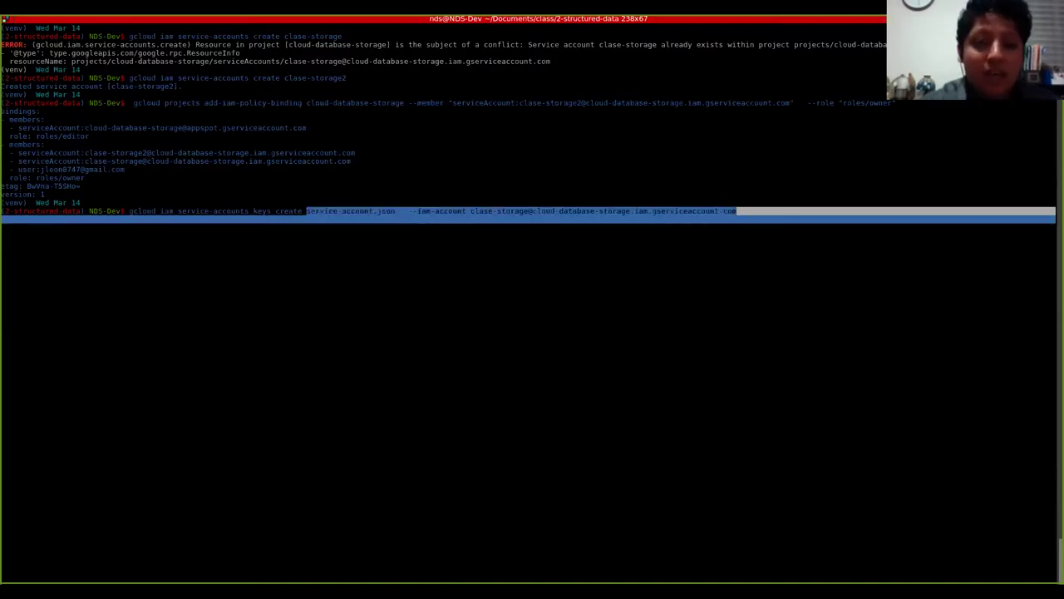
{"action": "left_click", "coordinate": [725, 210]}
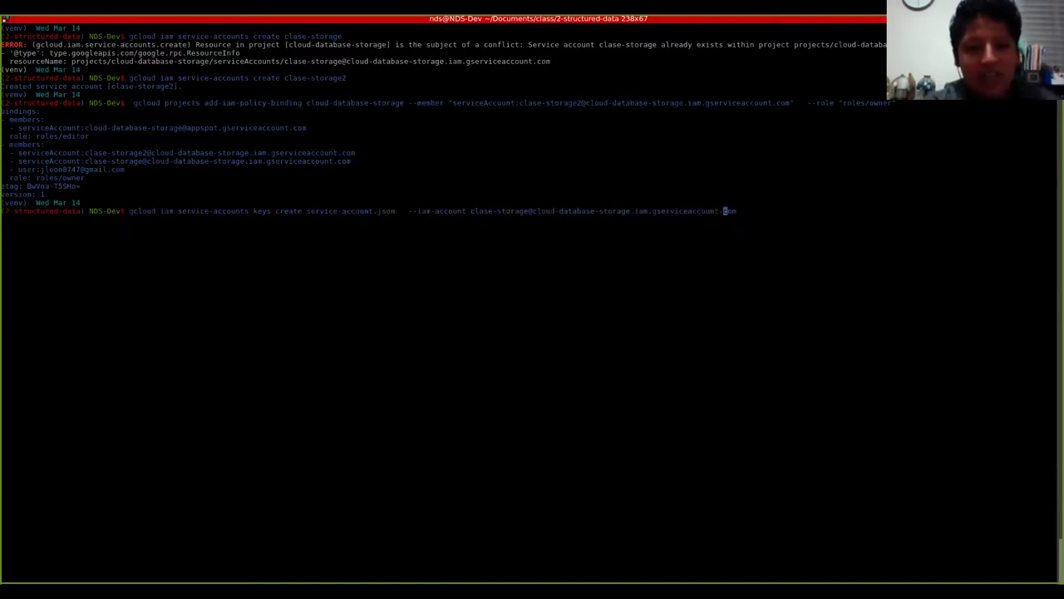
{"action": "key", "text": "Left"}
{"action": "key", "text": "Left"}
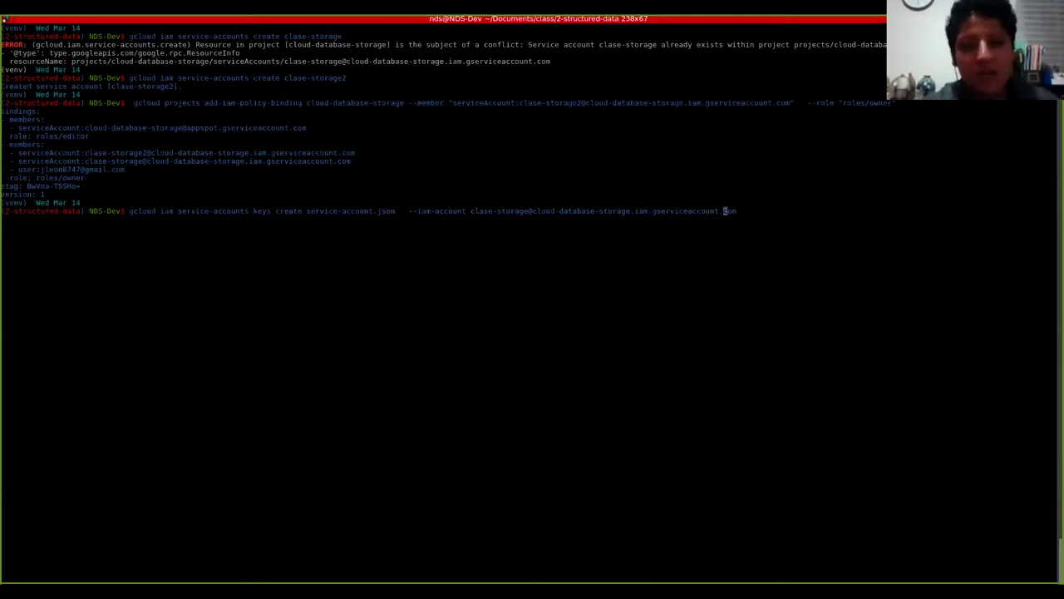
{"action": "key", "text": "Left"}
{"action": "key", "text": "Left"}
{"action": "key", "text": "Left"}
{"action": "key", "text": "Left"}
{"action": "key", "text": "Left"}
{"action": "key", "text": "Left"}
{"action": "key", "text": "Left"}
{"action": "key", "text": "Left"}
{"action": "key", "text": "Left"}
{"action": "key", "text": "Left"}
{"action": "key", "text": "Left"}
{"action": "key", "text": "Left"}
{"action": "key", "text": "Left"}
{"action": "key", "text": "Left"}
{"action": "key", "text": "Left"}
{"action": "key", "text": "Left"}
{"action": "key", "text": "Left"}
{"action": "key", "text": "Left"}
{"action": "key", "text": "Left"}
{"action": "key", "text": "Left"}
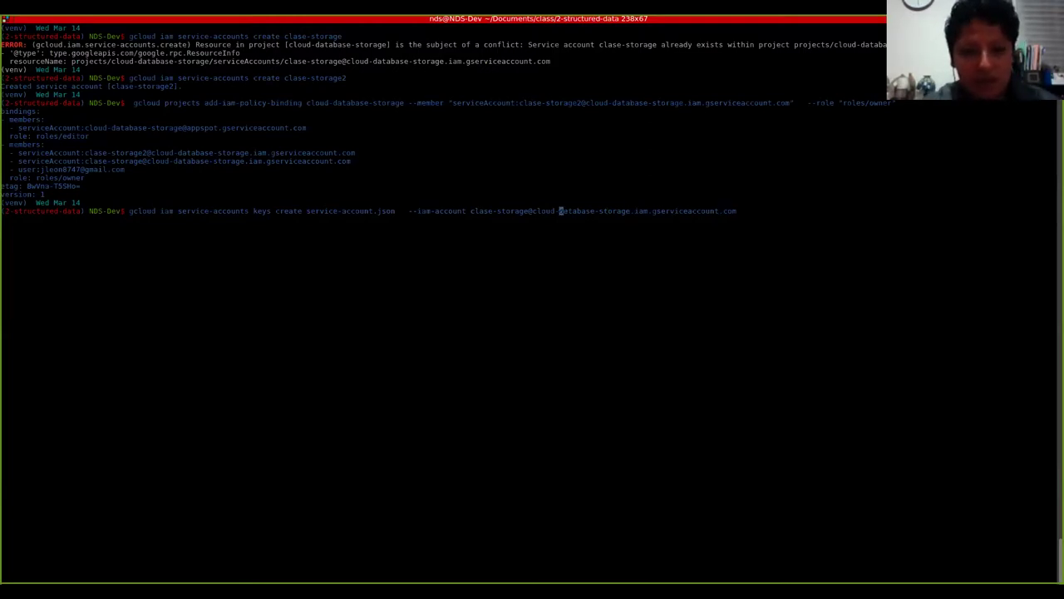
{"action": "key", "text": "Left"}
{"action": "key", "text": "Left"}
{"action": "key", "text": "Left"}
{"action": "type", "text": "2"}
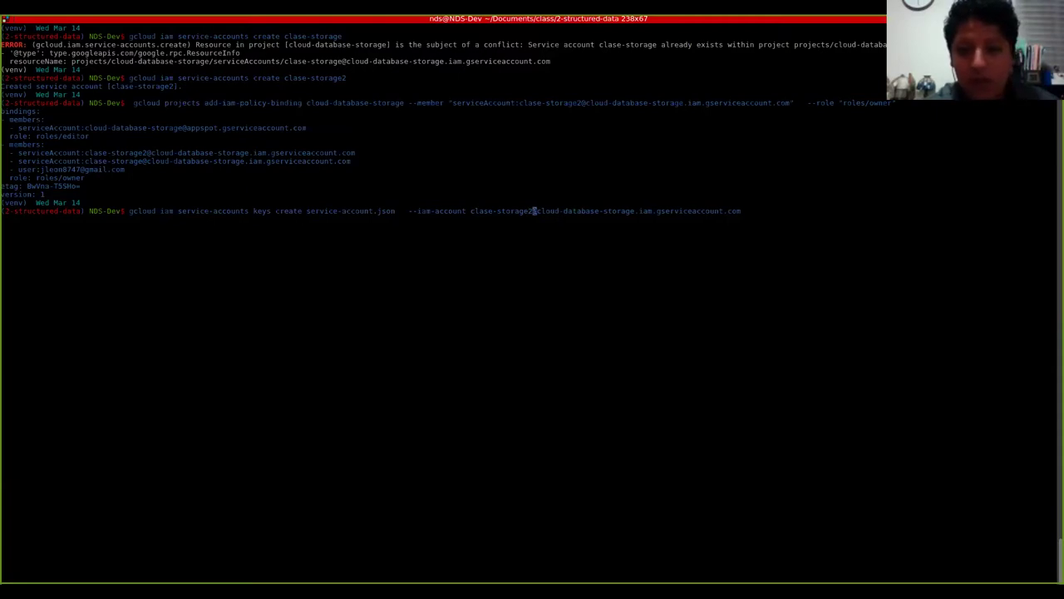
{"action": "key", "text": "Return"}
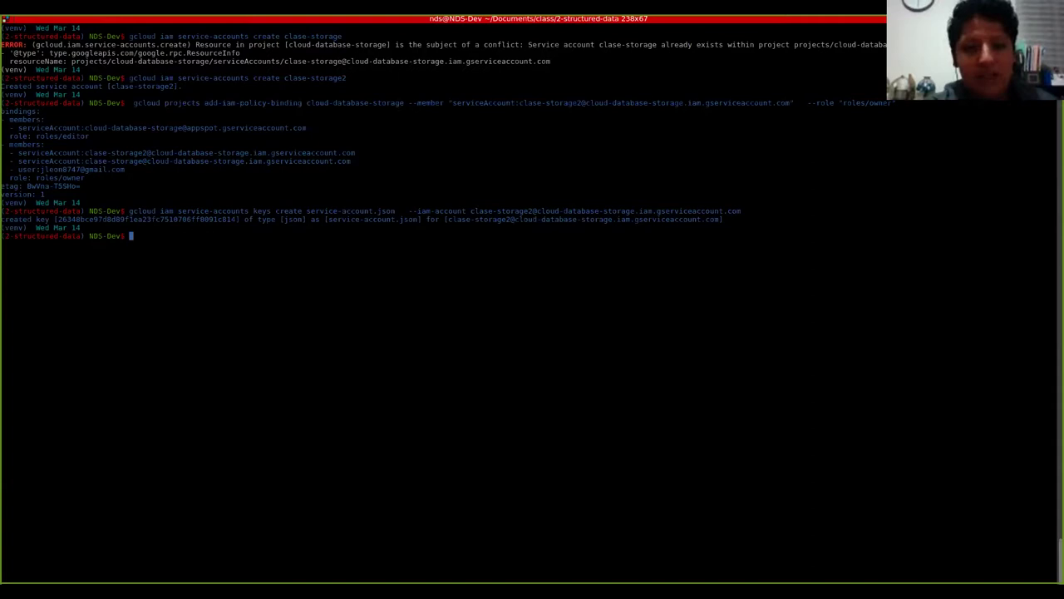
{"action": "key", "text": "Up"}
{"action": "key", "text": "Up"}
{"action": "key", "text": "Up"}
{"action": "key", "text": "Down"}
{"action": "key", "text": "Down"}
{"action": "key", "text": "Down"}
{"action": "key", "text": "Down"}
{"action": "type", "text": "export \""}
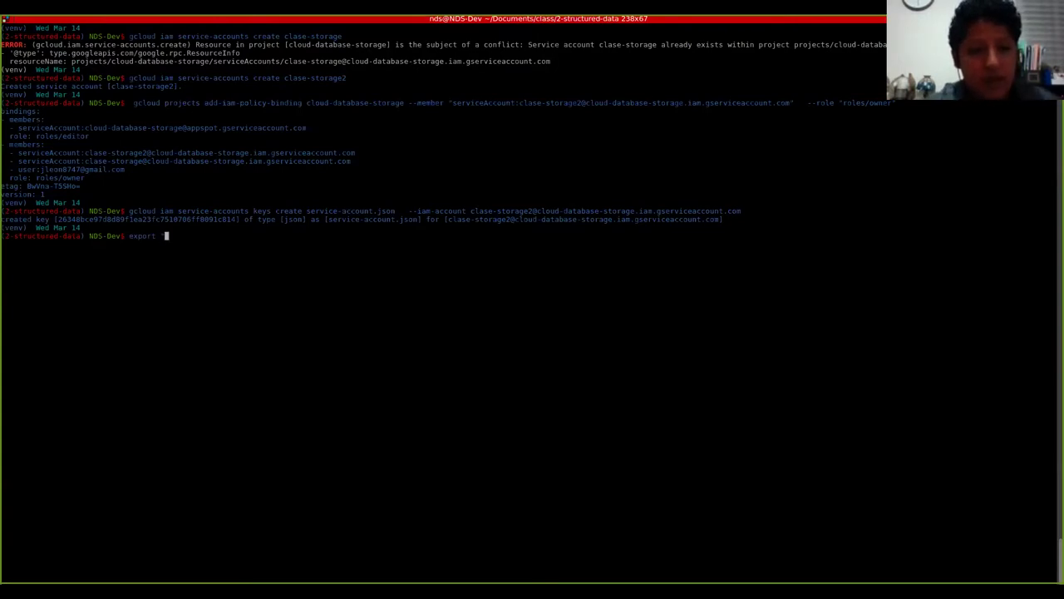
{"action": "key", "text": "alt+Tab"}
{"action": "key", "text": "alt+Tab"}
{"action": "key", "text": "BackSpace"}
{"action": "key", "text": "BackSpace"}
{"action": "key", "text": "BackSpace"}
{"action": "key", "text": "BackSpace"}
{"action": "key", "text": "BackSpace"}
{"action": "key", "text": "BackSpace"}
{"action": "key", "text": "BackSpace"}
{"action": "key", "text": "BackSpace"}
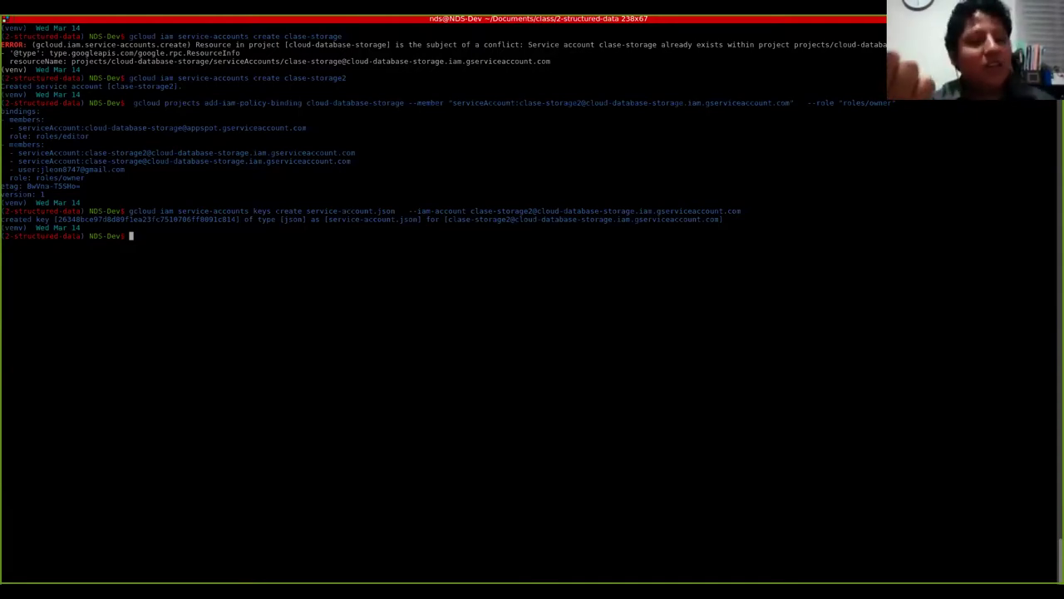
Search the command history for earlier export commands with history | grep export
{"action": "type", "text": "history | grep expo"}
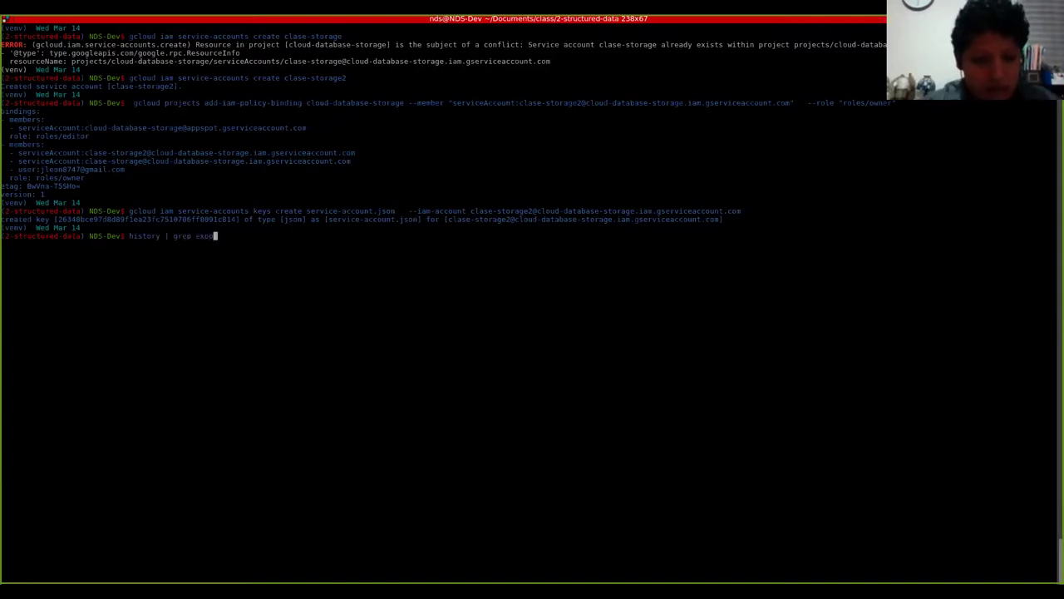
{"action": "type", "text": "rt"}
{"action": "key", "text": "Return"}
Export GOOGLE_APPLICATION_CREDENTIALS as "/home/nds/Documents/class/2-structured-data/service-account.json", reusing the command from the history output, and clear the terminal
{"action": "left_click_drag", "start_coordinate": [495, 285], "coordinate": [32, 285]}
{"action": "key", "text": "ctrl+c"}
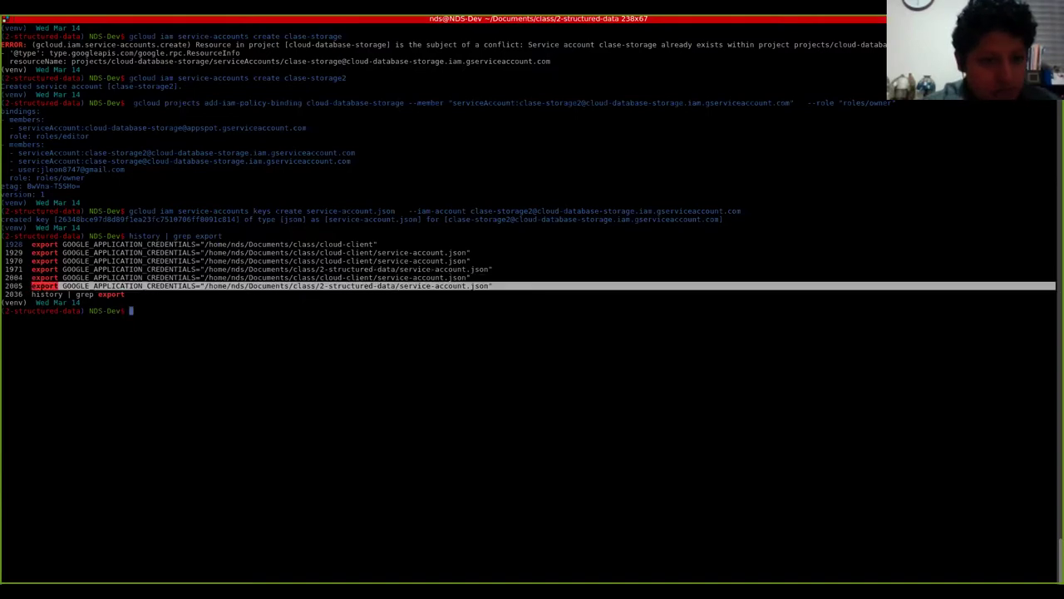
{"action": "left_click", "coordinate": [299, 277]}
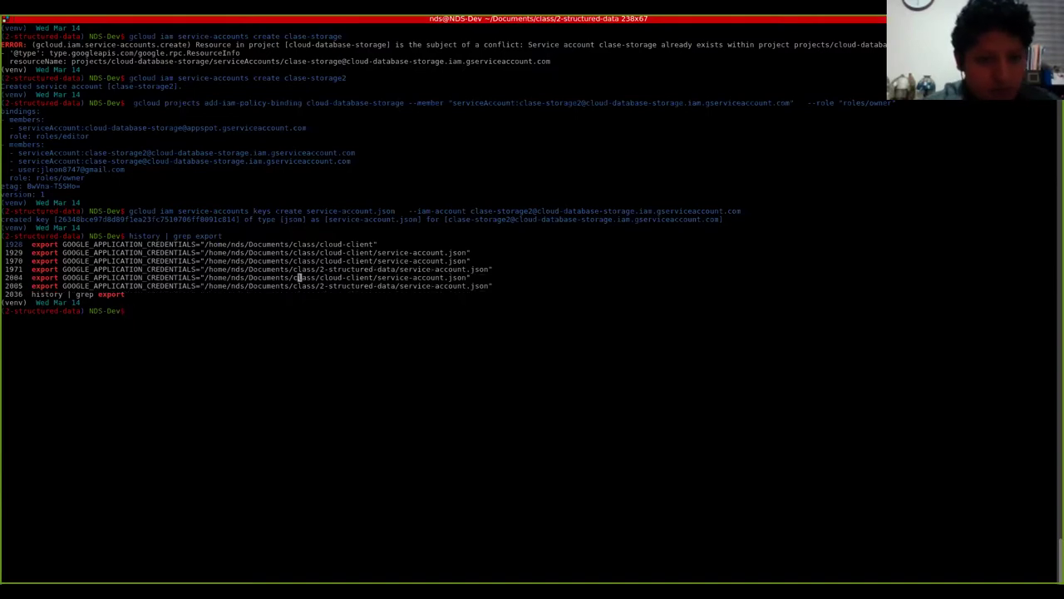
{"action": "left_click_drag", "start_coordinate": [32, 285], "coordinate": [492, 285]}
{"action": "key", "text": "ctrl+shift+v"}
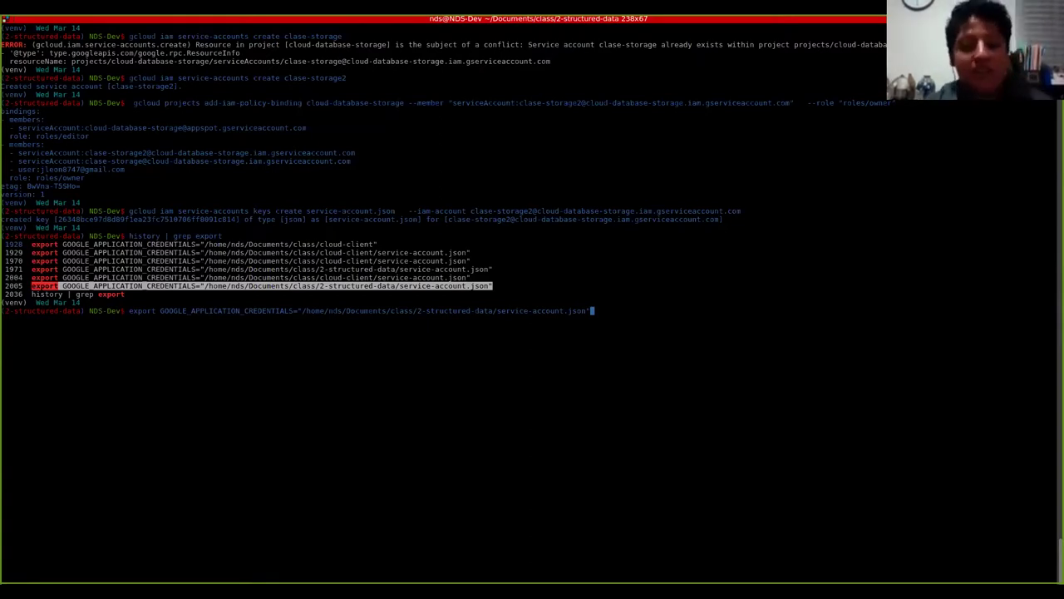
{"action": "key", "text": "Return"}
{"action": "type", "text": "clear"}
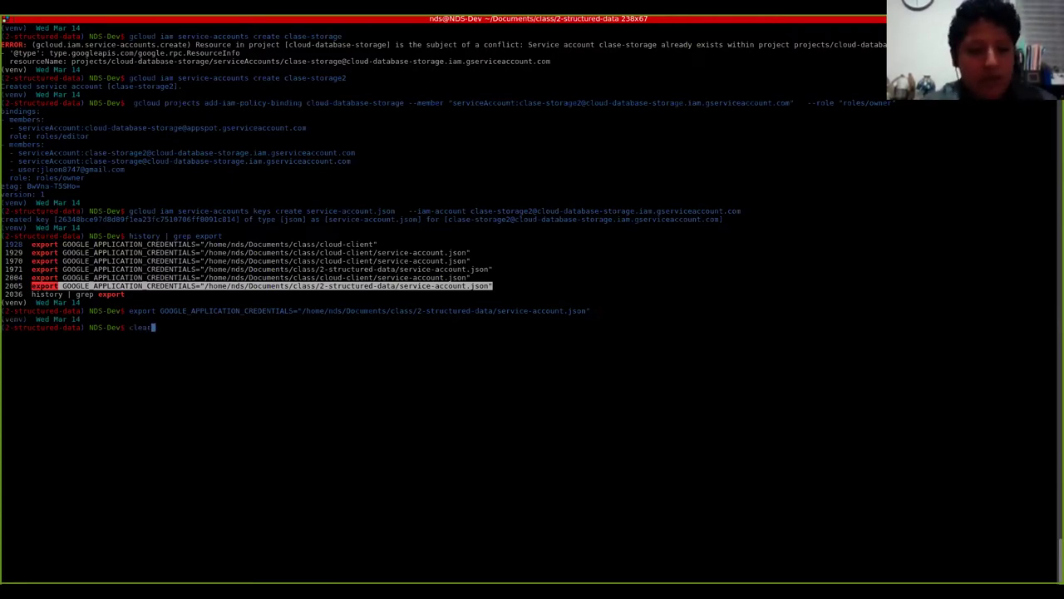
{"action": "key", "text": "Return"}
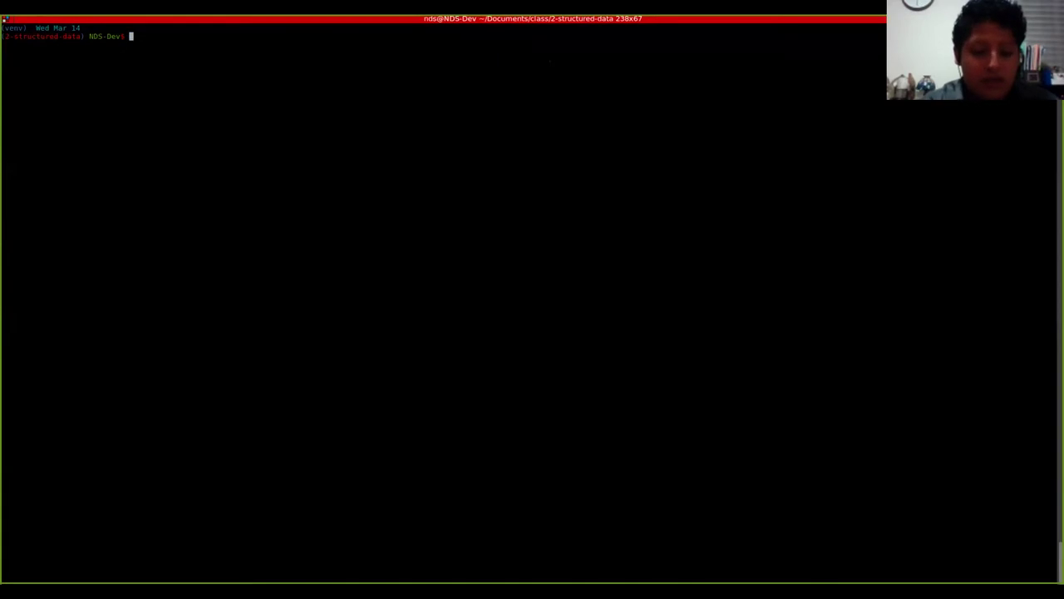
Switch to Visual Studio Code, open config.py from the 2-structured-data project and look over its configuration sections
{"action": "key", "text": "alt+Tab"}
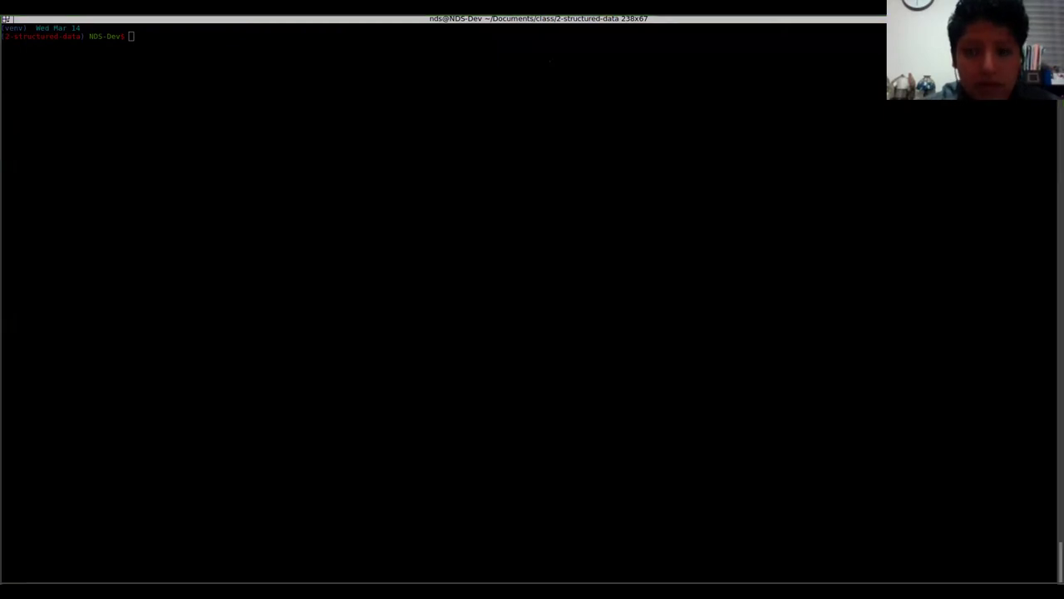
{"action": "key", "text": "alt+Tab"}
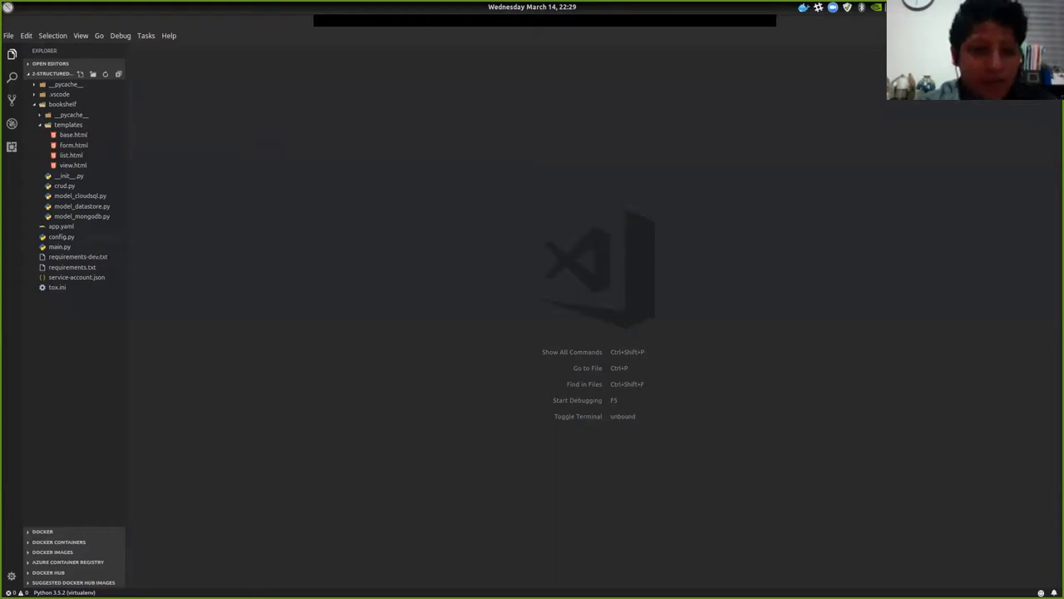
{"action": "left_click", "coordinate": [61, 236]}
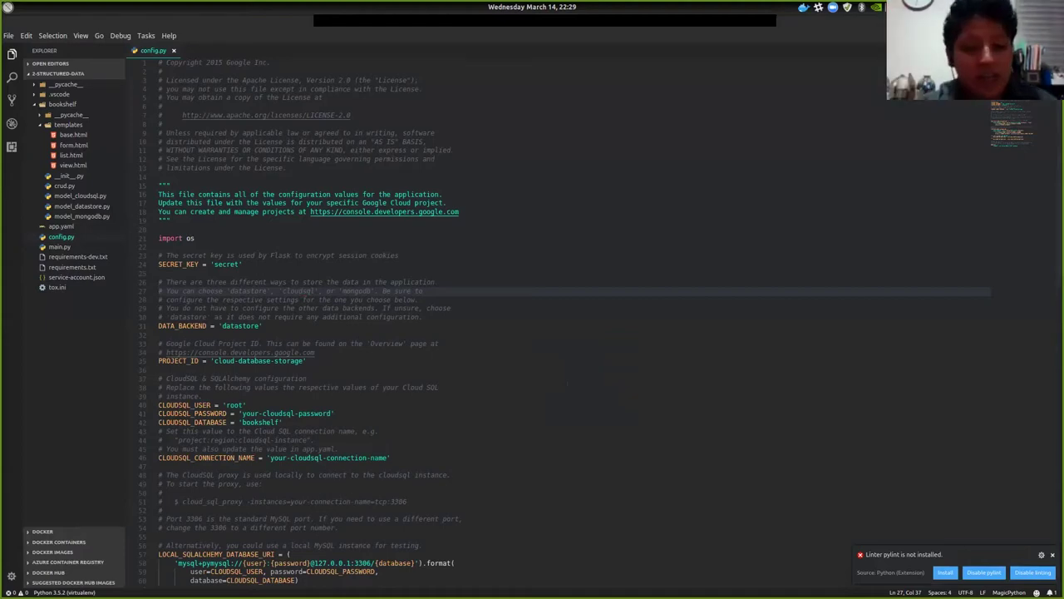
{"action": "scroll", "coordinate": [532, 316], "scroll_direction": "down", "scroll_amount": 9}
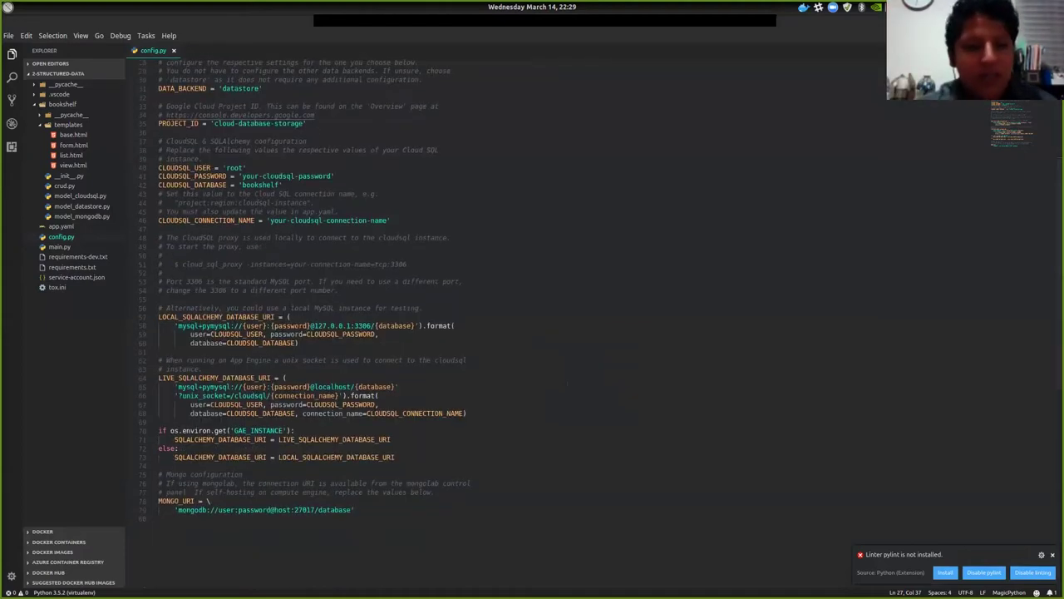
{"action": "scroll", "coordinate": [533, 316], "scroll_direction": "up", "scroll_amount": 5}
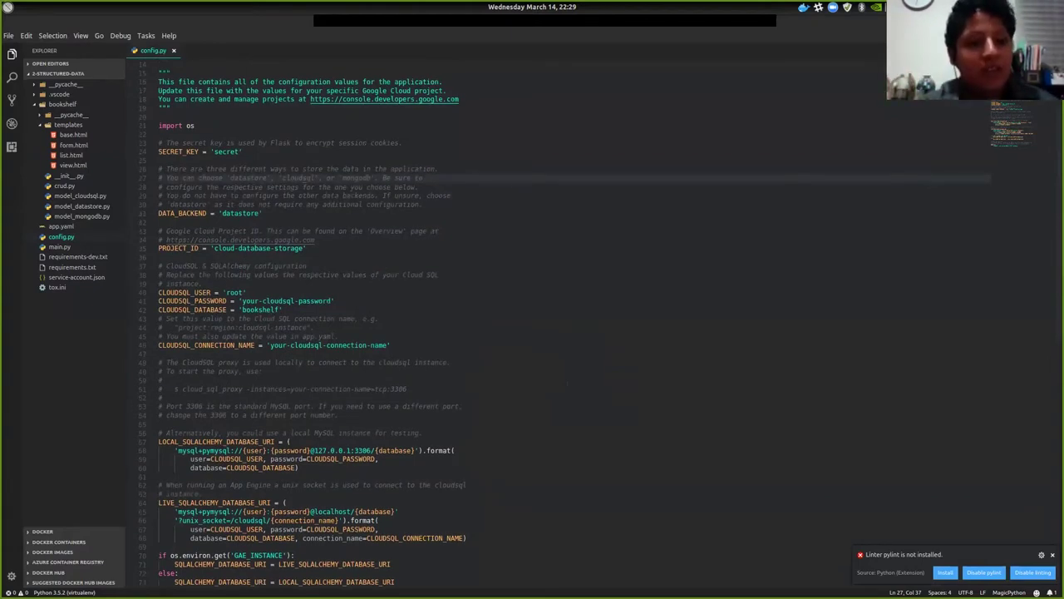
{"action": "scroll", "coordinate": [532, 316], "scroll_direction": "up", "scroll_amount": 4}
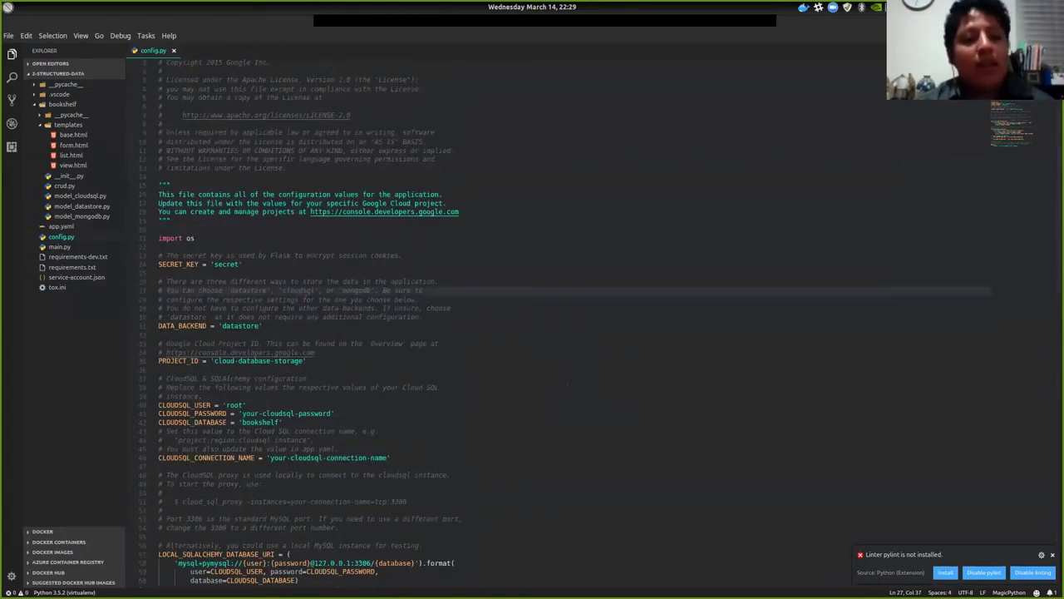
{"action": "scroll", "coordinate": [565, 324], "scroll_direction": "down", "scroll_amount": 1}
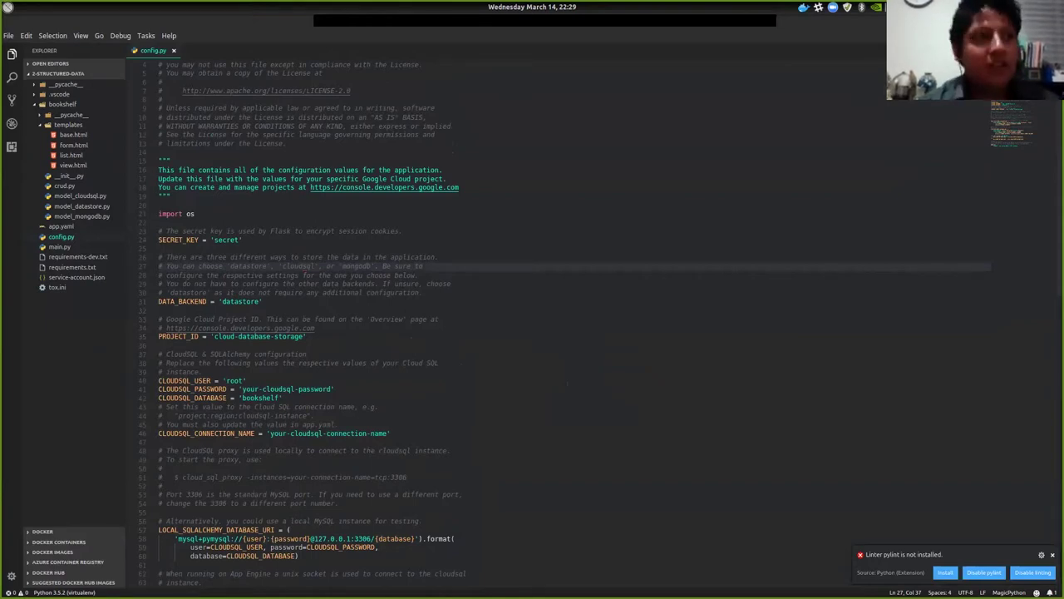
{"action": "scroll", "coordinate": [305, 271], "scroll_direction": "down", "scroll_amount": 1}
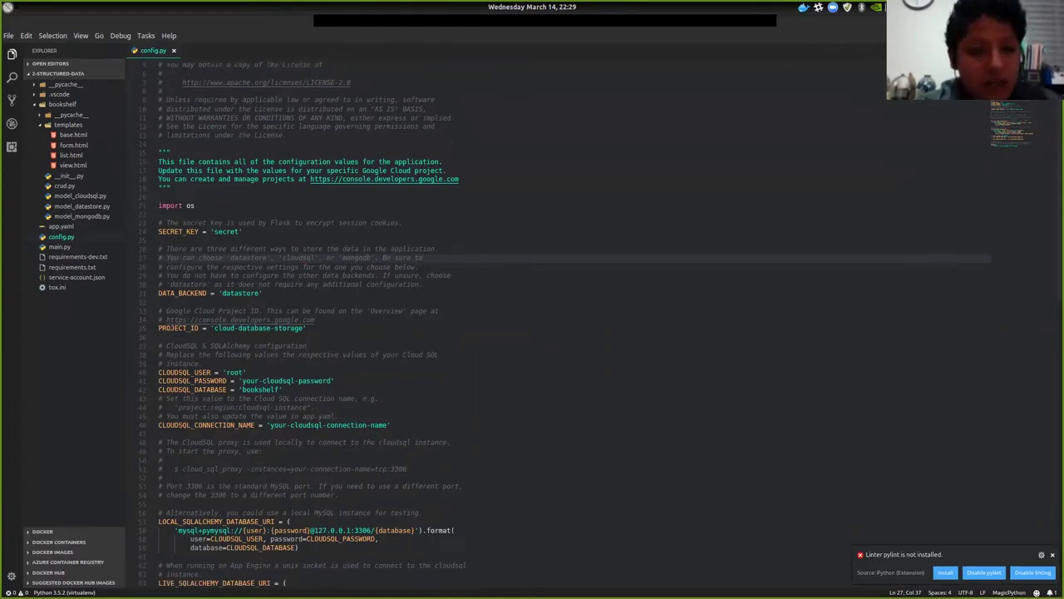
Point out the datastore, cloudsql and mongodb backend options in the comment above DATA_BACKEND in config.py
{"action": "left_click", "coordinate": [161, 283]}
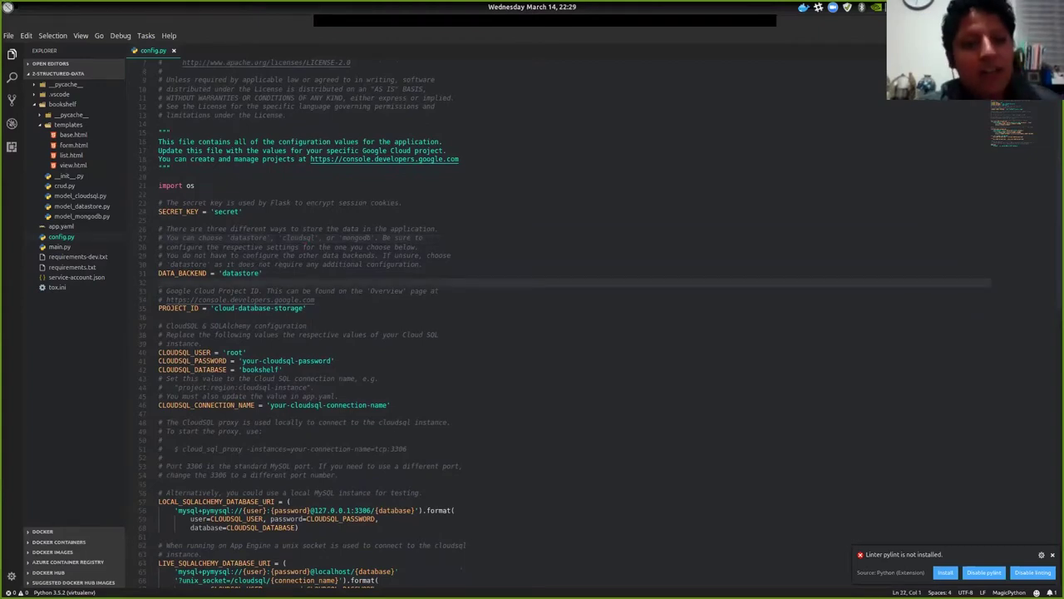
{"action": "double_click", "coordinate": [256, 237]}
{"action": "double_click", "coordinate": [297, 237]}
{"action": "double_click", "coordinate": [356, 237]}
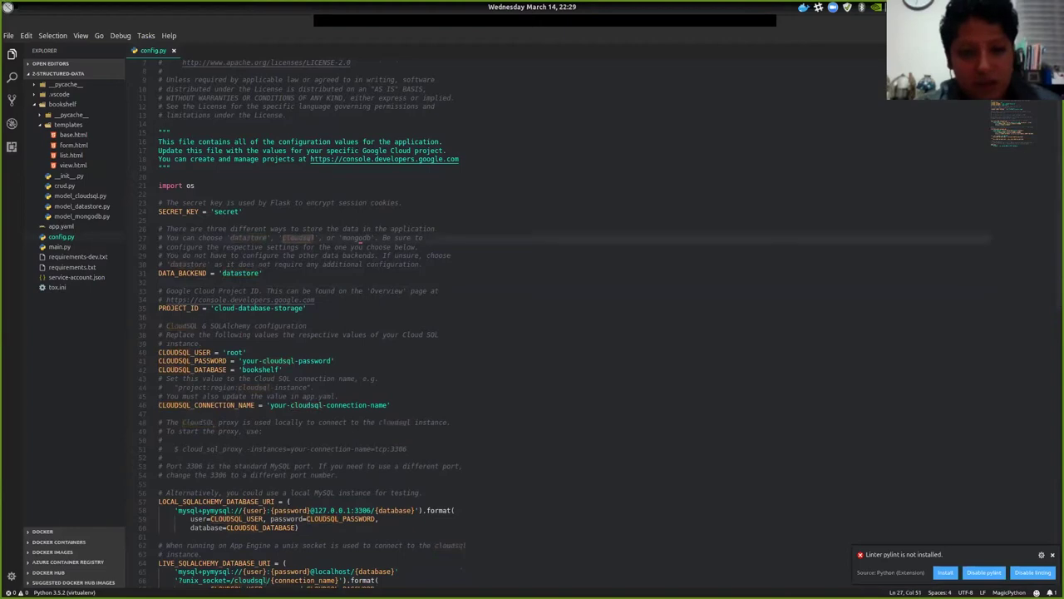
Highlight the CLOUDSQL_USER, CLOUDSQL_PASSWORD and CLOUDSQL_DATABASE settings in config.py
{"action": "left_click", "coordinate": [248, 352]}
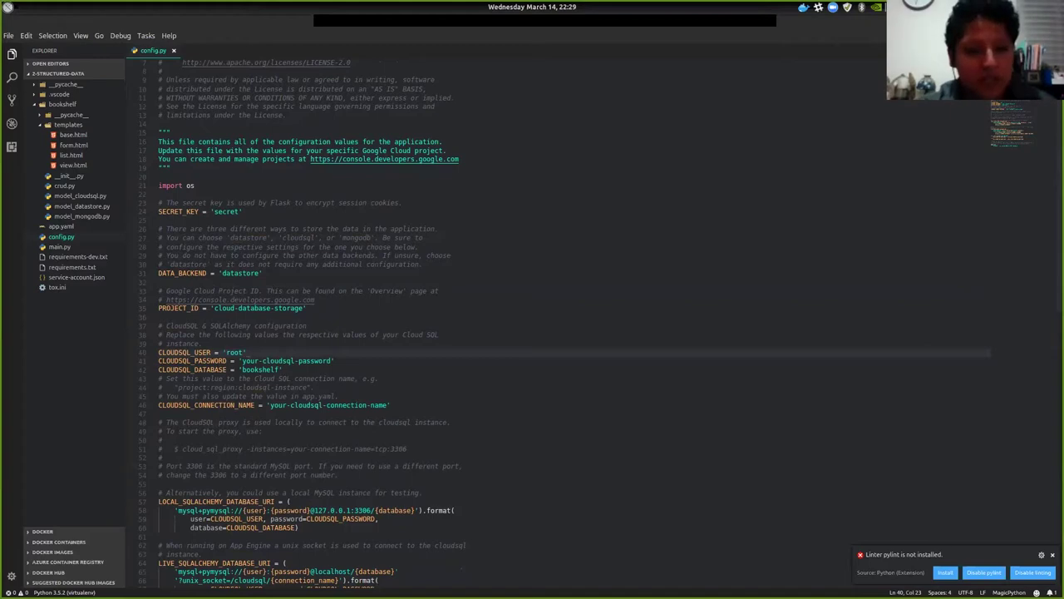
{"action": "left_click", "coordinate": [202, 344]}
{"action": "scroll", "coordinate": [564, 323], "scroll_direction": "down", "scroll_amount": 2}
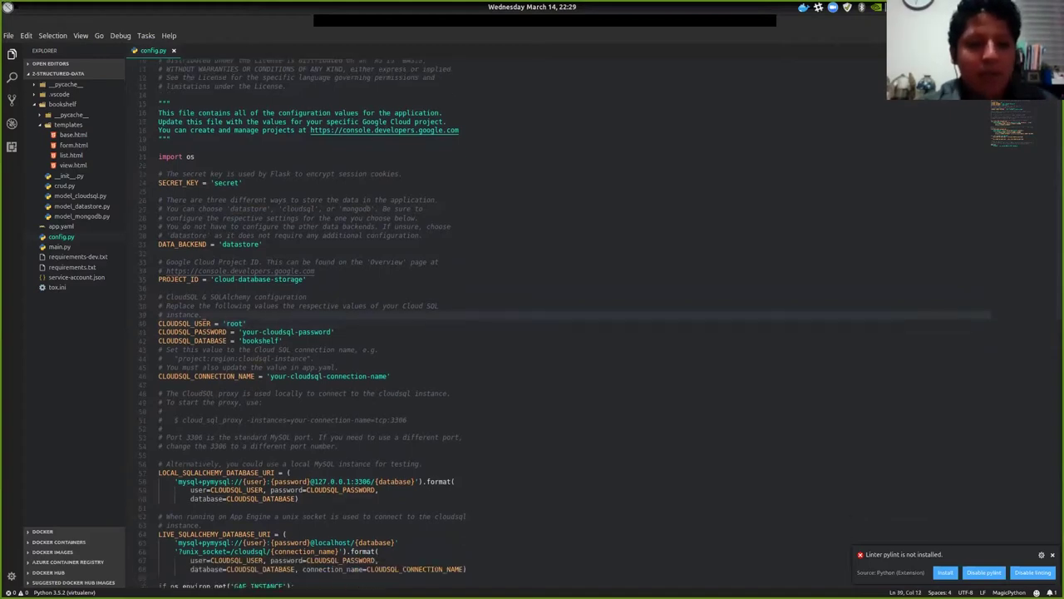
{"action": "scroll", "coordinate": [565, 324], "scroll_direction": "down", "scroll_amount": 2}
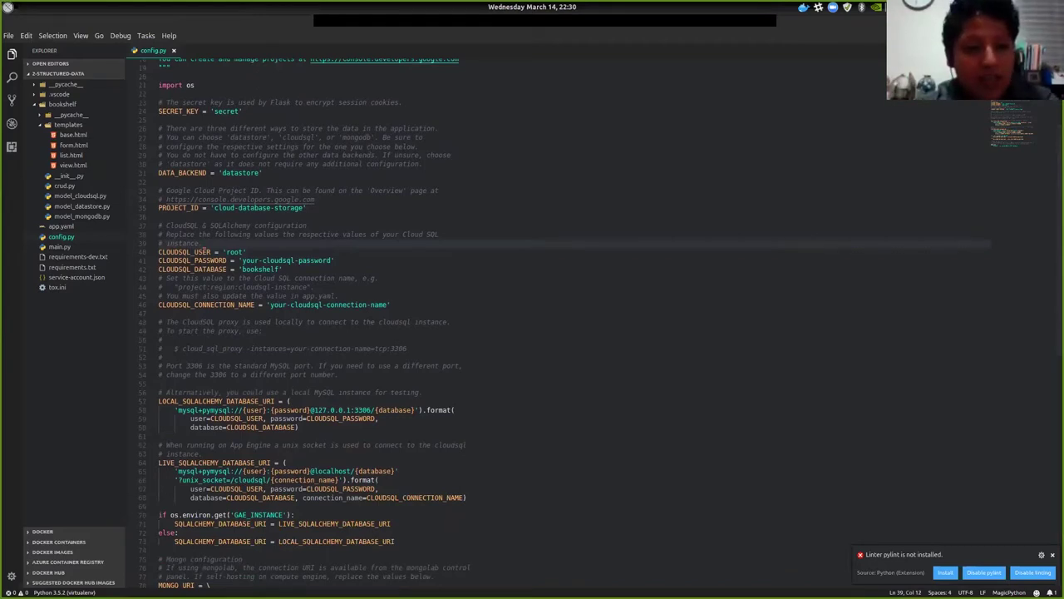
{"action": "left_click_drag", "start_coordinate": [159, 251], "coordinate": [283, 270]}
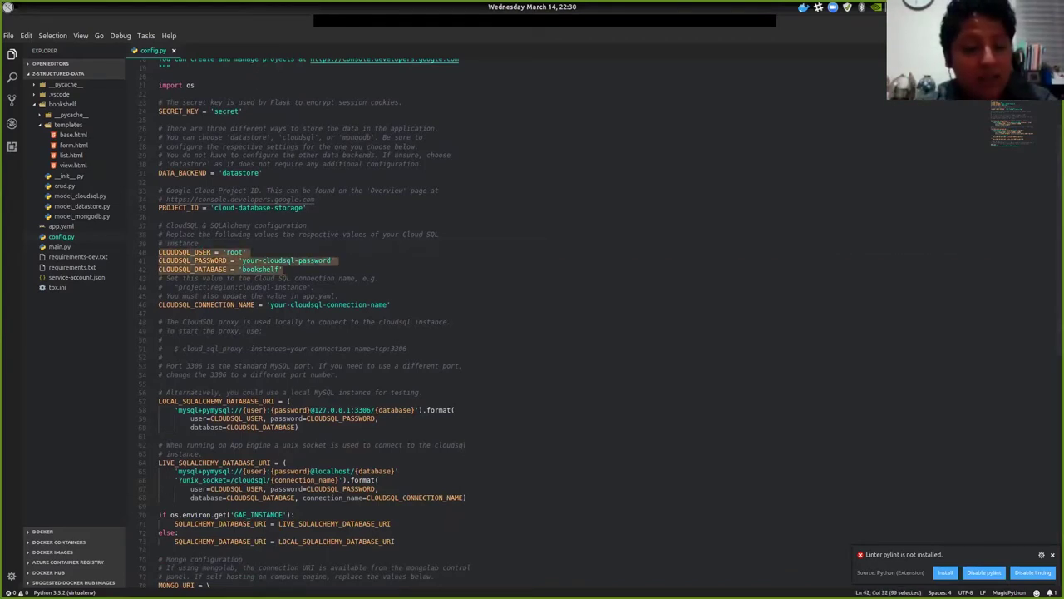
{"action": "left_click", "coordinate": [283, 269]}
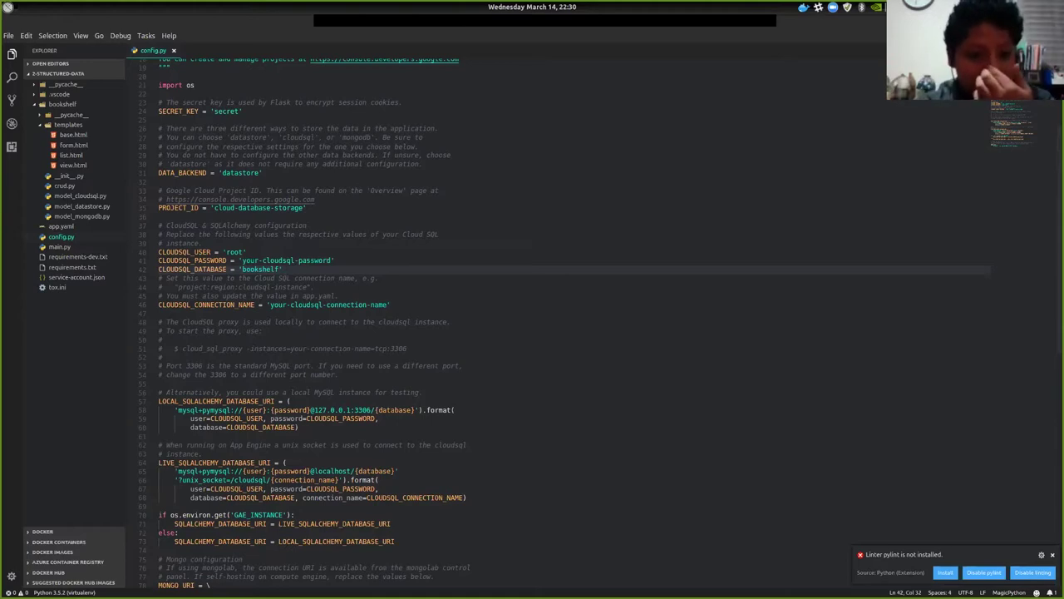
Point out the CLOUDSQL_CONNECTION_NAME setting and the region part of its example format in the comment above it
{"action": "left_click_drag", "start_coordinate": [283, 272], "coordinate": [320, 303]}
{"action": "triple_click", "coordinate": [320, 303]}
{"action": "left_click", "coordinate": [312, 305]}
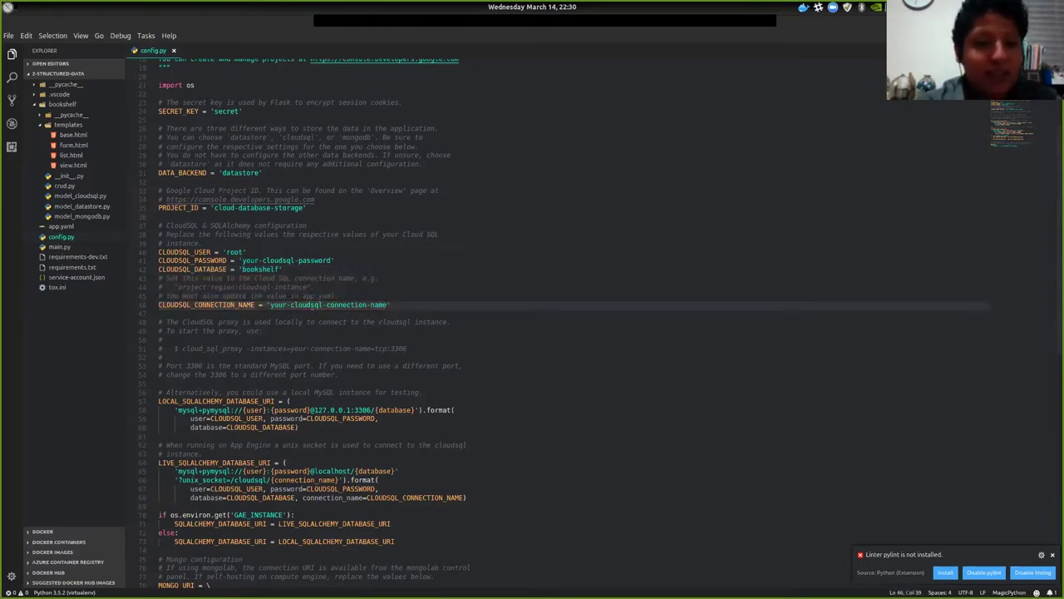
{"action": "double_click", "coordinate": [223, 287]}
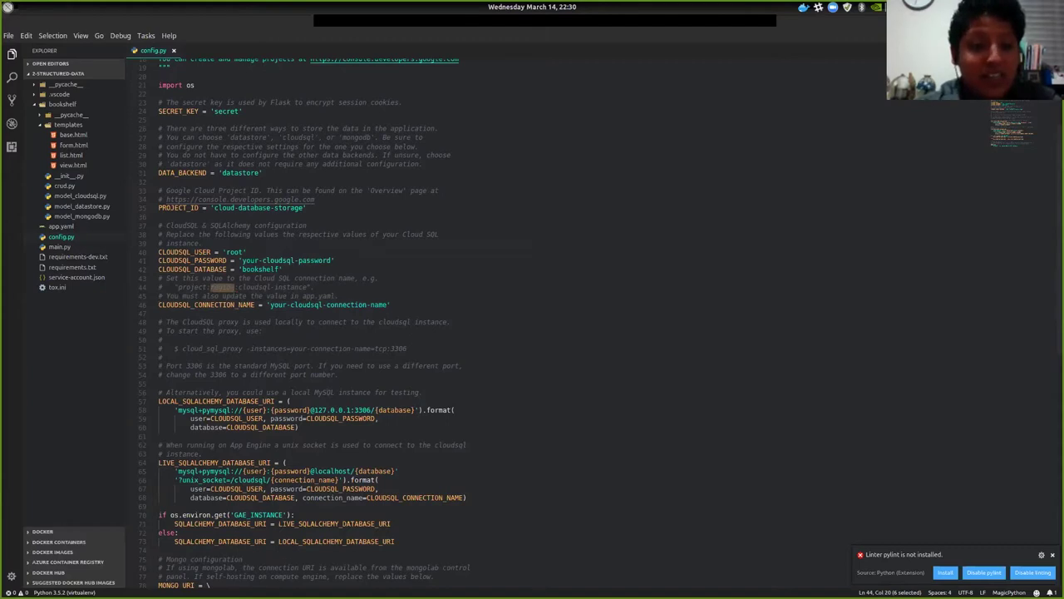
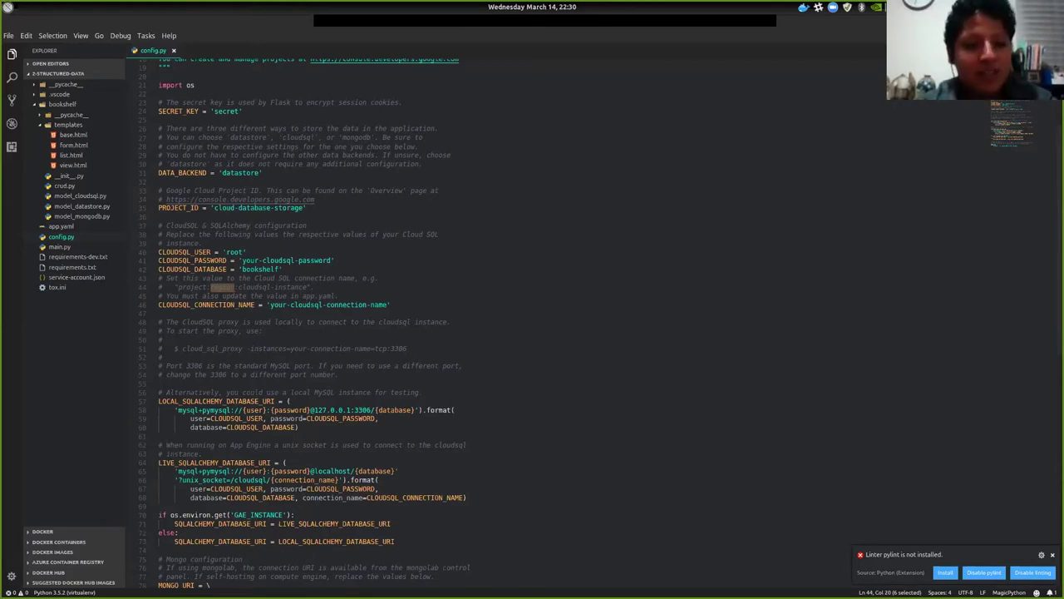
Highlight the LOCAL_SQLALCHEMY_DATABASE_URI and LIVE_SQLALCHEMY_DATABASE_URI definitions in config.py
{"action": "scroll", "coordinate": [269, 444], "scroll_direction": "down", "scroll_amount": 3}
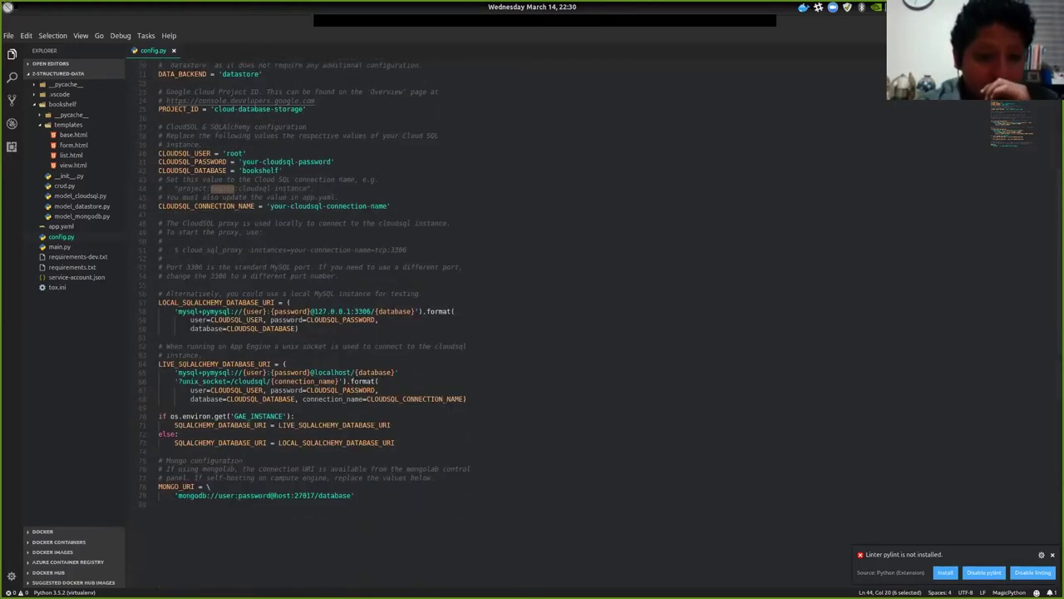
{"action": "left_click", "coordinate": [178, 300]}
{"action": "triple_click", "coordinate": [178, 299]}
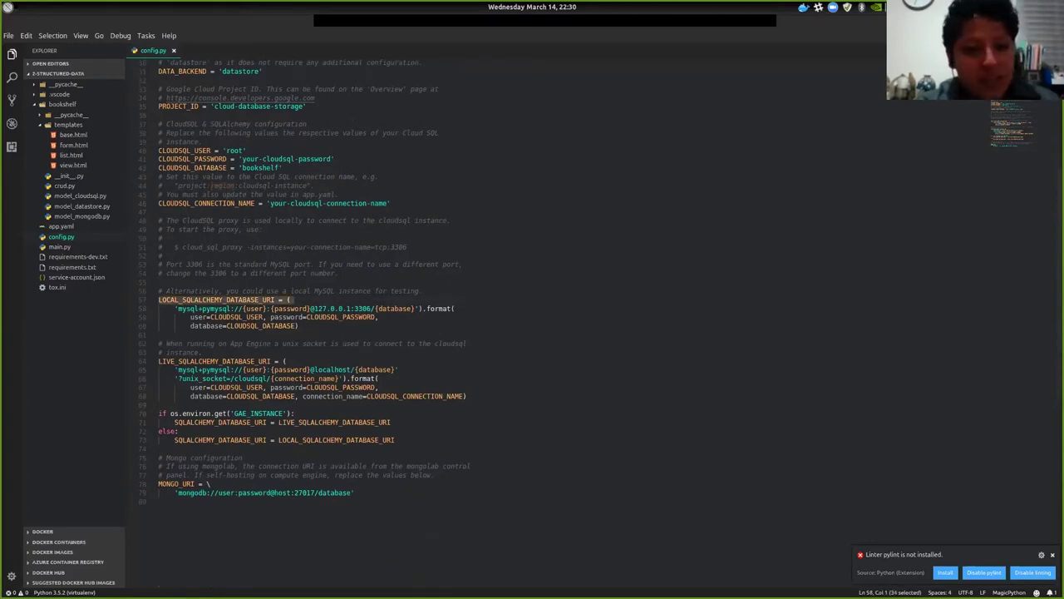
{"action": "left_click_drag", "start_coordinate": [299, 325], "coordinate": [159, 300]}
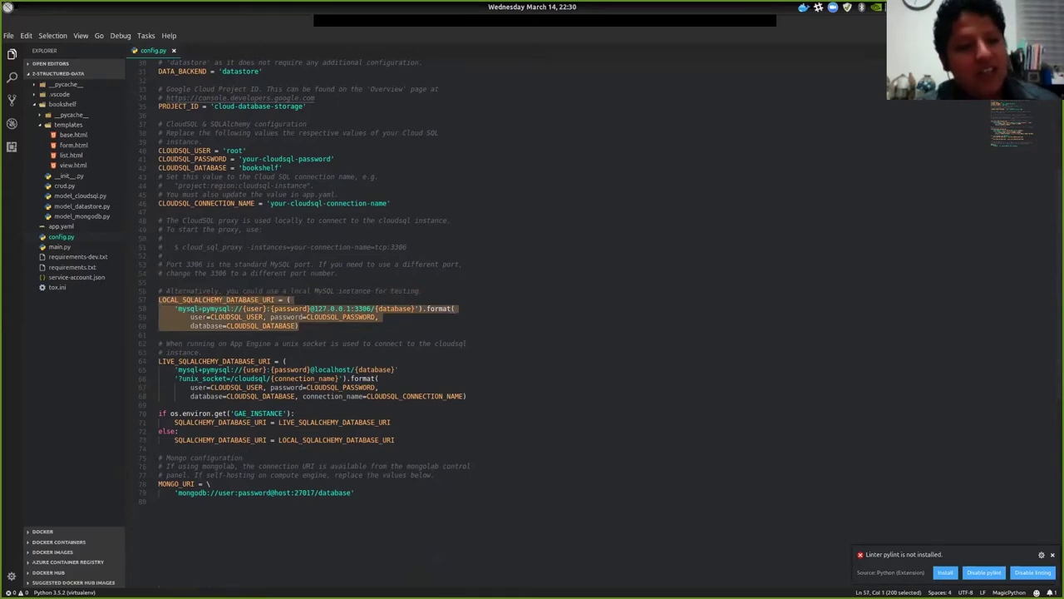
{"action": "left_click", "coordinate": [207, 300]}
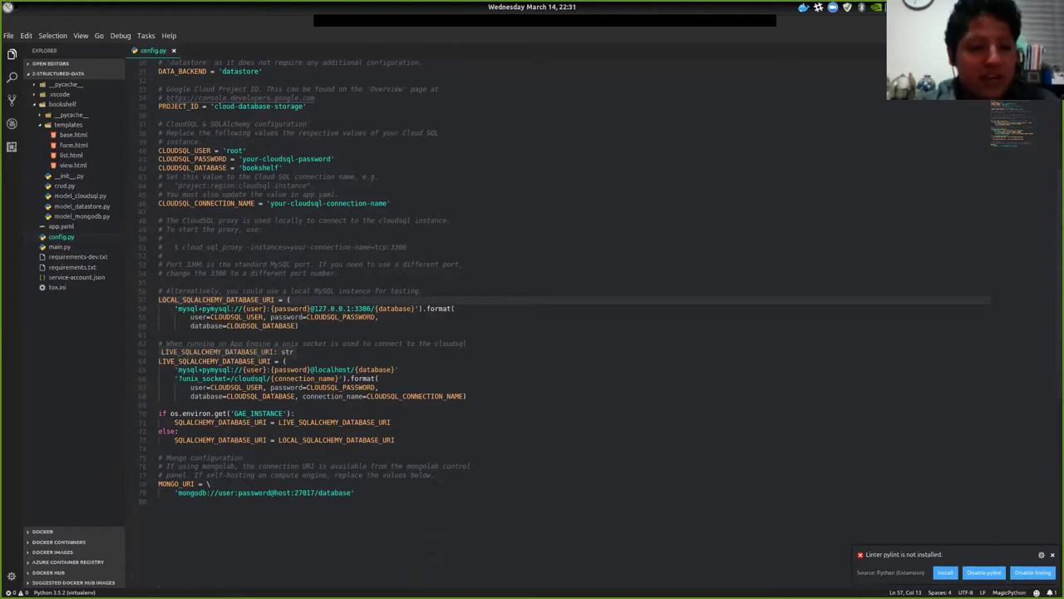
{"action": "left_click_drag", "start_coordinate": [158, 360], "coordinate": [468, 396]}
{"action": "left_click", "coordinate": [467, 405]}
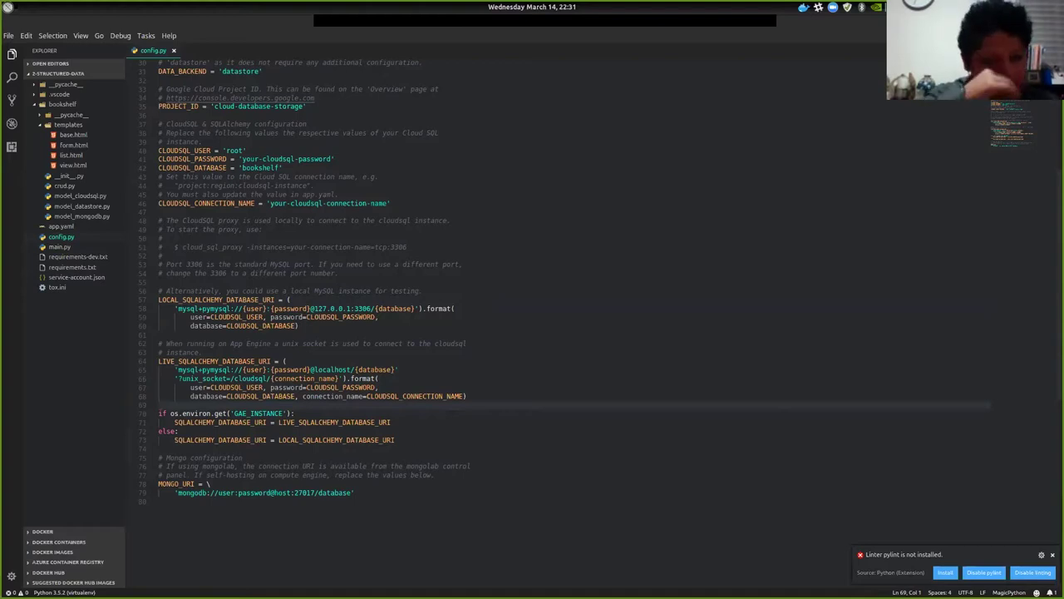
Examine the GAE_INSTANCE condition that chooses between the live and local SQLALCHEMY_DATABASE_URI values
{"action": "key", "text": "Down"}
{"action": "key", "text": "Down"}
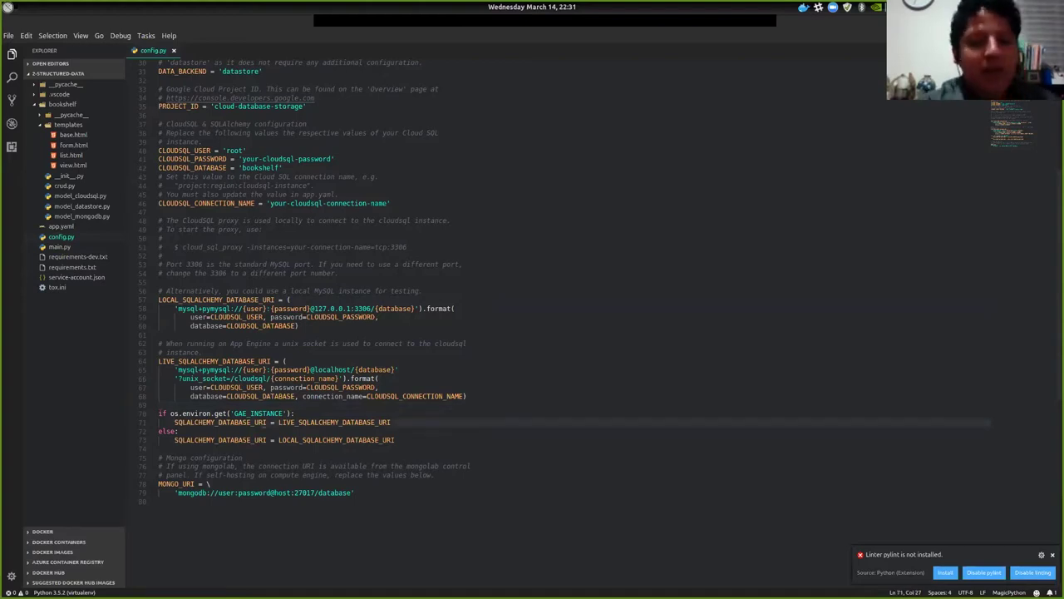
{"action": "key", "text": "shift+Down"}
{"action": "double_click", "coordinate": [259, 413]}
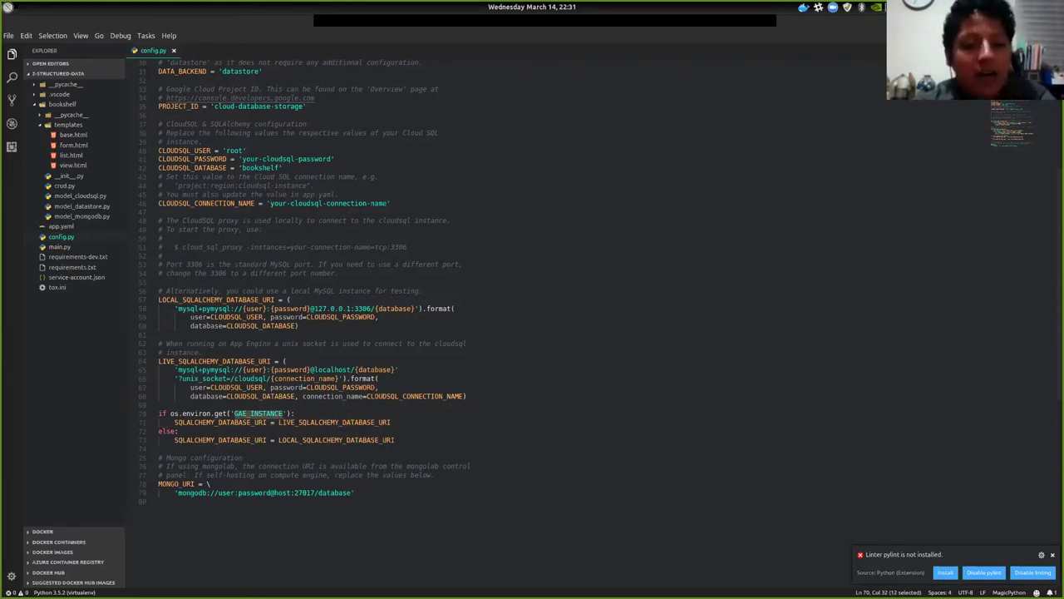
{"action": "left_click", "coordinate": [397, 441]}
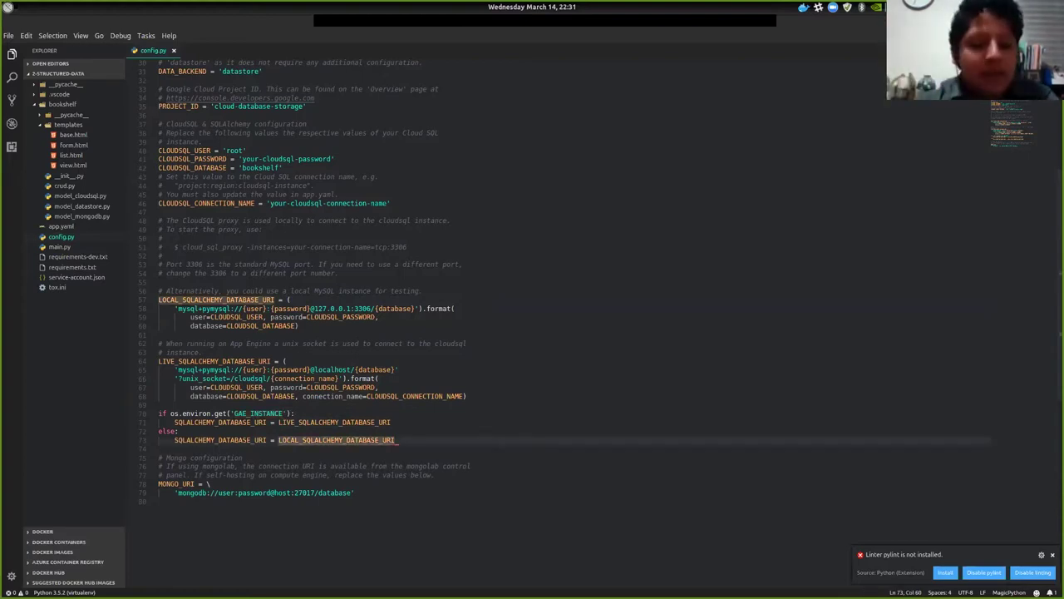
{"action": "double_click", "coordinate": [257, 413]}
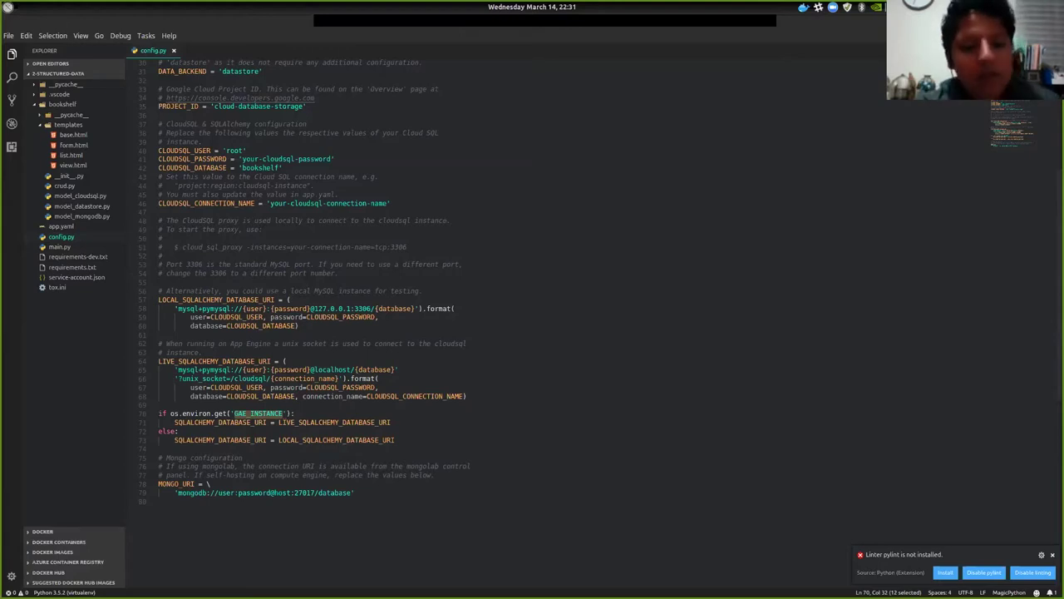
Highlight the MongoDB connection string assigned to MONGO_URI at the end of config.py
{"action": "triple_click", "coordinate": [265, 492]}
{"action": "left_click", "coordinate": [264, 492]}
{"action": "left_click", "coordinate": [160, 501]}
{"action": "triple_click", "coordinate": [356, 492]}
{"action": "left_click", "coordinate": [355, 492]}
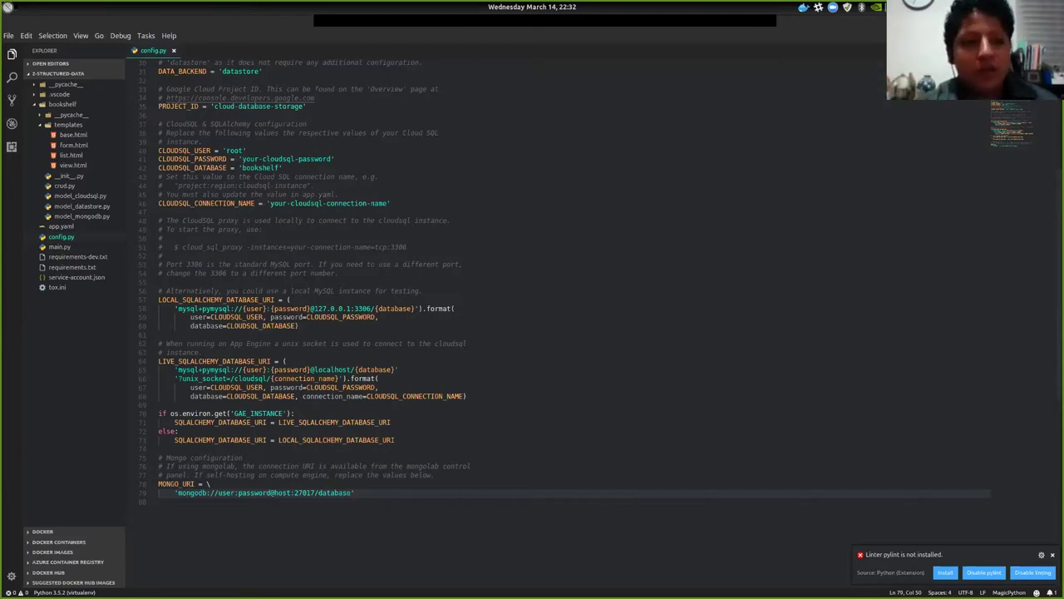
{"action": "left_click", "coordinate": [160, 501]}
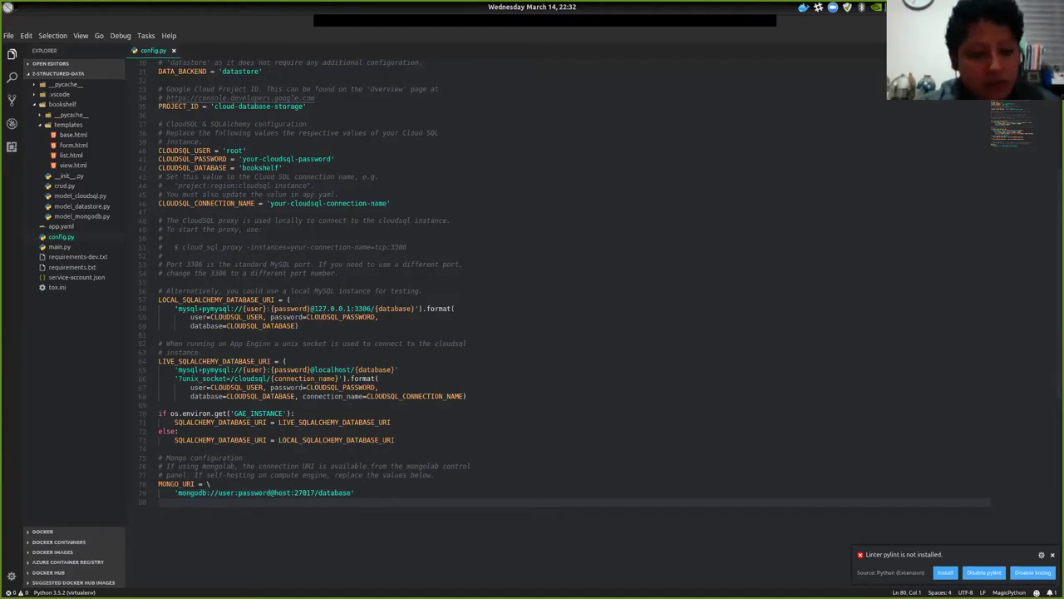
{"action": "key", "text": "shift+Up"}
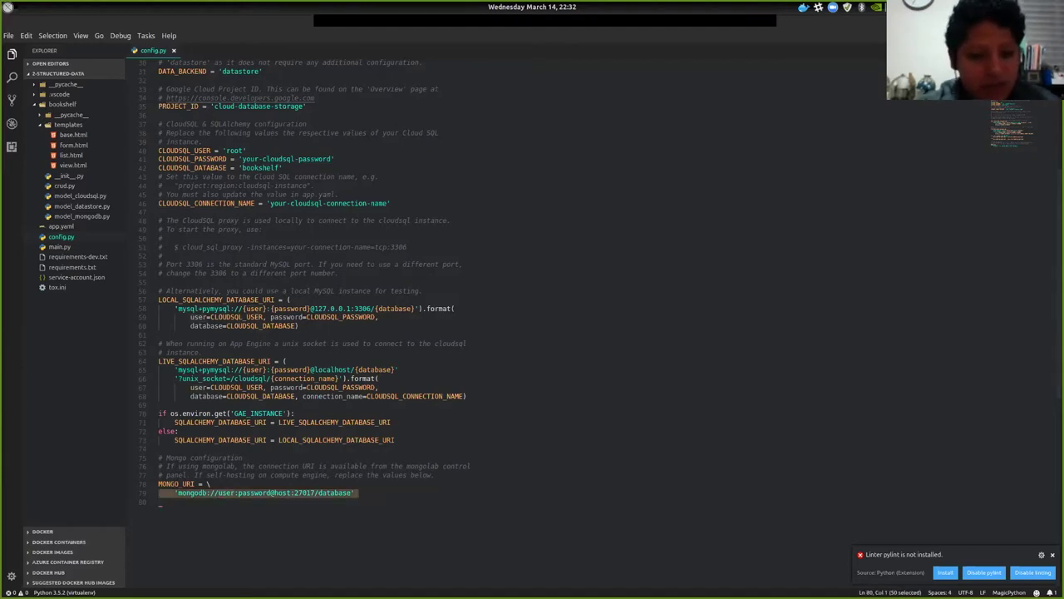
Point out the host, port 27017 and database parts of the MONGO_URI connection string
{"action": "double_click", "coordinate": [266, 492]}
{"action": "double_click", "coordinate": [291, 492]}
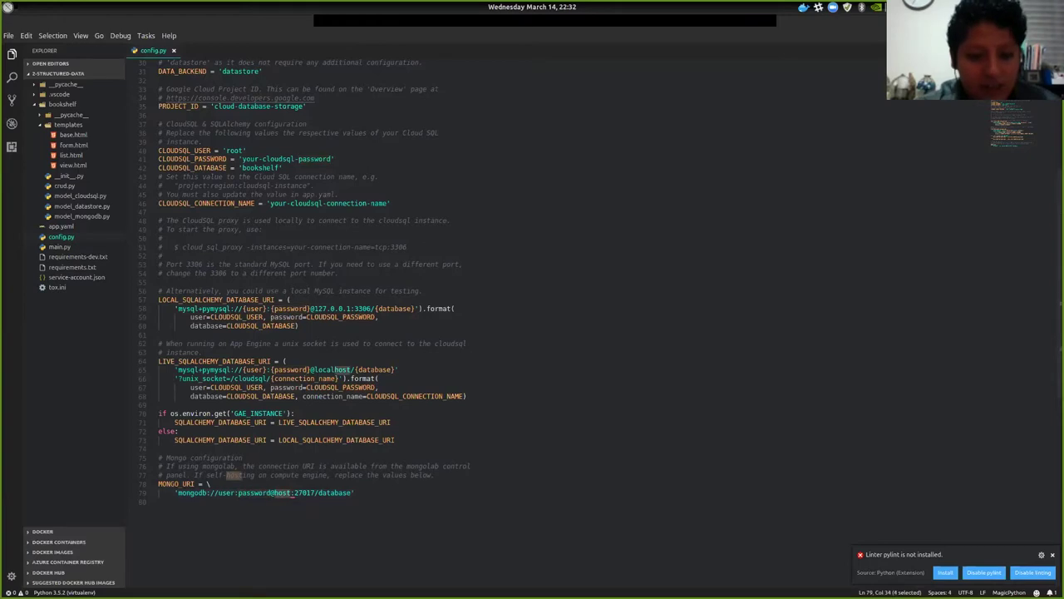
{"action": "double_click", "coordinate": [304, 492]}
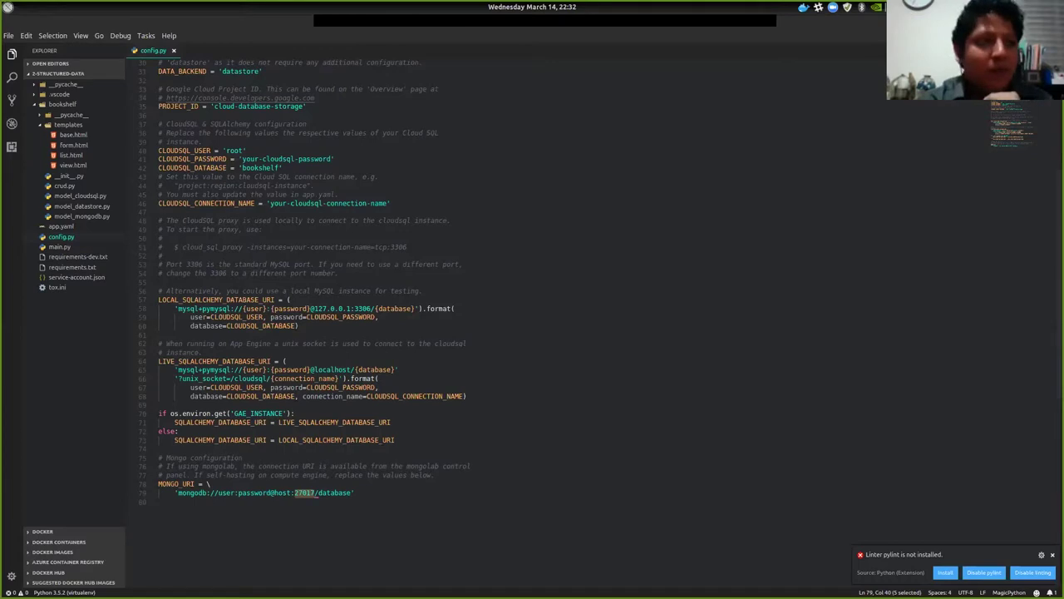
{"action": "double_click", "coordinate": [335, 492]}
{"action": "left_click", "coordinate": [435, 474]}
Highlight the DATA_BACKEND setting and its 'datastore' value in config.py
{"action": "scroll", "coordinate": [436, 475], "scroll_direction": "up", "scroll_amount": 10}
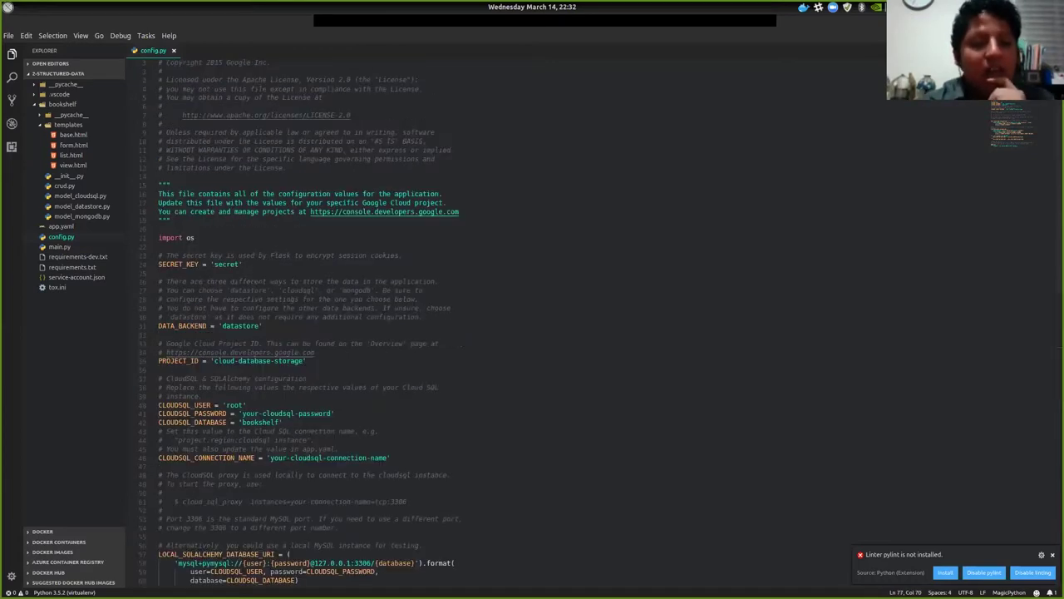
{"action": "triple_click", "coordinate": [206, 326]}
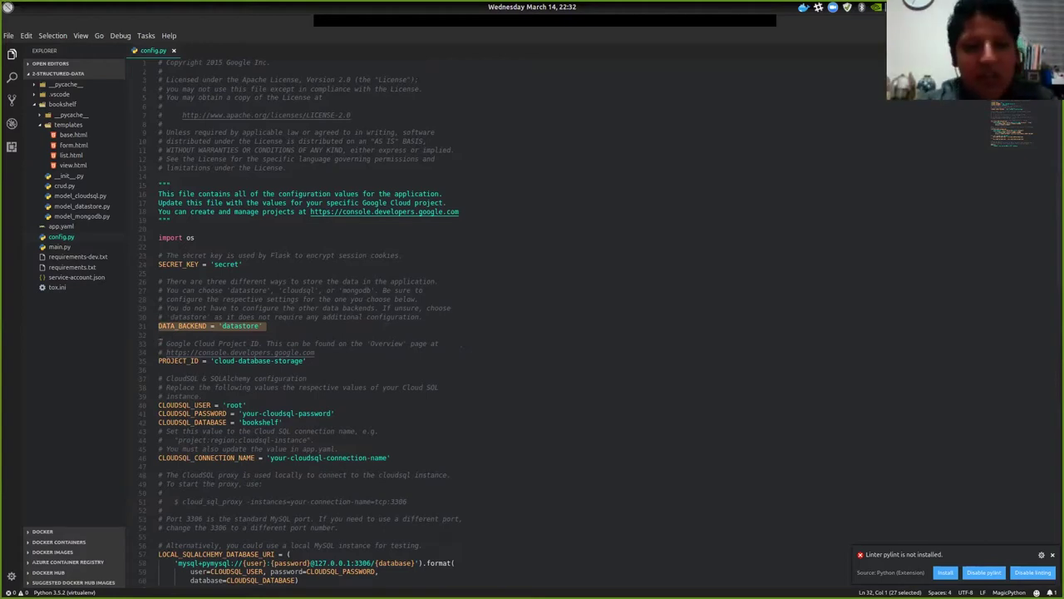
{"action": "double_click", "coordinate": [241, 325]}
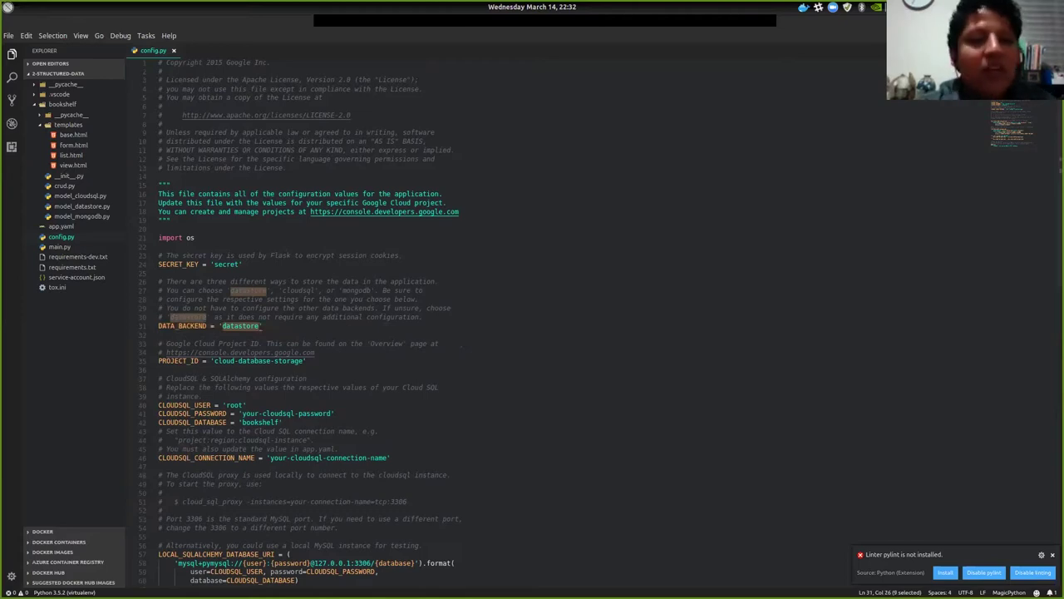
{"action": "left_click", "coordinate": [283, 316]}
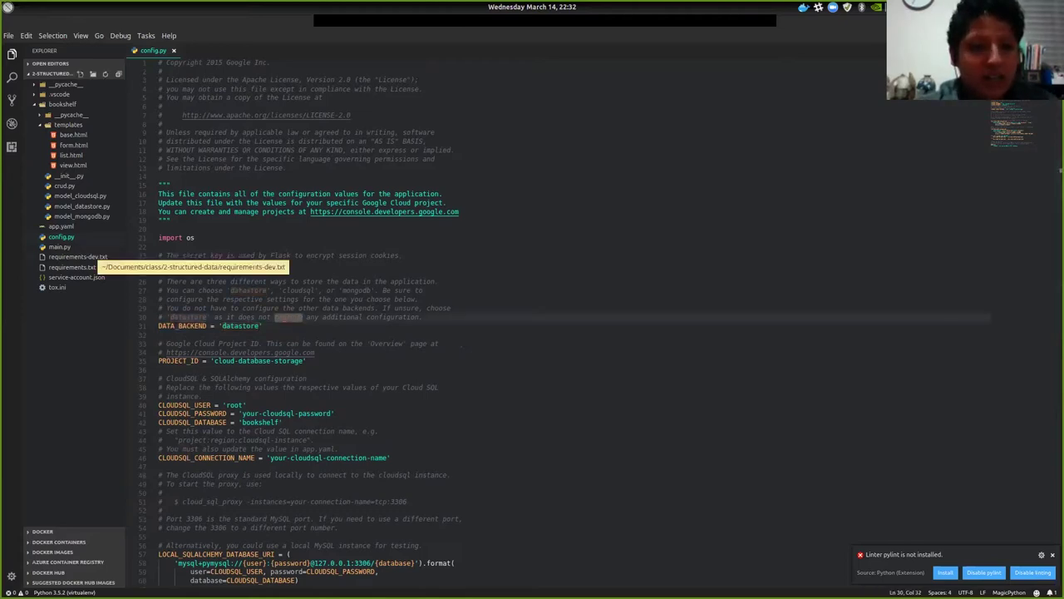
Open main.py and dismiss the pylint linter notification
{"action": "left_click", "coordinate": [59, 247]}
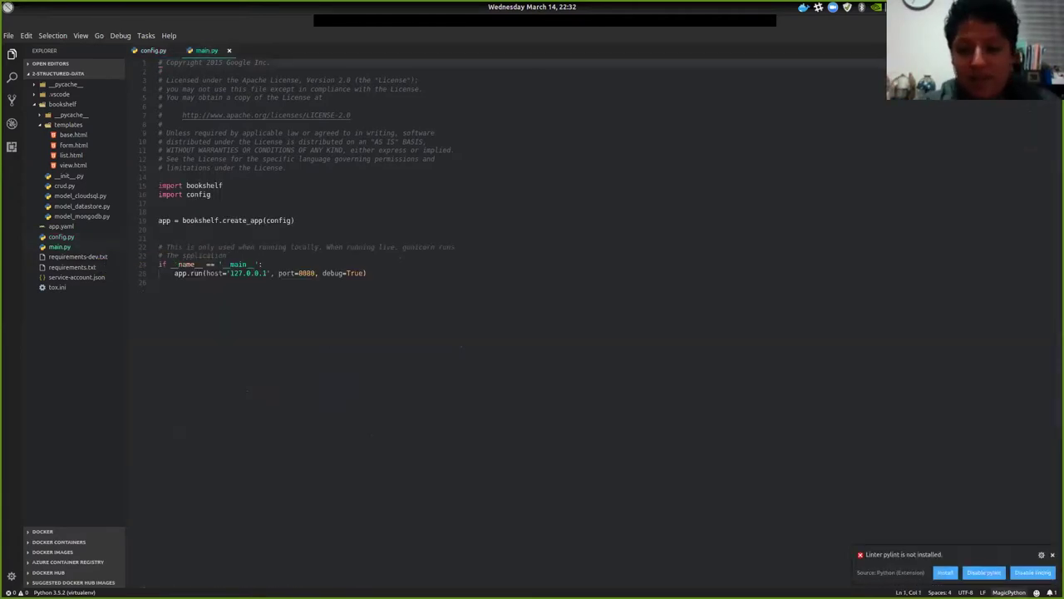
{"action": "left_click", "coordinate": [1032, 572]}
{"action": "left_click", "coordinate": [160, 283]}
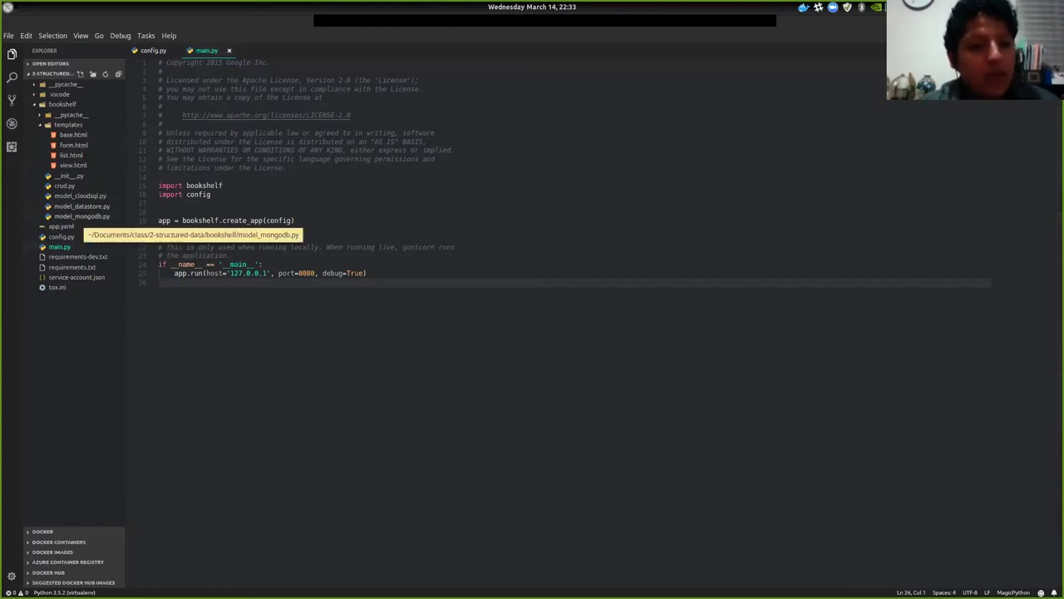
Open crud.py and __init__.py from the bookshelf folder and bring the create_app function into view
{"action": "double_click", "coordinate": [64, 186]}
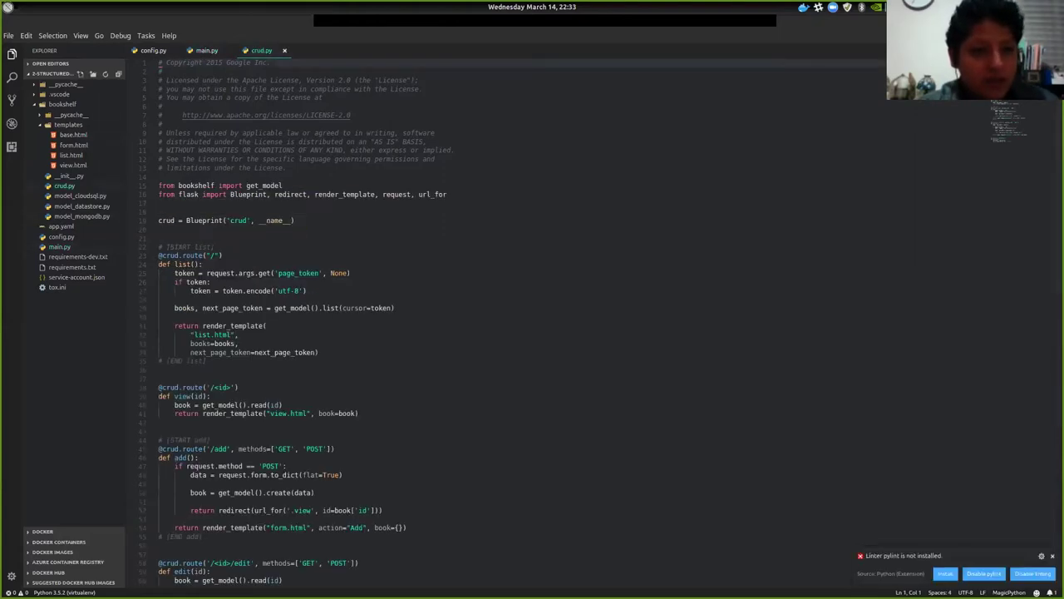
{"action": "double_click", "coordinate": [68, 176]}
{"action": "left_click", "coordinate": [263, 202]}
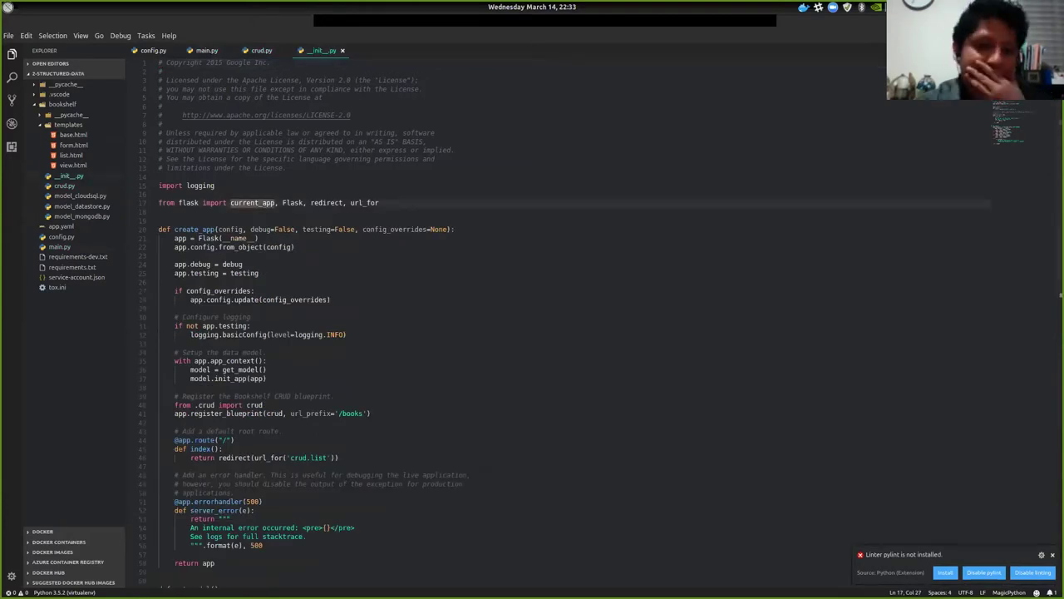
{"action": "scroll", "coordinate": [563, 323], "scroll_direction": "down", "scroll_amount": 2}
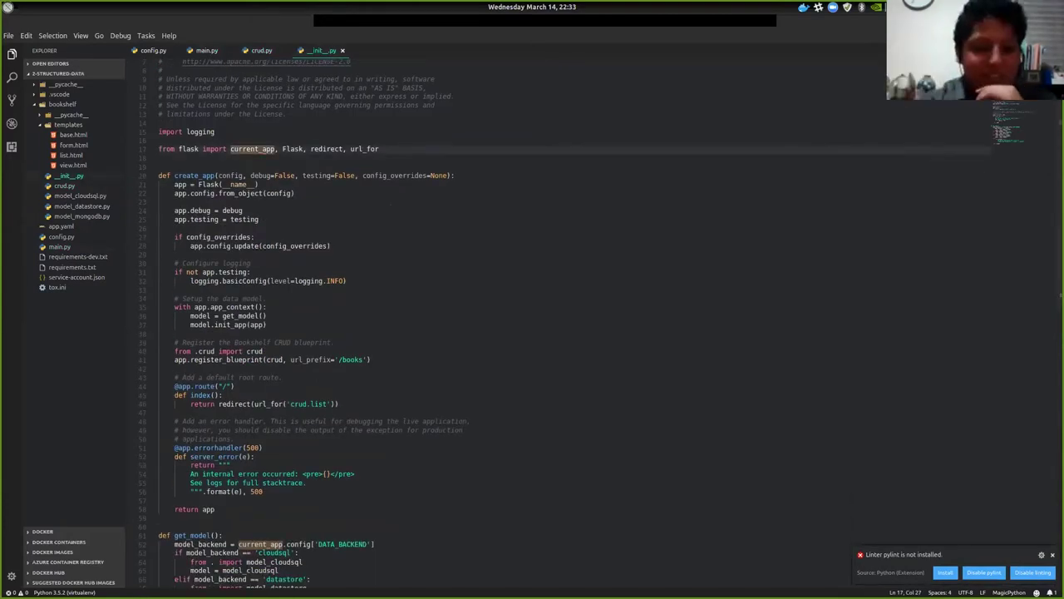
{"action": "scroll", "coordinate": [564, 323], "scroll_direction": "down", "scroll_amount": 1}
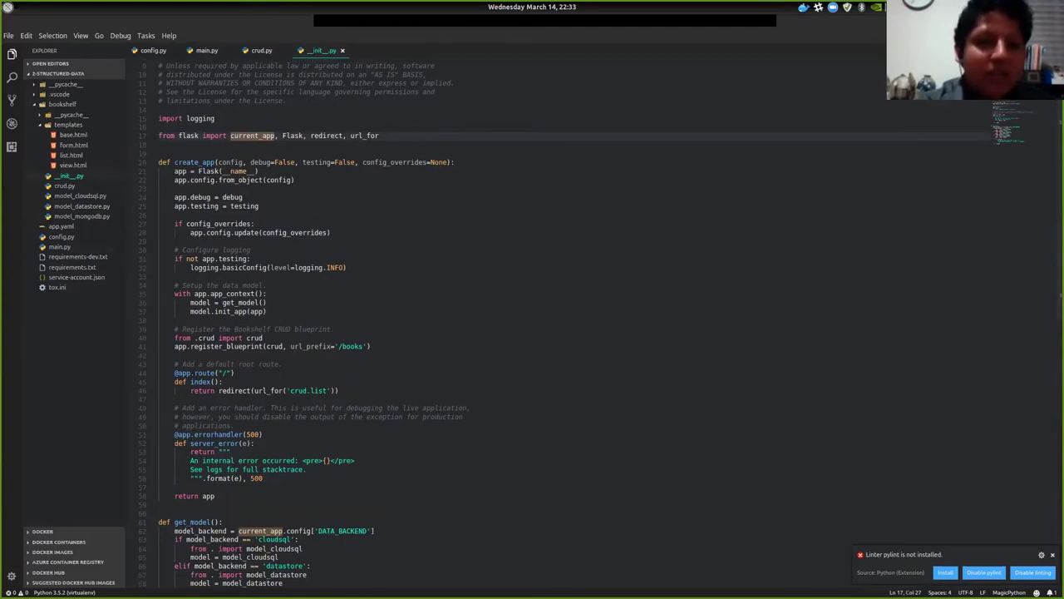
Point out the config loading, app.debug and app.testing lines in the create_app function
{"action": "left_click", "coordinate": [190, 179]}
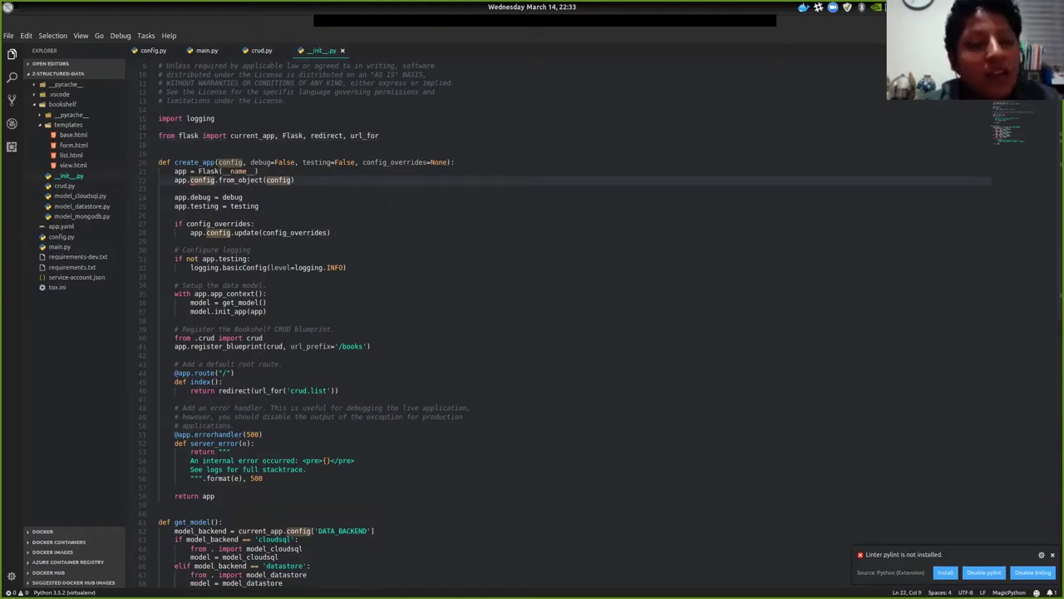
{"action": "triple_click", "coordinate": [249, 197]}
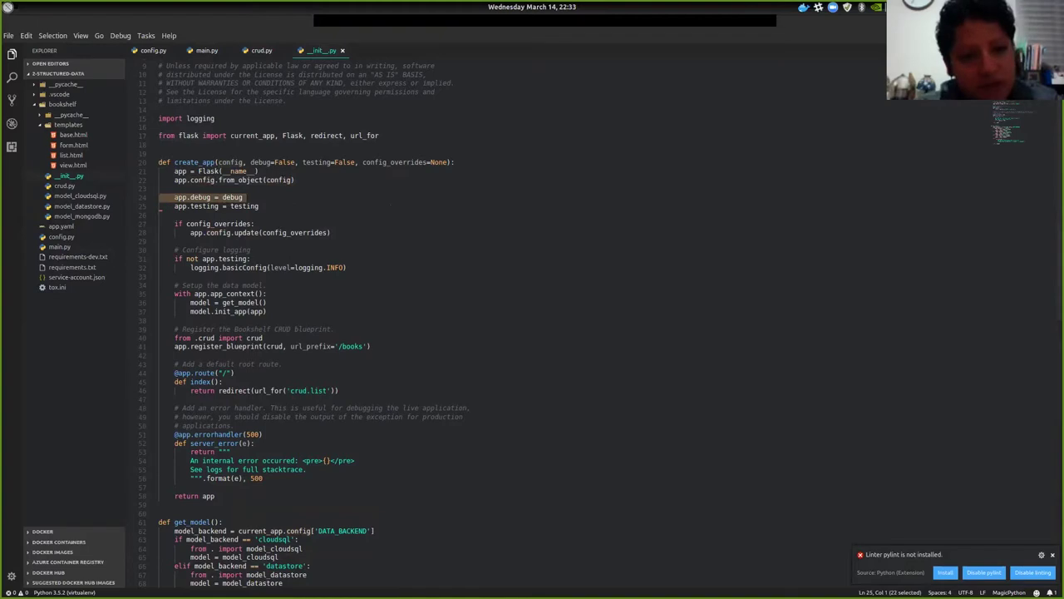
{"action": "key", "text": "End"}
{"action": "key", "text": "ctrl+l"}
Highlight the config_overrides condition and its app.config.update call in create_app
{"action": "mouse_move", "coordinate": [310, 266]}
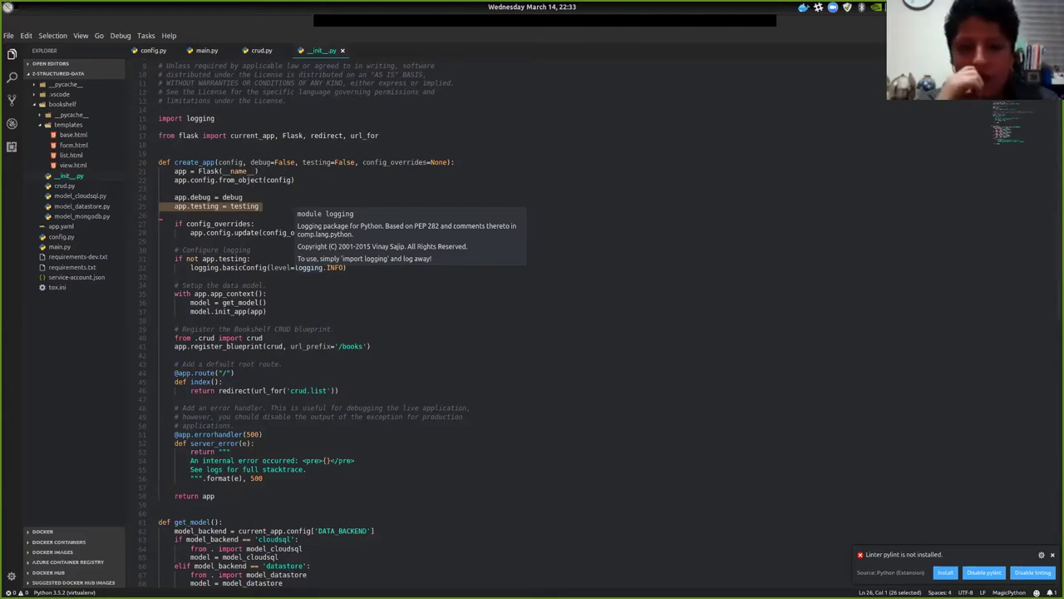
{"action": "left_click", "coordinate": [251, 249]}
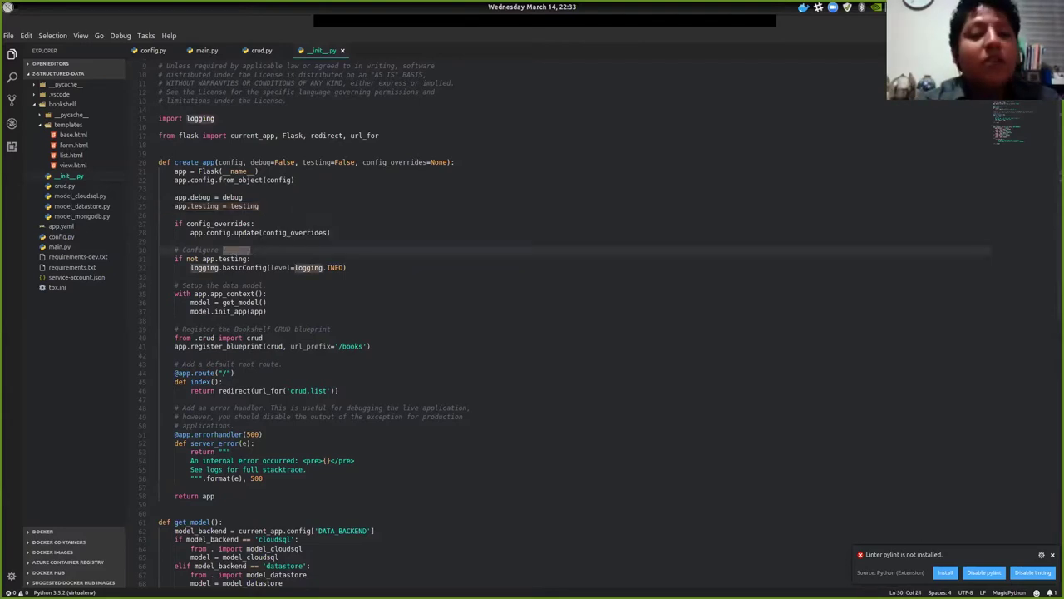
{"action": "triple_click", "coordinate": [295, 233]}
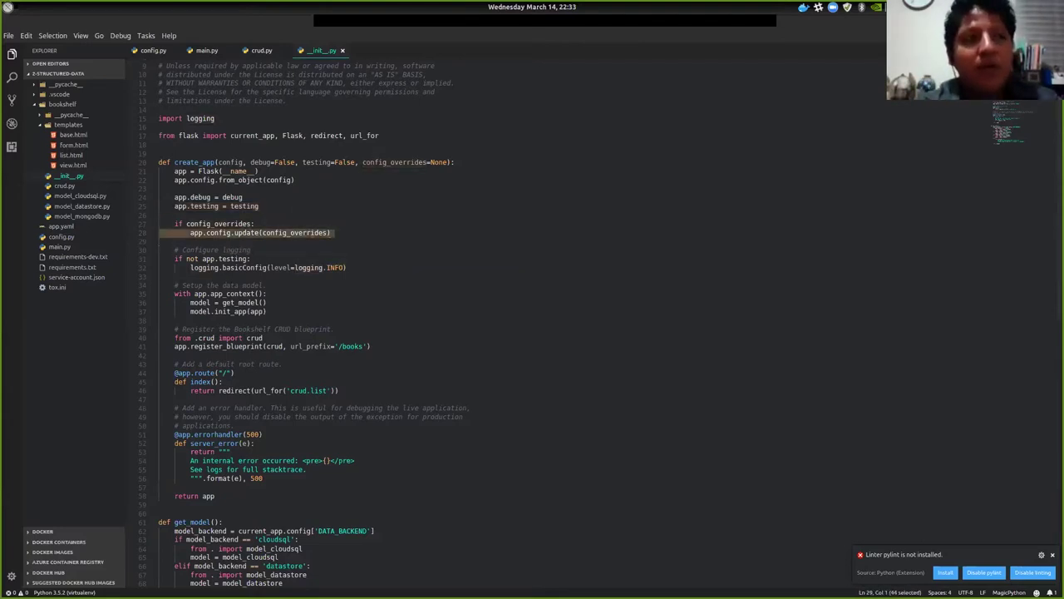
{"action": "left_click", "coordinate": [258, 224]}
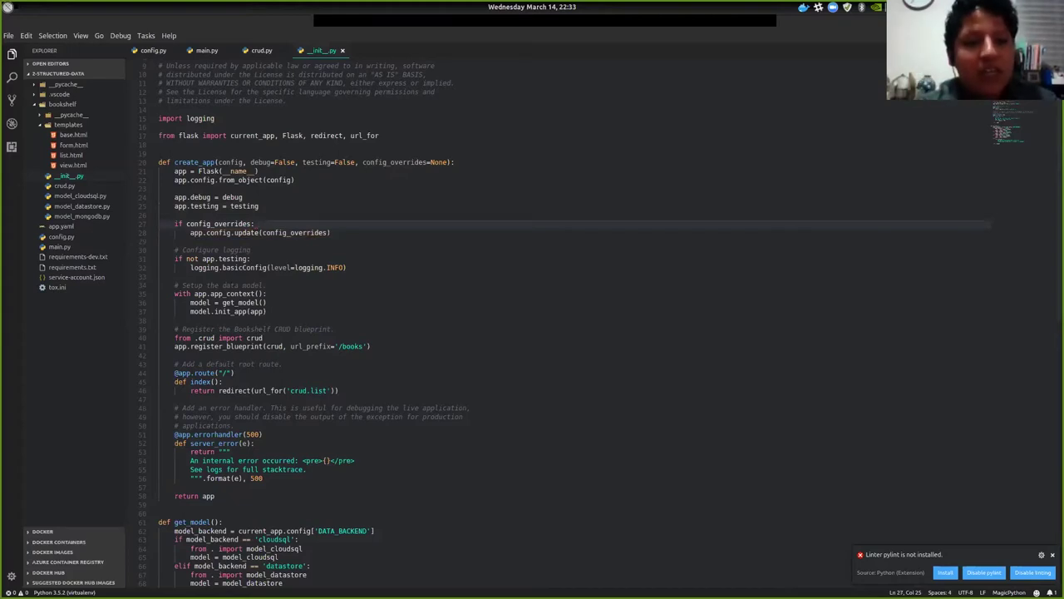
{"action": "triple_click", "coordinate": [295, 232]}
Point out the logging.basicConfig call with level INFO under the app.testing condition
{"action": "left_click", "coordinate": [251, 258]}
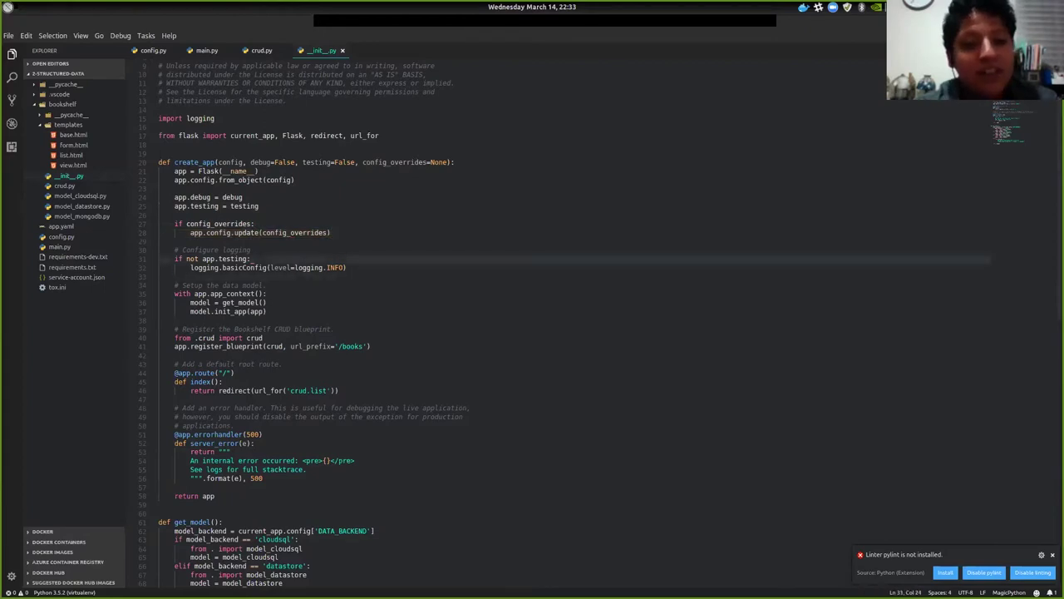
{"action": "left_click", "coordinate": [160, 277]}
{"action": "double_click", "coordinate": [317, 268]}
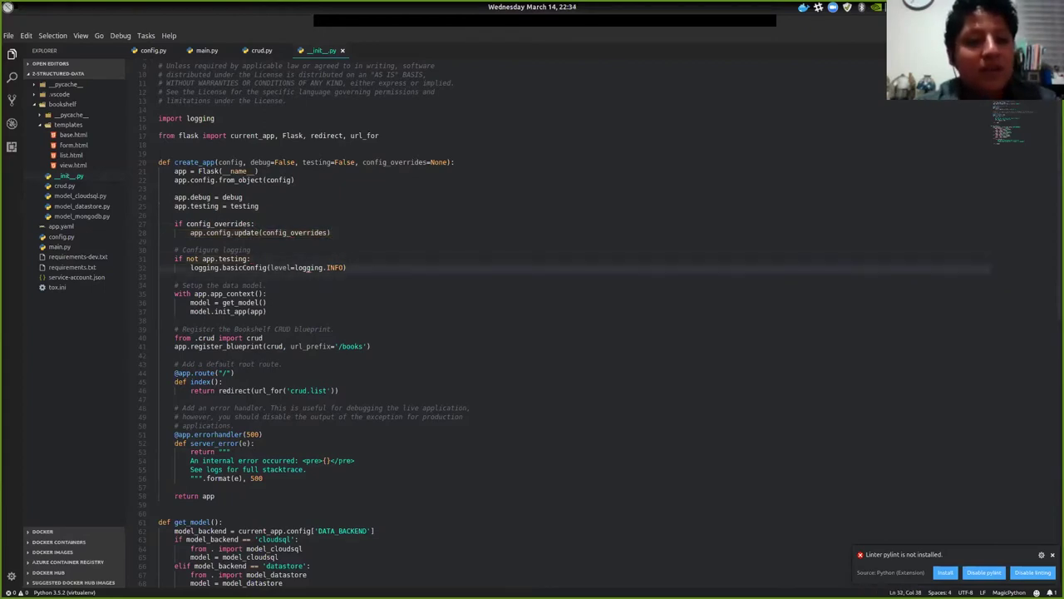
{"action": "left_click", "coordinate": [347, 267]}
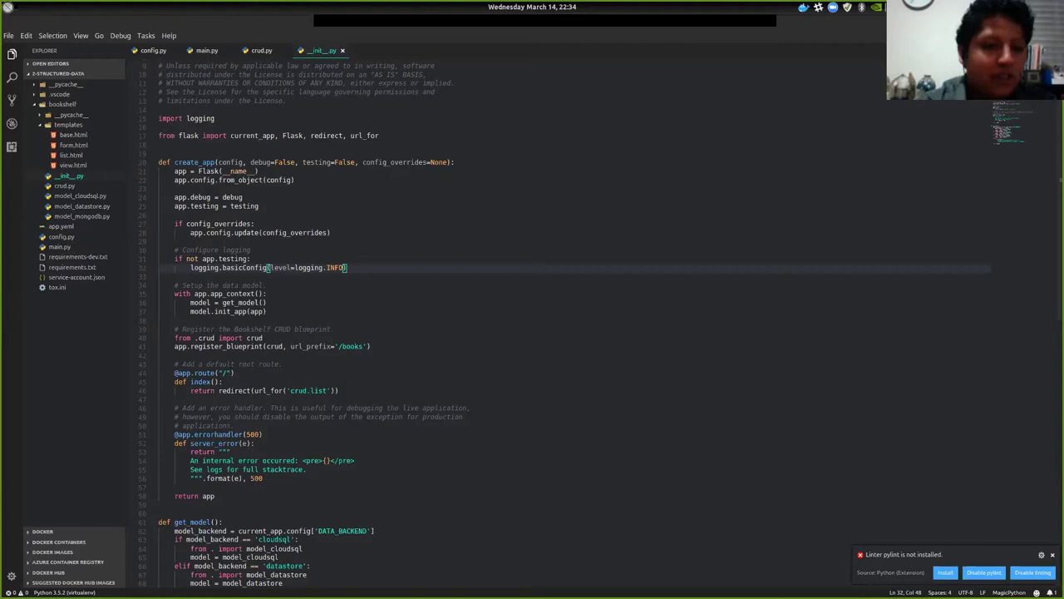
Point out the data model setup in the app context and highlight the import for the Bookshelf CRUD blueprint
{"action": "triple_click", "coordinate": [233, 293]}
{"action": "key", "text": "End"}
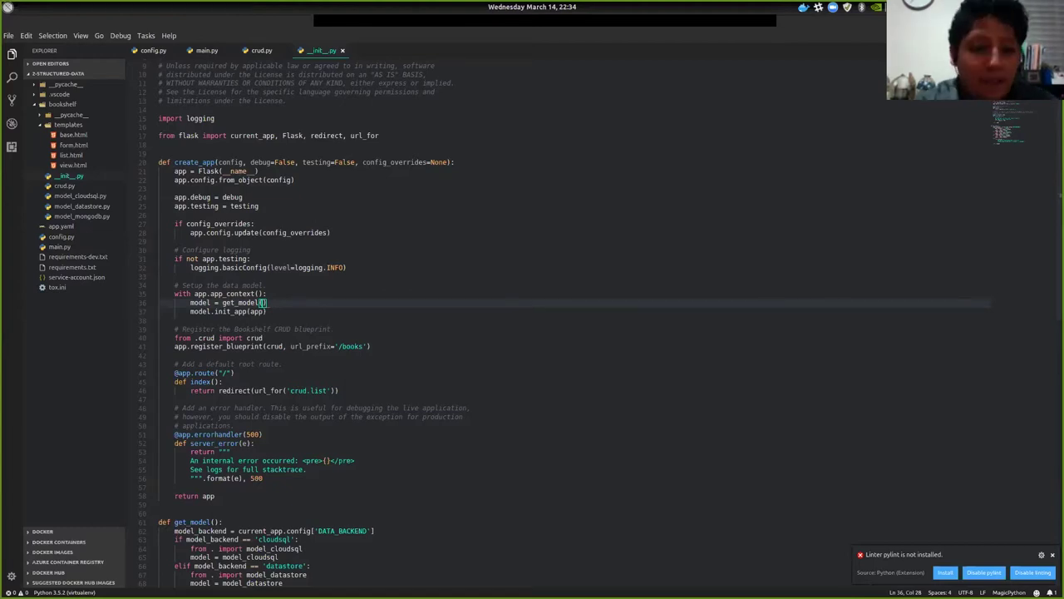
{"action": "scroll", "coordinate": [565, 323], "scroll_direction": "down", "scroll_amount": 1}
{"action": "double_click", "coordinate": [270, 296]}
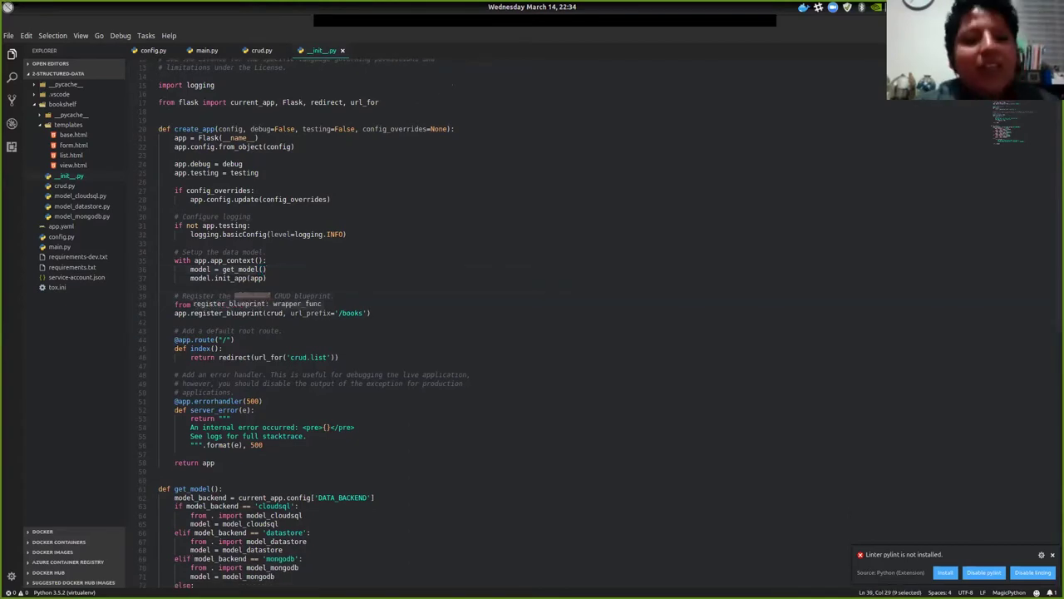
{"action": "triple_click", "coordinate": [200, 304]}
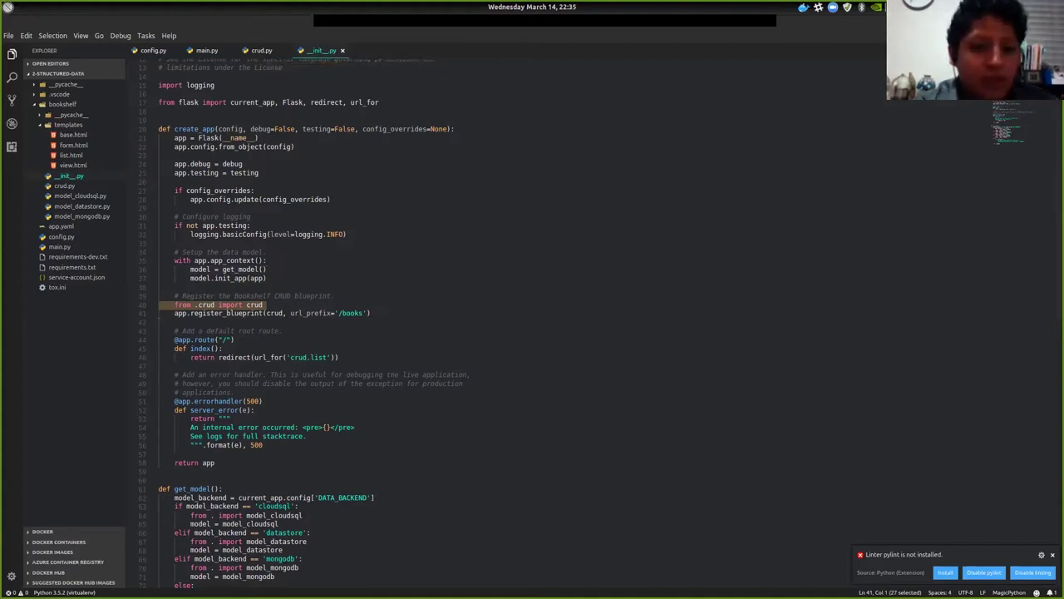
Point out the default root route's index function and its redirect to crud.list
{"action": "scroll", "coordinate": [453, 84], "scroll_direction": "down", "scroll_amount": 2}
{"action": "triple_click", "coordinate": [223, 284]}
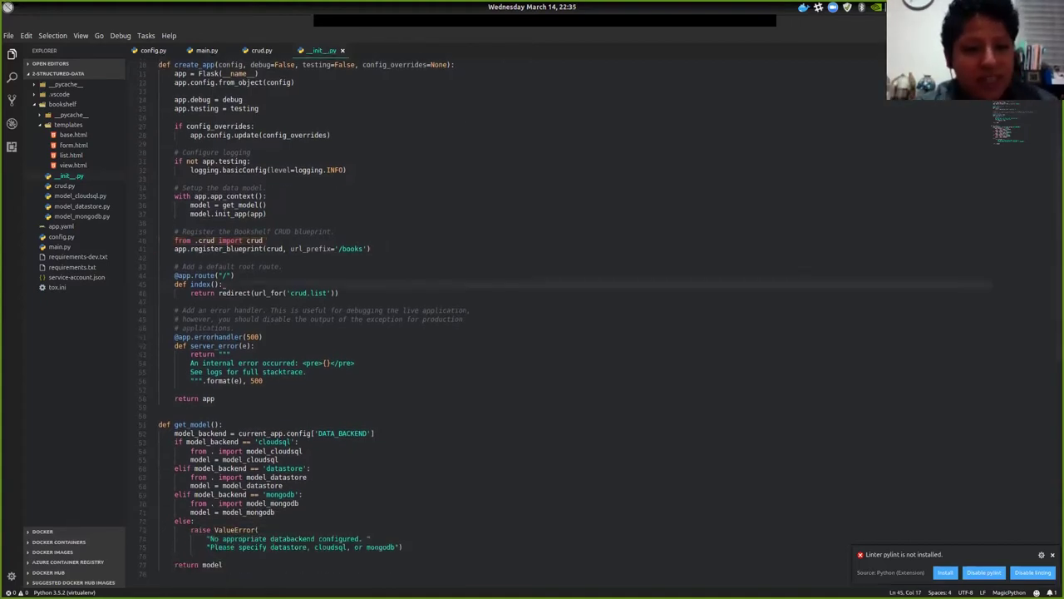
{"action": "left_click", "coordinate": [340, 293]}
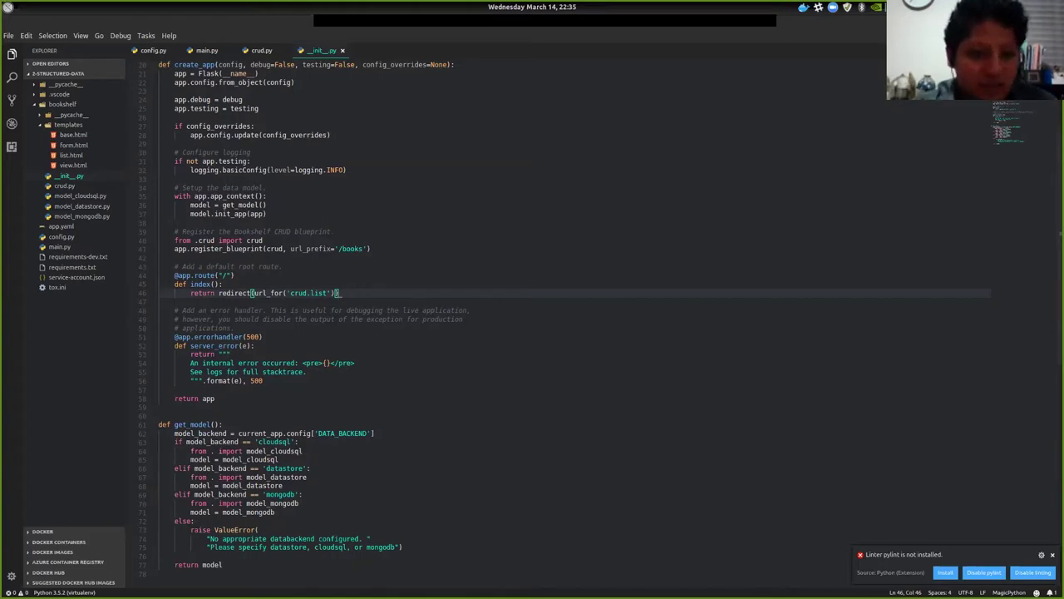
Point out the 500 error handler and the stack trace text in its server_error message
{"action": "double_click", "coordinate": [873, 553]}
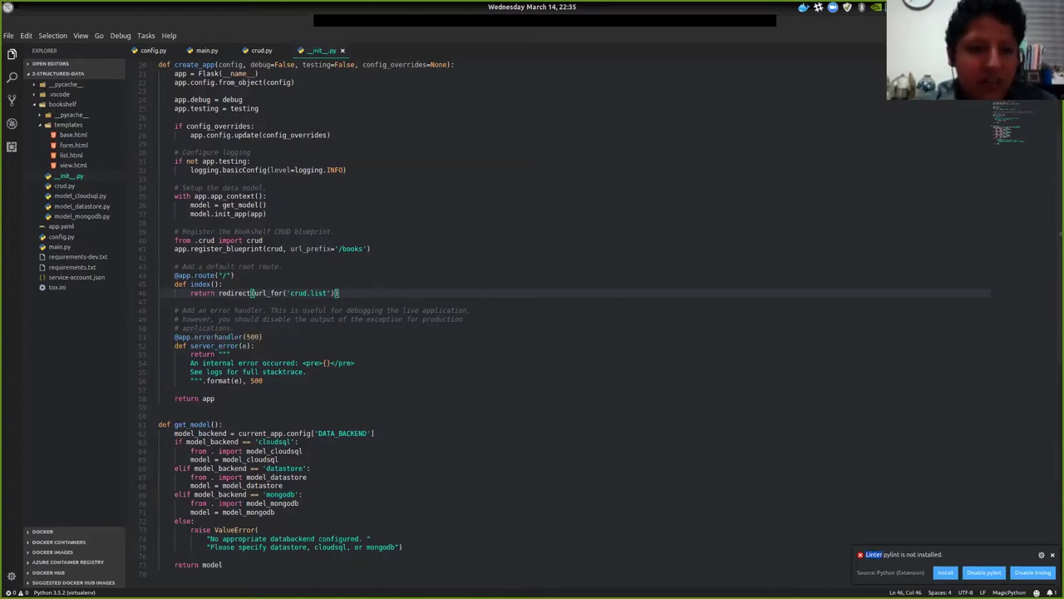
{"action": "double_click", "coordinate": [218, 336]}
{"action": "double_click", "coordinate": [217, 371]}
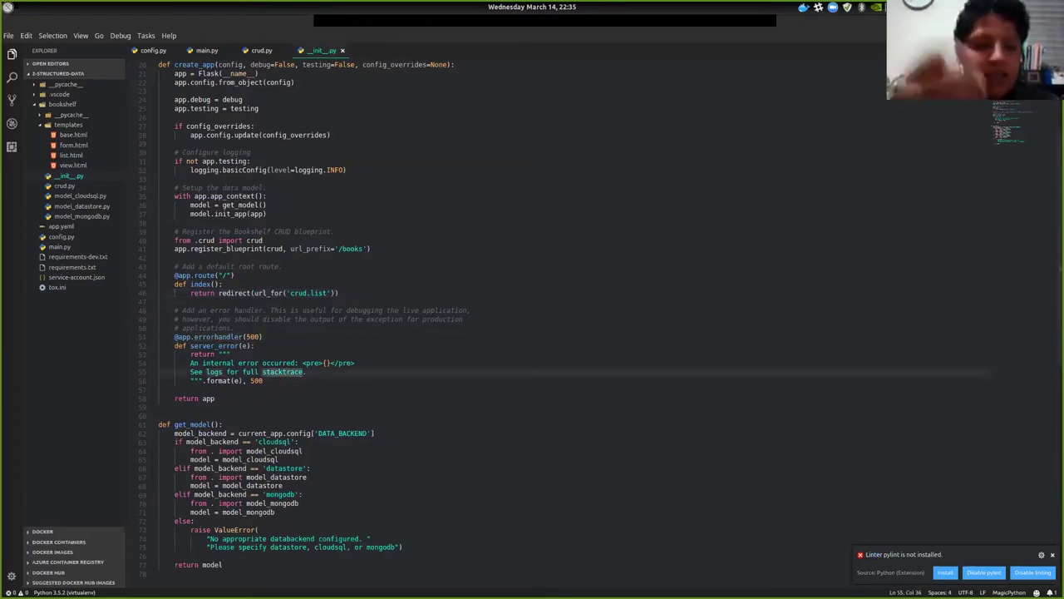
Highlight the model_backend line in get_model that reads DATA_BACKEND from the app configuration
{"action": "scroll", "coordinate": [565, 316], "scroll_direction": "down", "scroll_amount": 5}
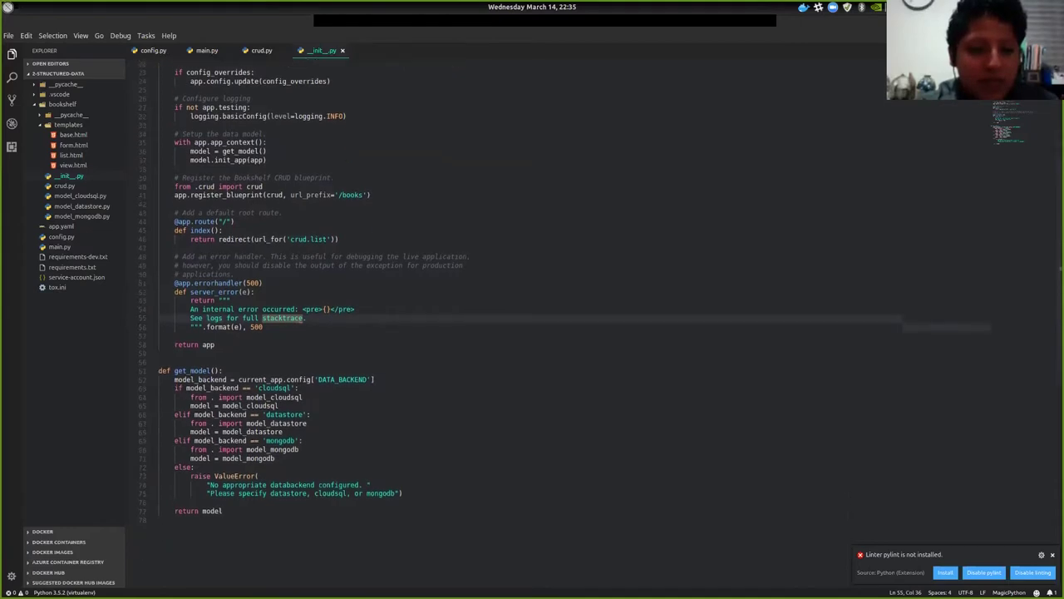
{"action": "left_click_drag", "start_coordinate": [160, 264], "coordinate": [161, 275]}
{"action": "triple_click", "coordinate": [200, 282]}
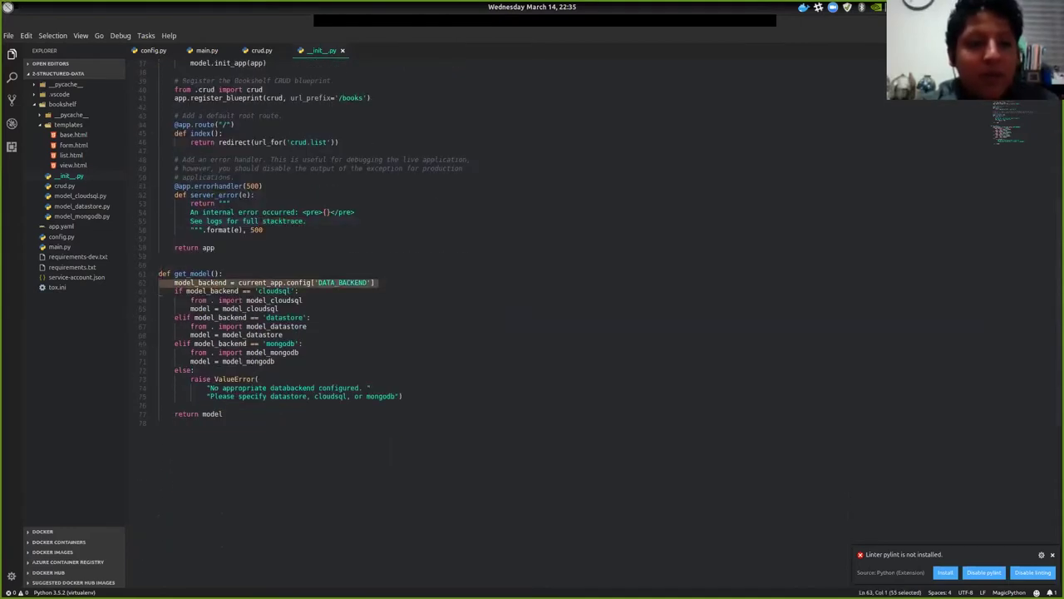
{"action": "left_click", "coordinate": [342, 282]}
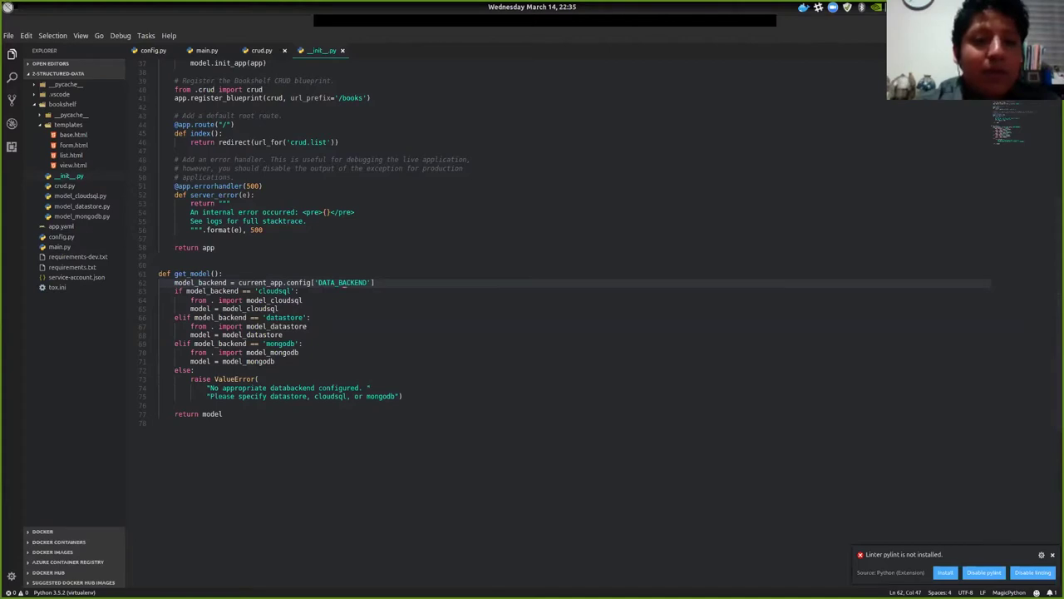
Bring up crud.py and highlight its flask import line and the crud Blueprint definition
{"action": "left_click", "coordinate": [261, 50]}
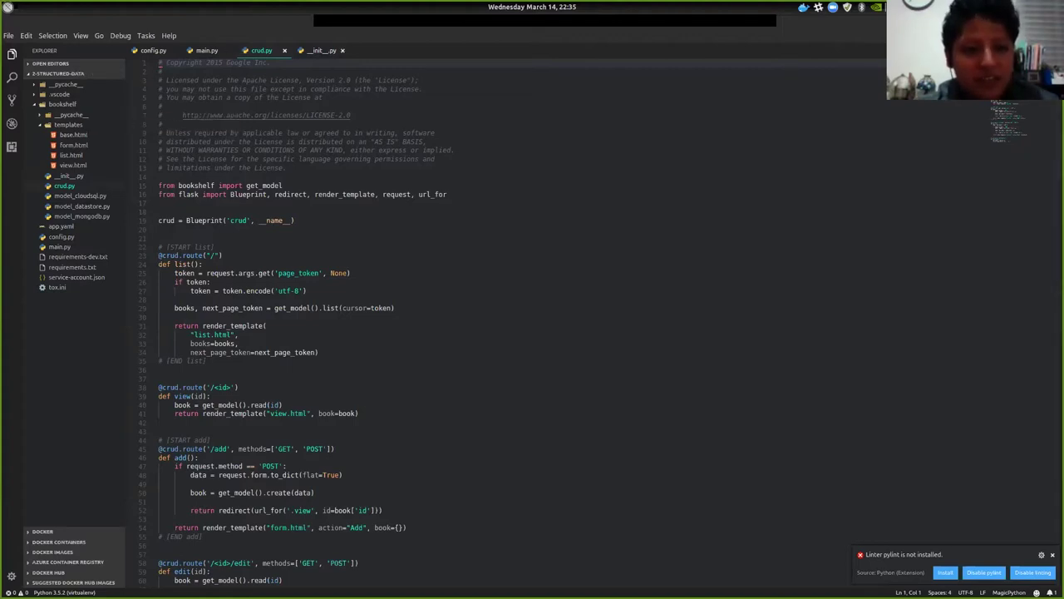
{"action": "left_click", "coordinate": [321, 50]}
{"action": "key", "text": "ctrl+Tab"}
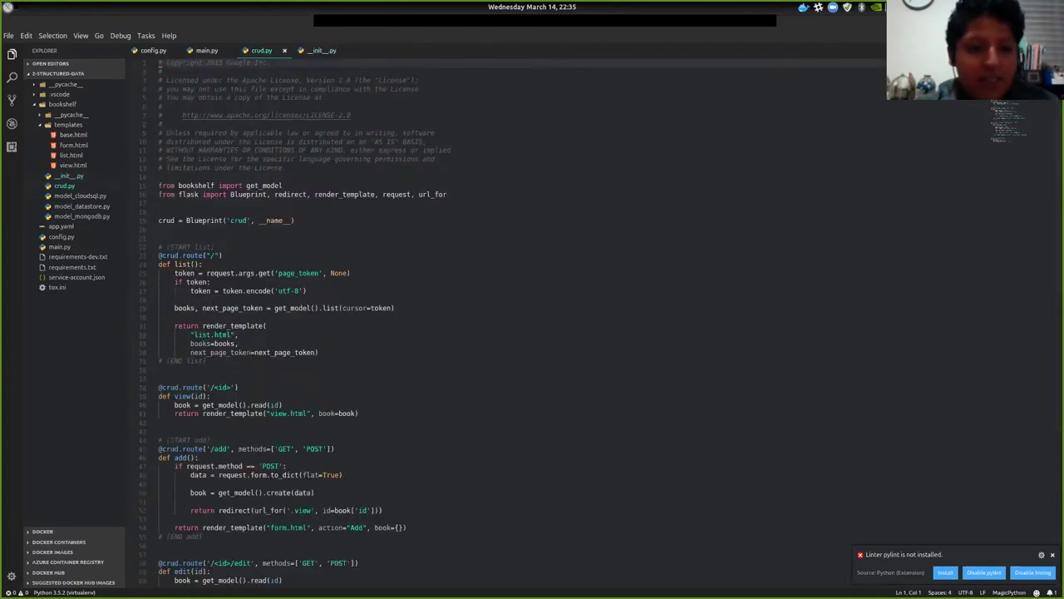
{"action": "triple_click", "coordinate": [290, 194]}
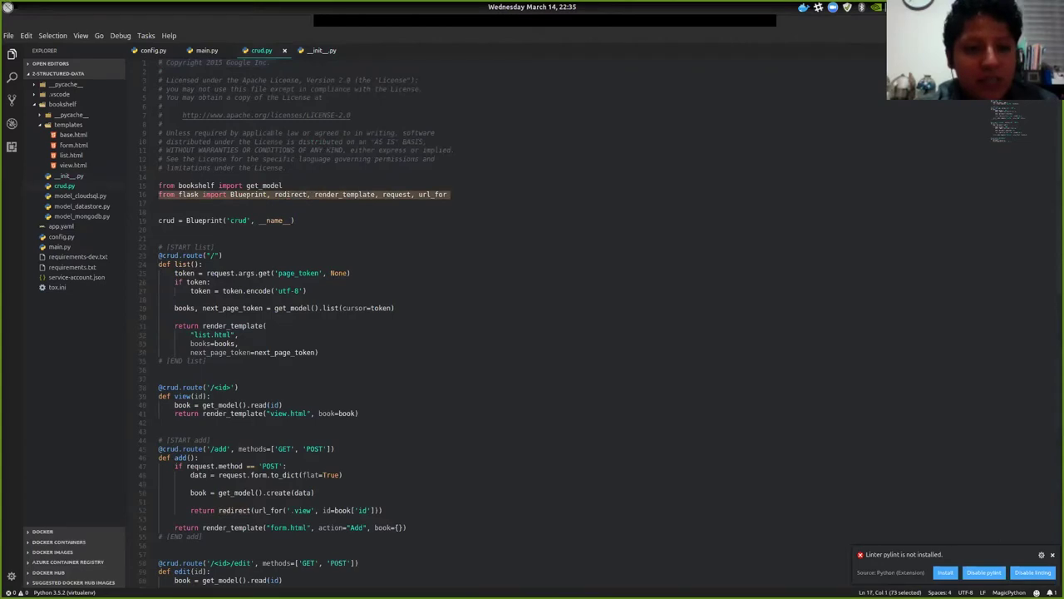
{"action": "left_click", "coordinate": [295, 220]}
{"action": "key", "text": "shift+Home"}
{"action": "key", "text": "Up"}
{"action": "scroll", "coordinate": [591, 322], "scroll_direction": "down", "scroll_amount": 4}
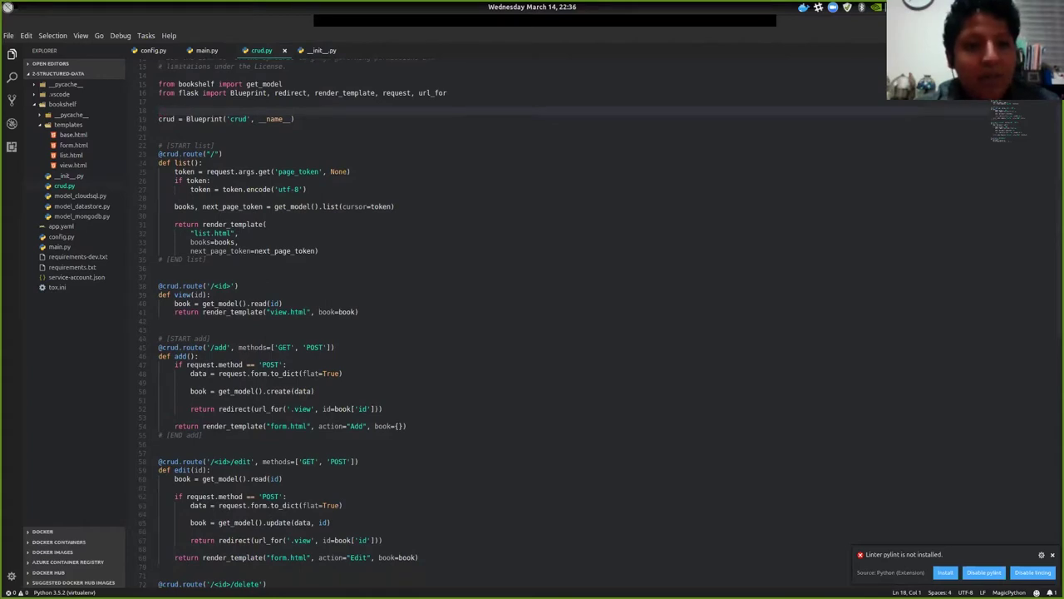
Point out the page_token line in crud.py's list function, then the token, books and next_page_token names in the get_model().list call
{"action": "triple_click", "coordinate": [222, 171]}
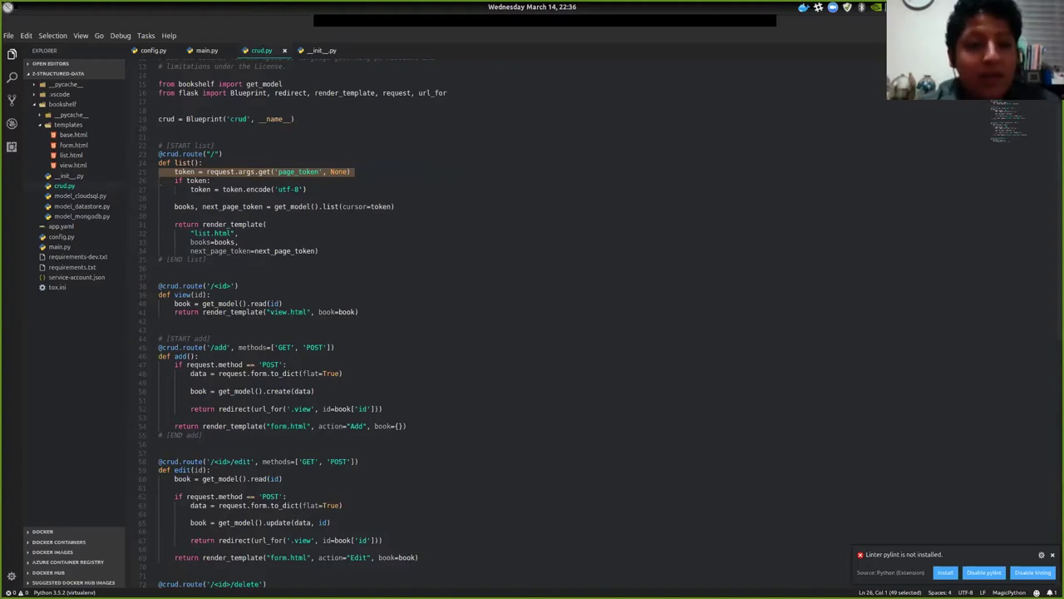
{"action": "left_click", "coordinate": [372, 207]}
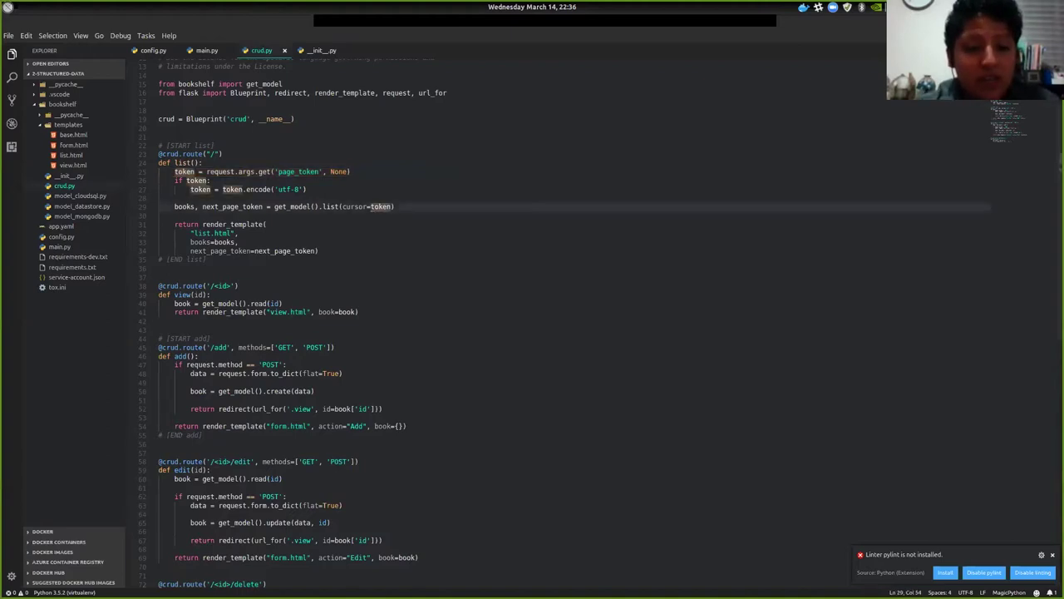
{"action": "left_click", "coordinate": [381, 207]}
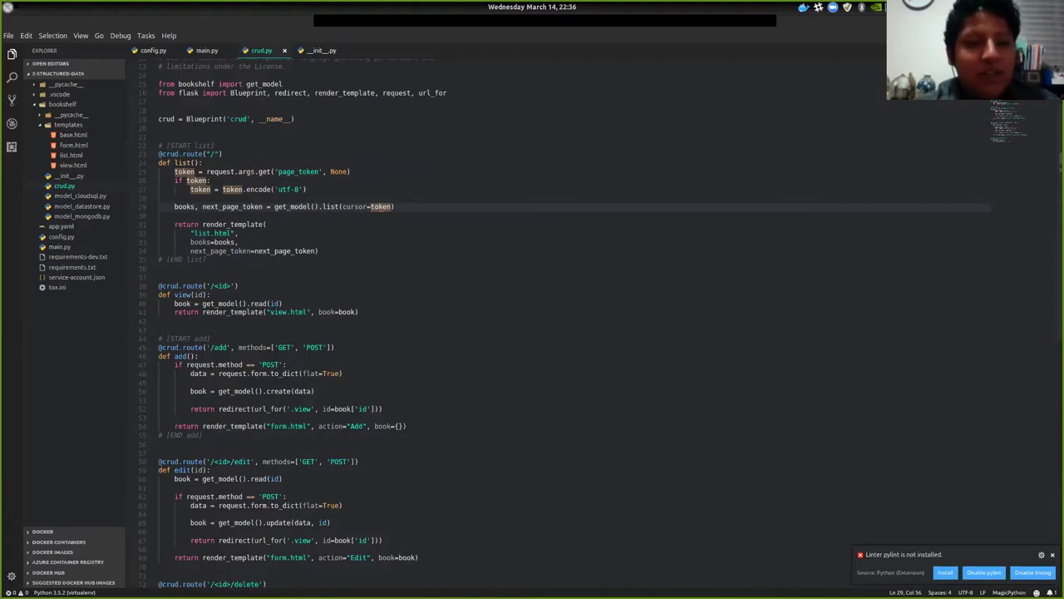
{"action": "double_click", "coordinate": [185, 206]}
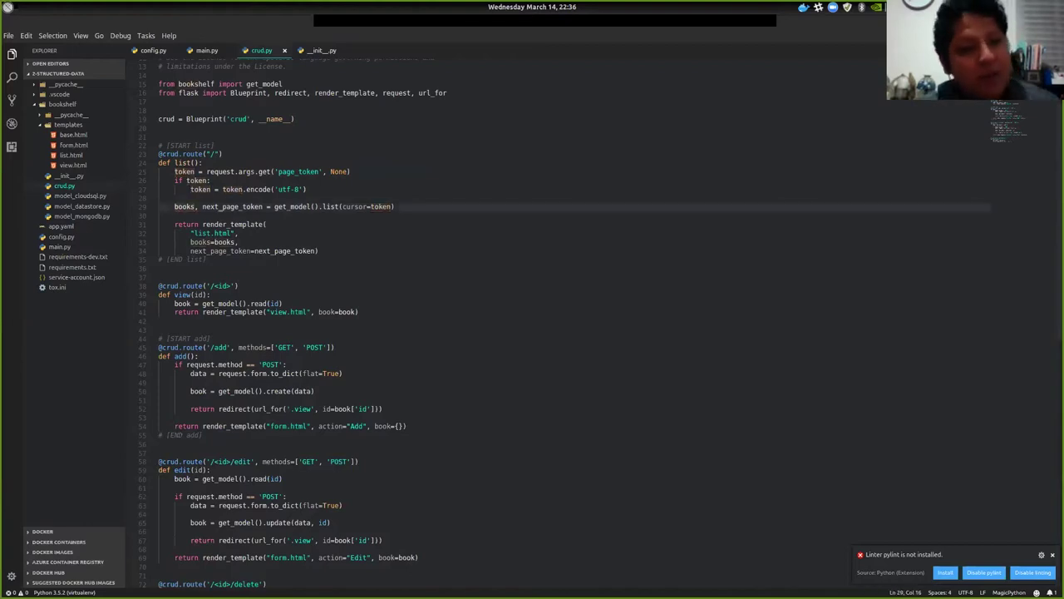
{"action": "double_click", "coordinate": [259, 207]}
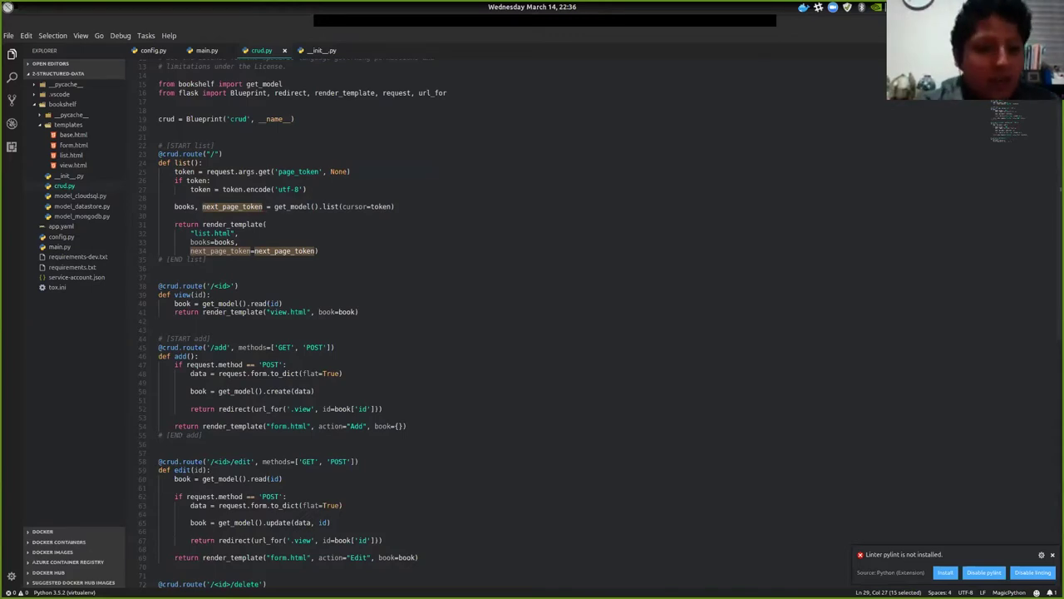
Highlight render_template in the list function's return statement and examine the next_page_token argument
{"action": "double_click", "coordinate": [232, 224]}
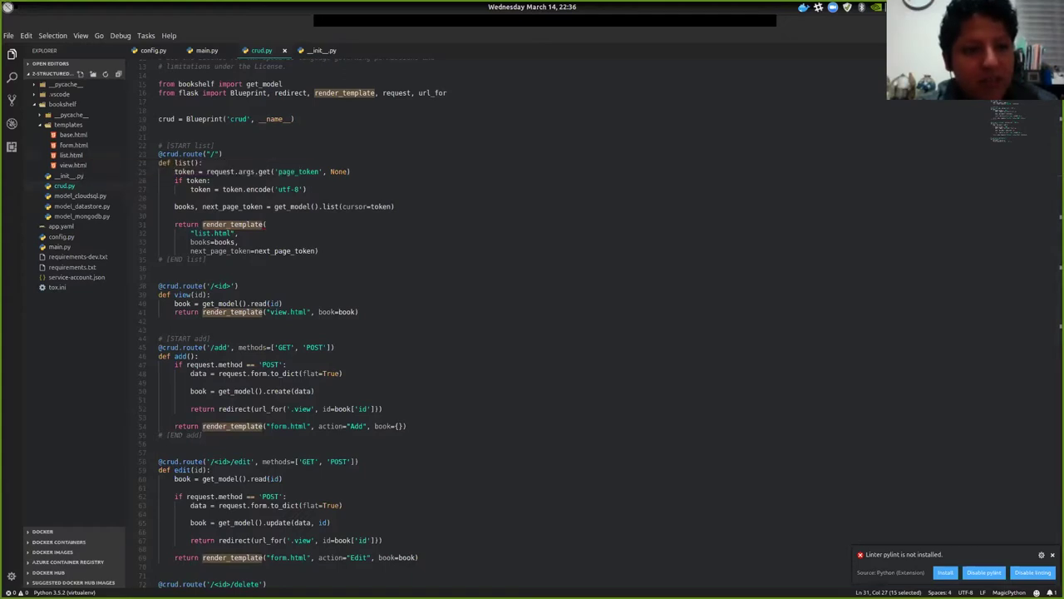
{"action": "mouse_move", "coordinate": [220, 250]}
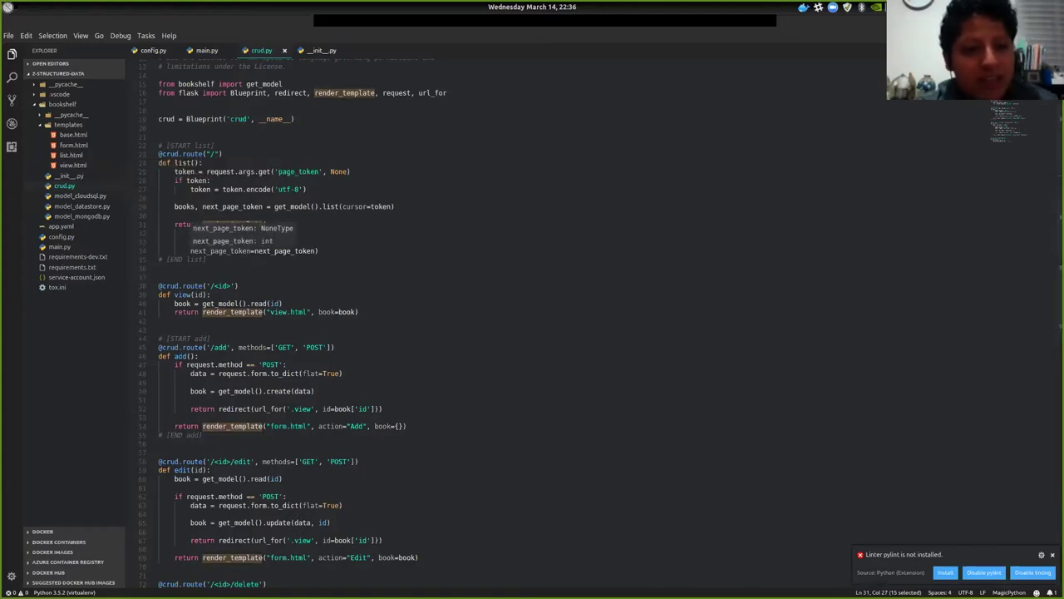
{"action": "left_click", "coordinate": [187, 259]}
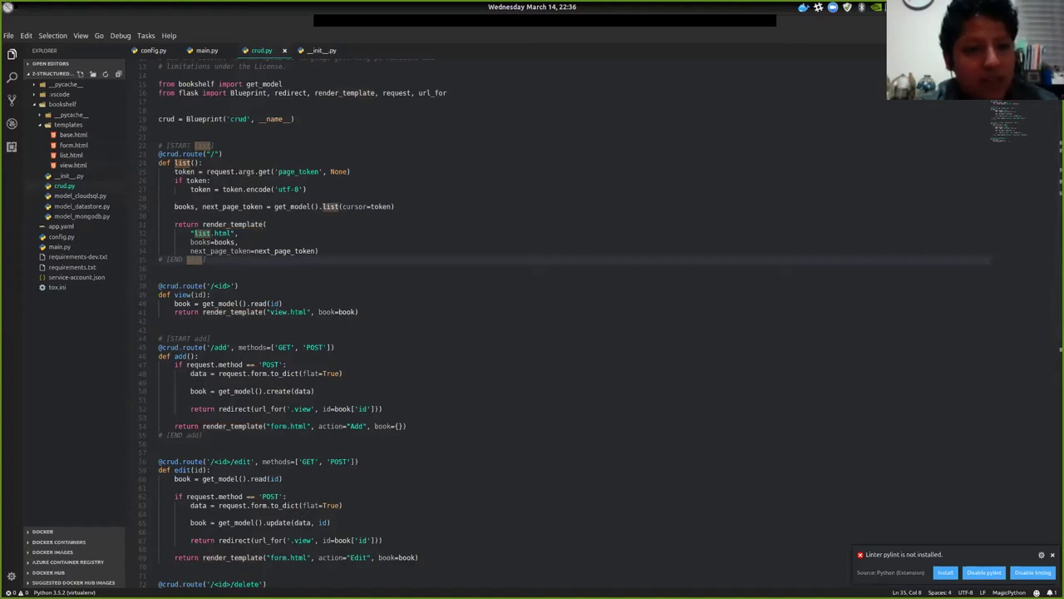
Open the list.html template and point out the if next_page_token condition and the More link below it
{"action": "left_click", "coordinate": [70, 154]}
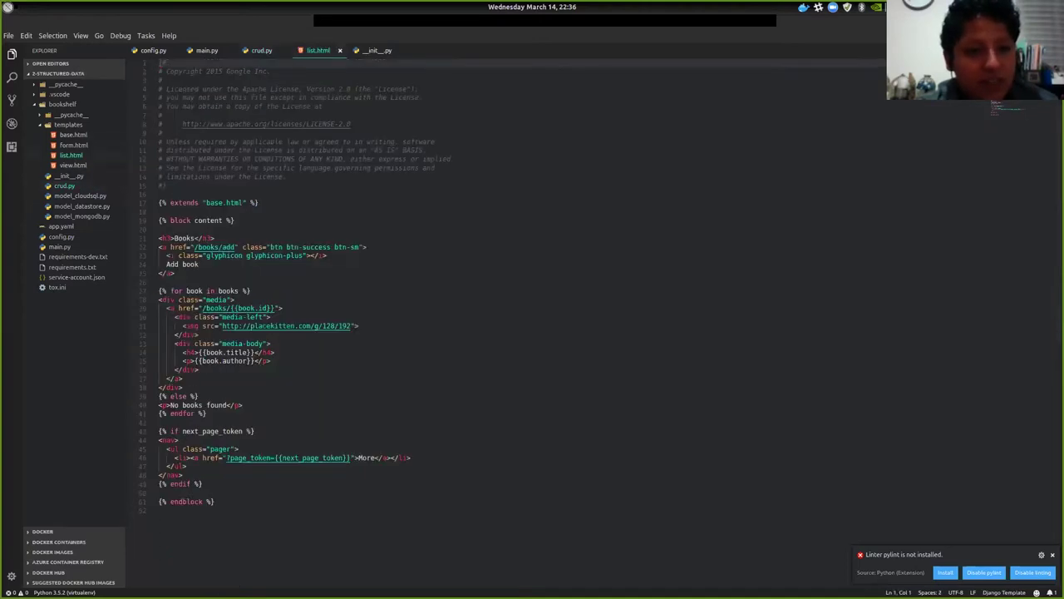
{"action": "scroll", "coordinate": [299, 282], "scroll_direction": "down", "scroll_amount": 4}
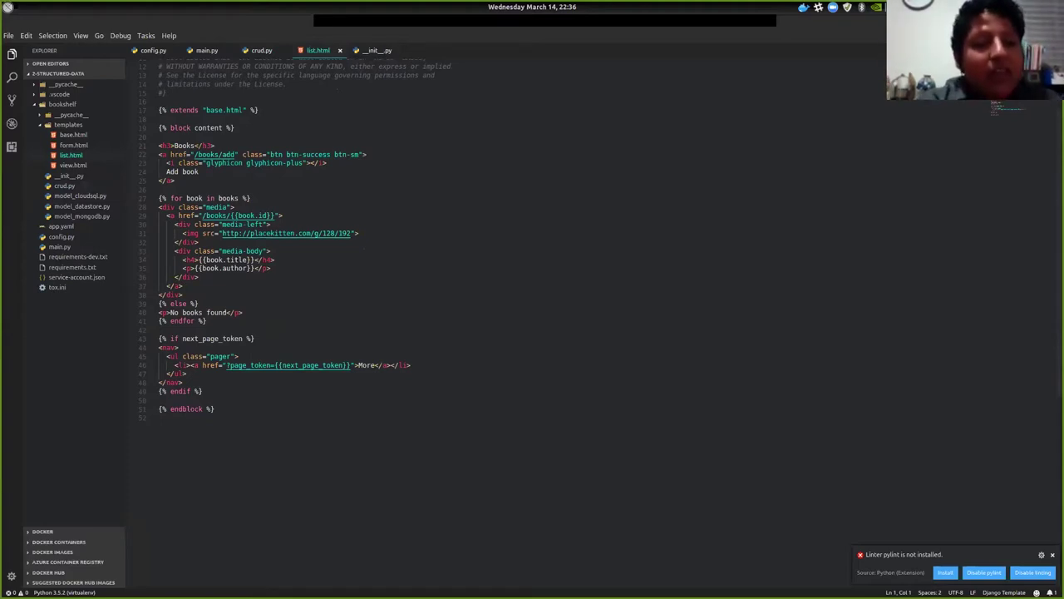
{"action": "left_click_drag", "start_coordinate": [179, 347], "coordinate": [245, 339]}
{"action": "triple_click", "coordinate": [212, 339]}
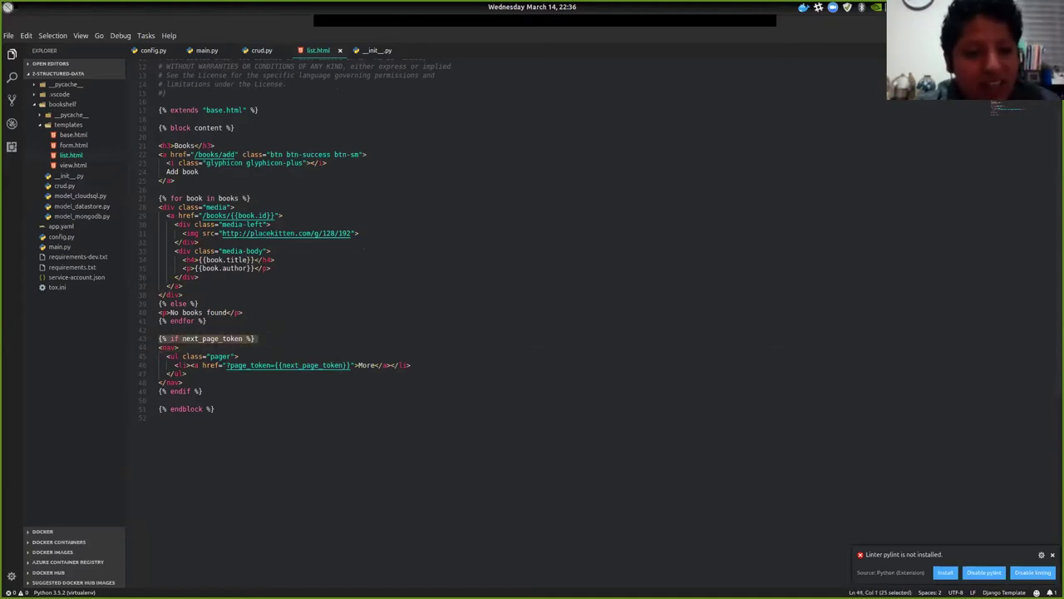
{"action": "left_click", "coordinate": [211, 364]}
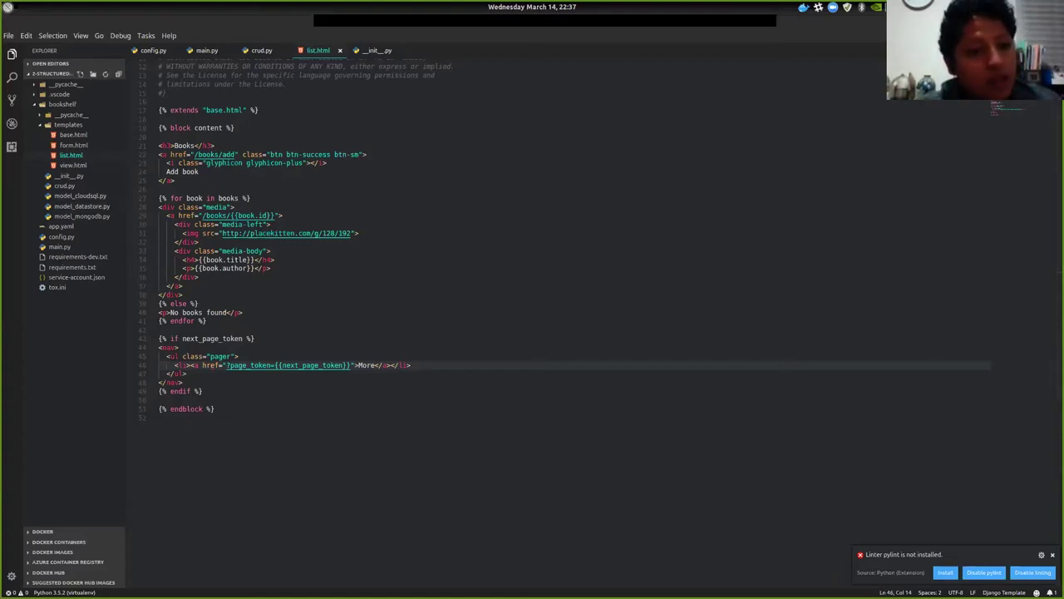
Open model_datastore.py and highlight the google.cloud datastore import line and the builtin_list = list assignment
{"action": "left_click", "coordinate": [82, 206]}
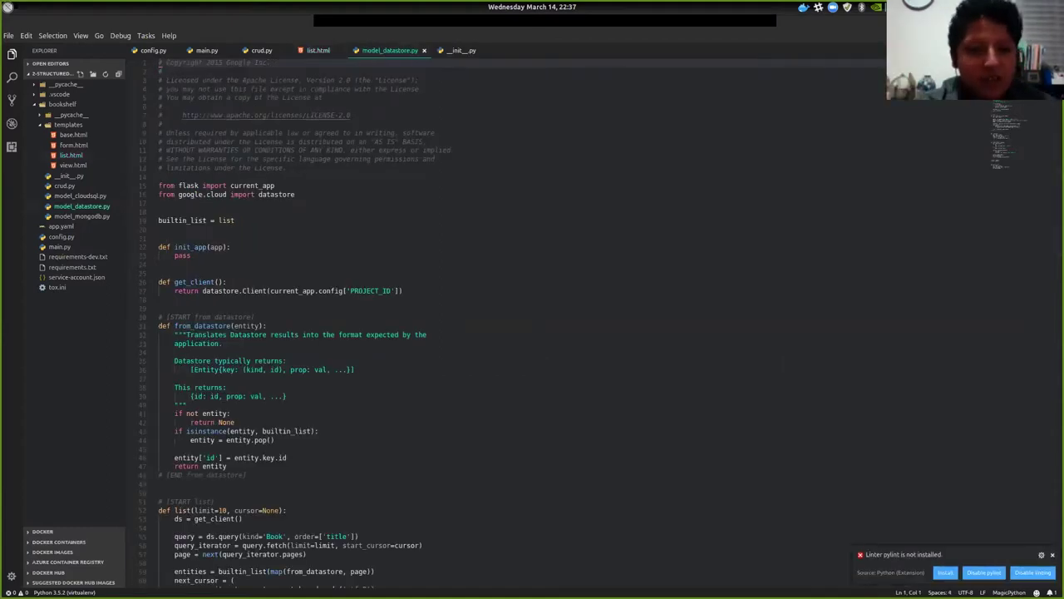
{"action": "scroll", "coordinate": [512, 324], "scroll_direction": "down", "scroll_amount": 1}
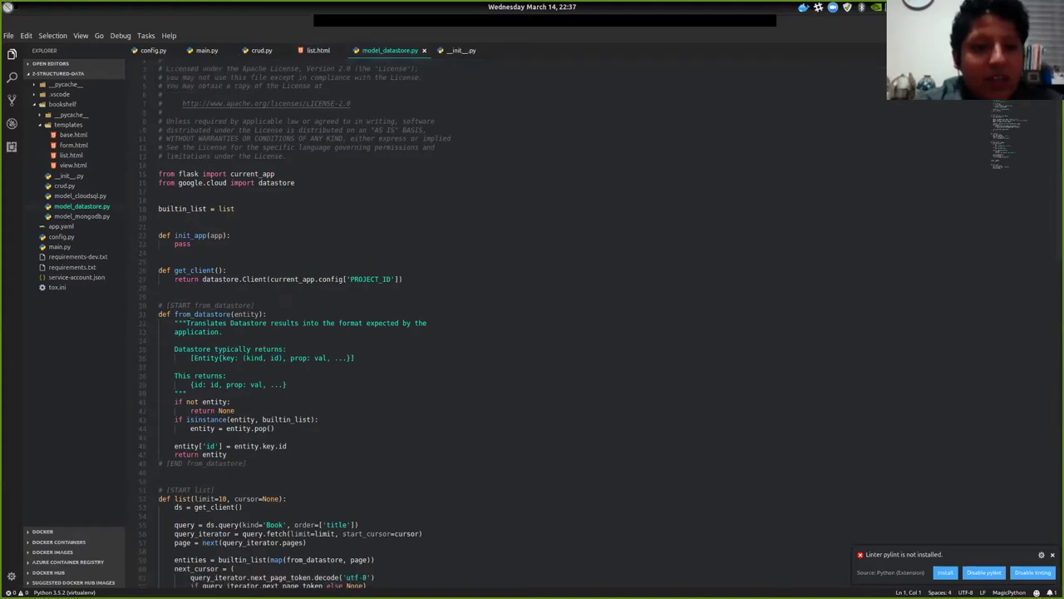
{"action": "left_click_drag", "start_coordinate": [158, 166], "coordinate": [159, 177]}
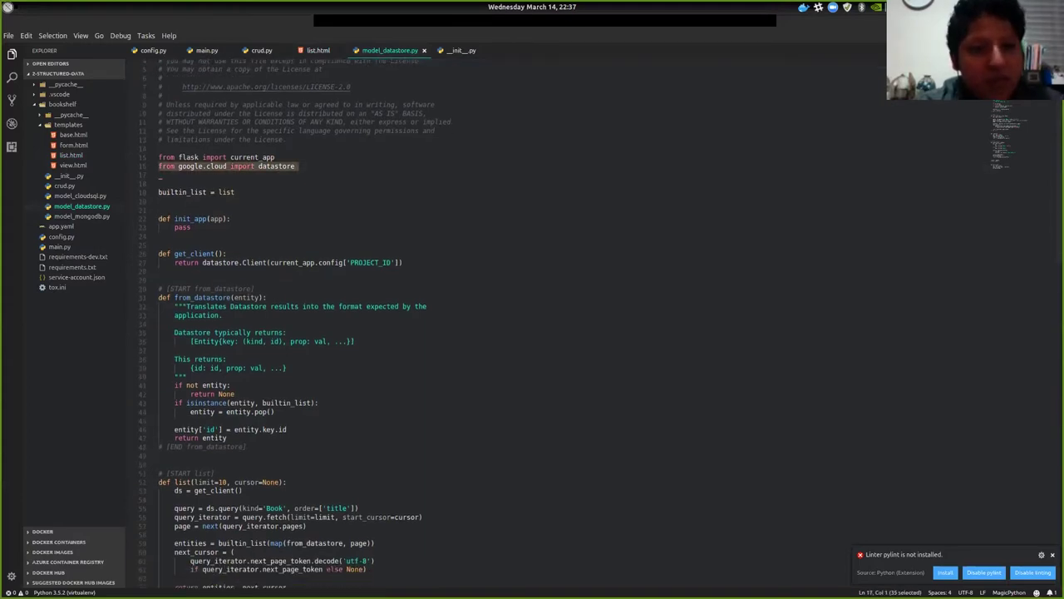
{"action": "triple_click", "coordinate": [233, 192]}
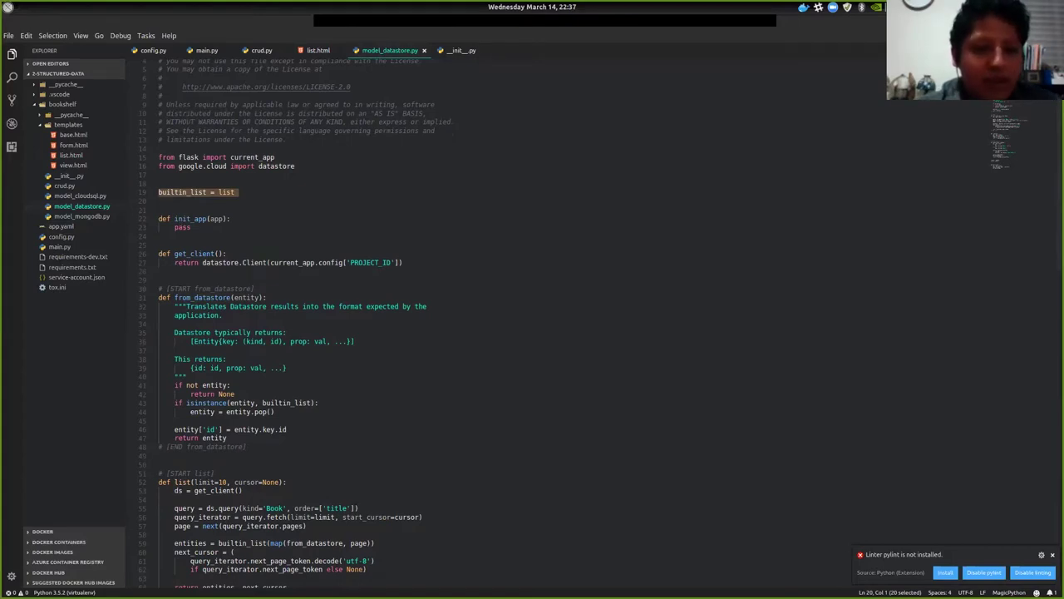
Point out the get_client function and highlight PROJECT_ID in its datastore.Client call
{"action": "scroll", "coordinate": [294, 323], "scroll_direction": "down", "scroll_amount": 2}
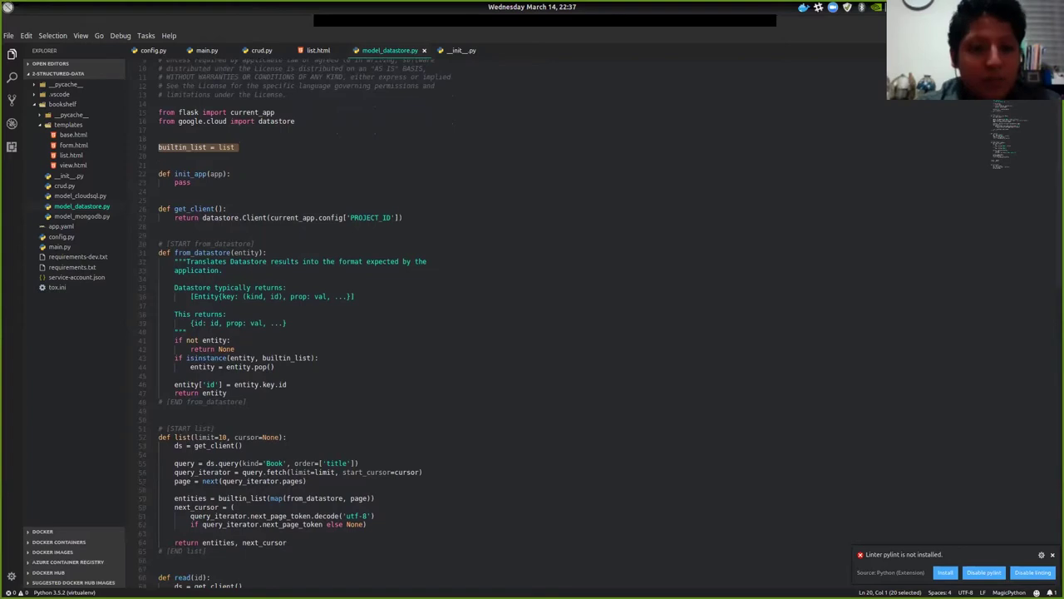
{"action": "triple_click", "coordinate": [294, 217]}
{"action": "left_click", "coordinate": [227, 209]}
{"action": "left_click", "coordinate": [391, 225]}
{"action": "double_click", "coordinate": [388, 218]}
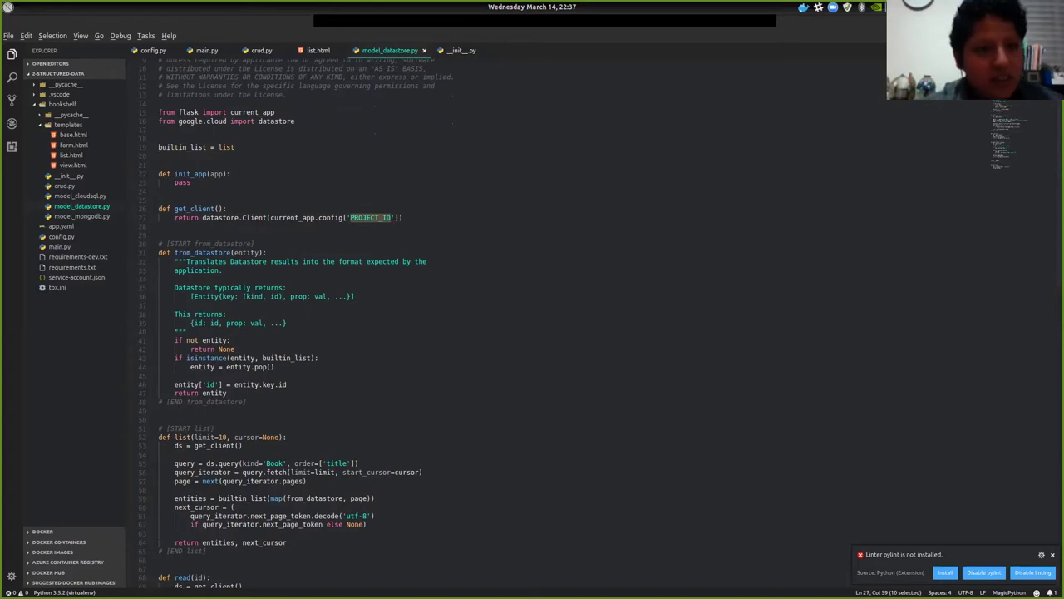
Switch to the Google Cloud console in the browser and open the API Library from APIs & Services
{"action": "key", "text": "alt+Tab"}
{"action": "key", "text": "alt+Tab"}
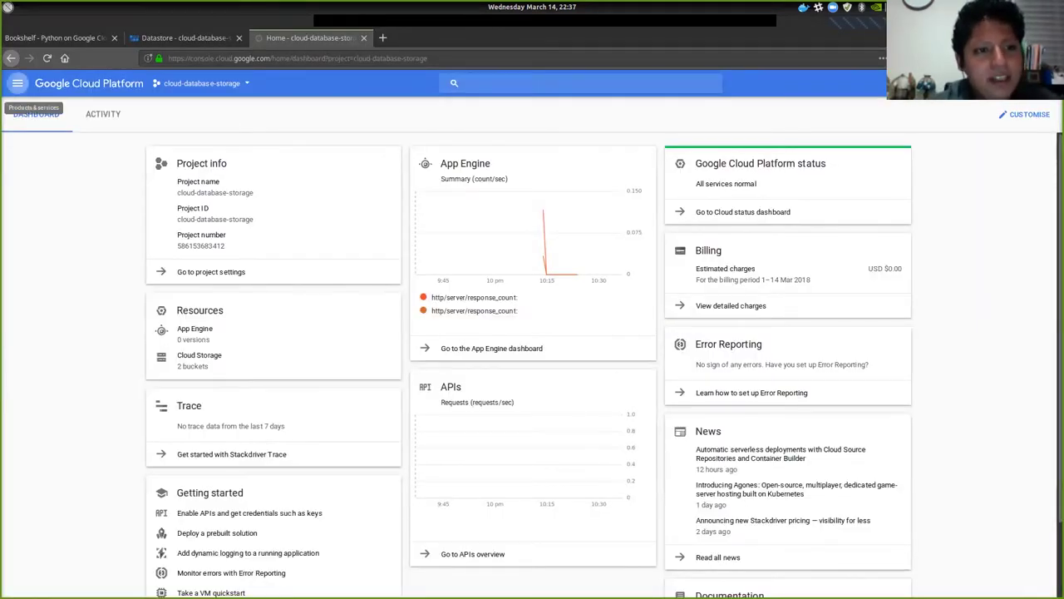
{"action": "left_click", "coordinate": [18, 83]}
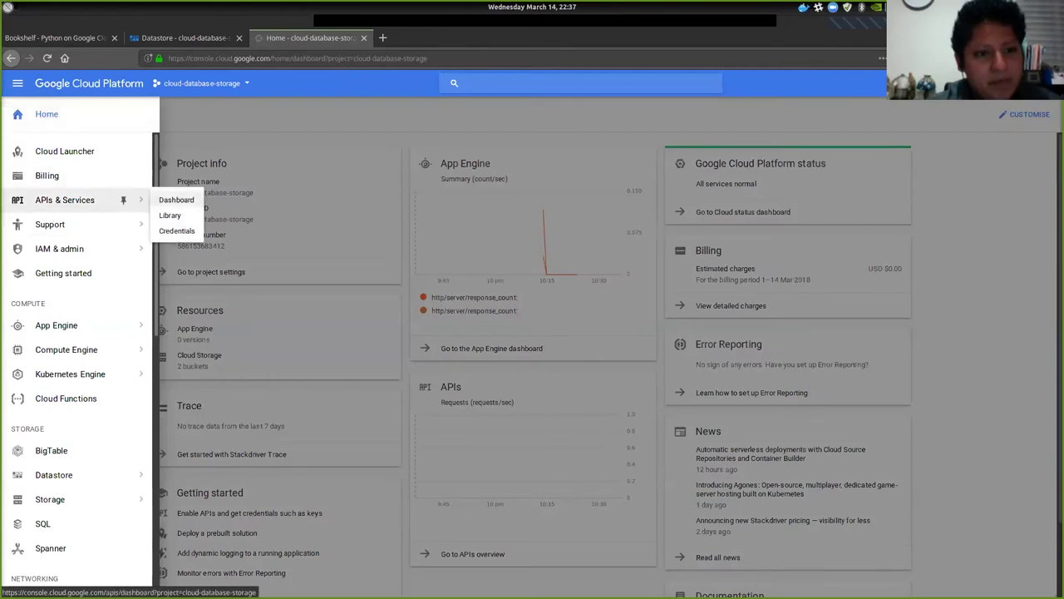
{"action": "left_click", "coordinate": [83, 200]}
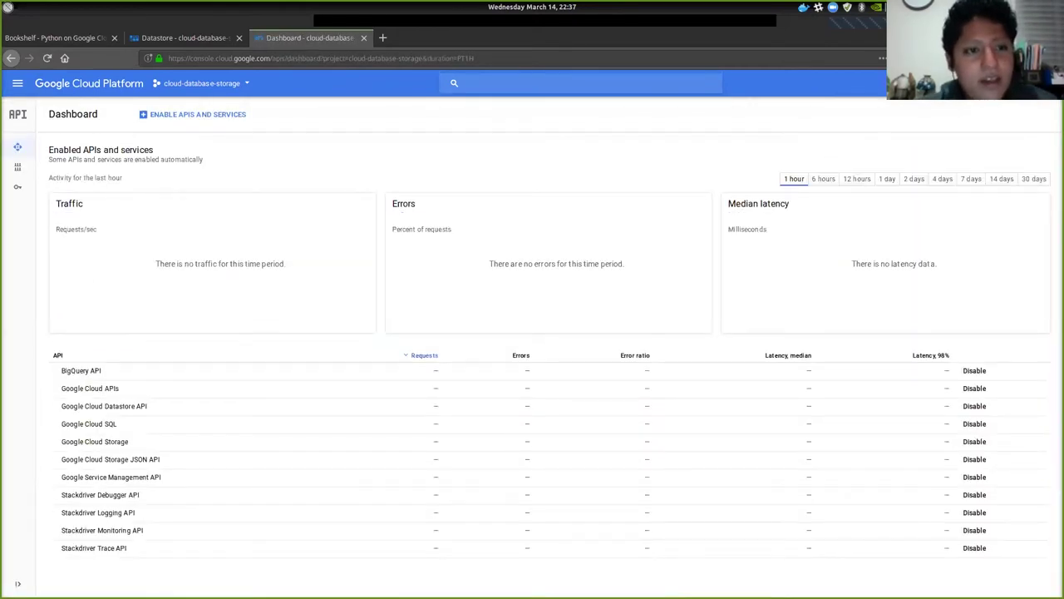
{"action": "left_click", "coordinate": [33, 166]}
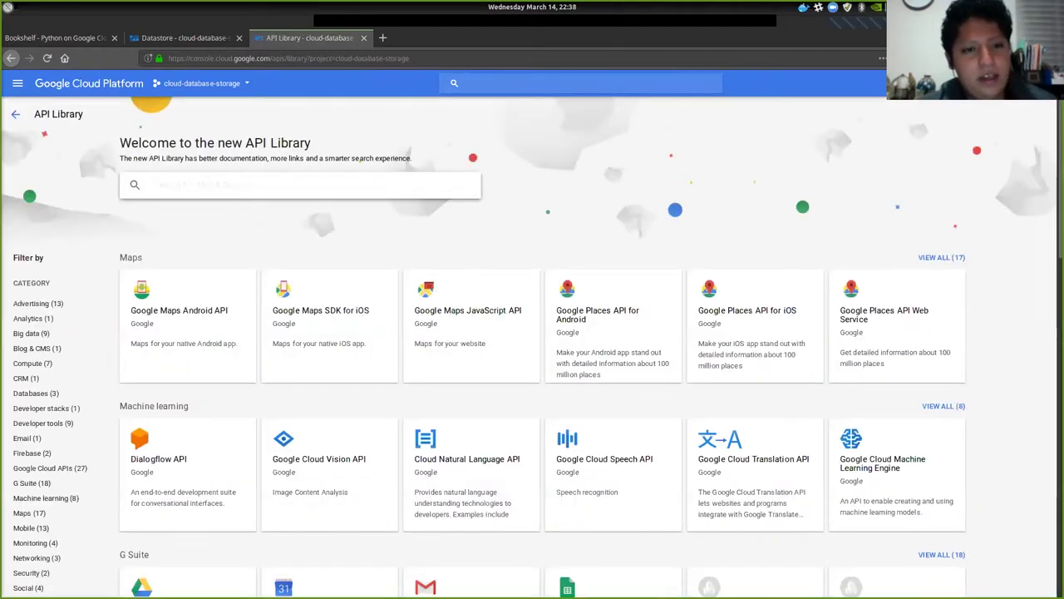
Search the API Library for "datastore" and look through the Google Cloud Datastore API page
{"action": "type", "text": "datastore"}
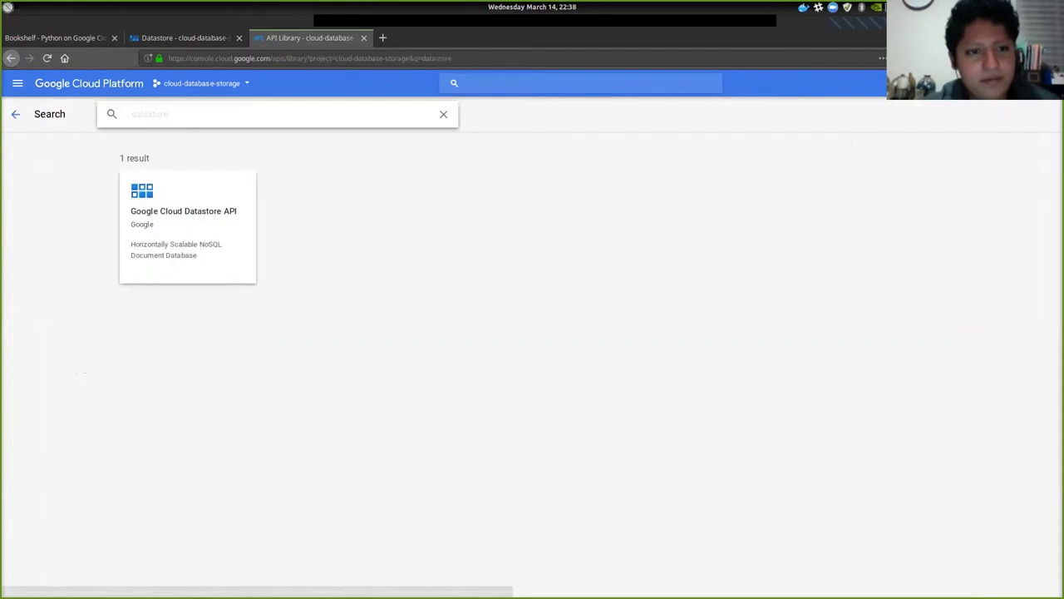
{"action": "left_click", "coordinate": [184, 218]}
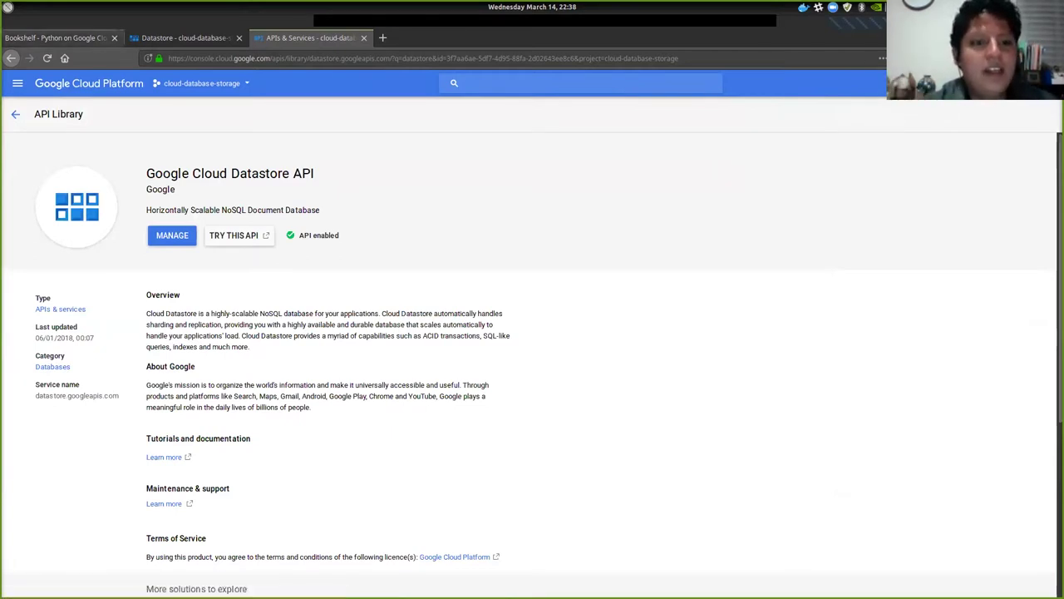
{"action": "scroll", "coordinate": [532, 349], "scroll_direction": "down", "scroll_amount": 3}
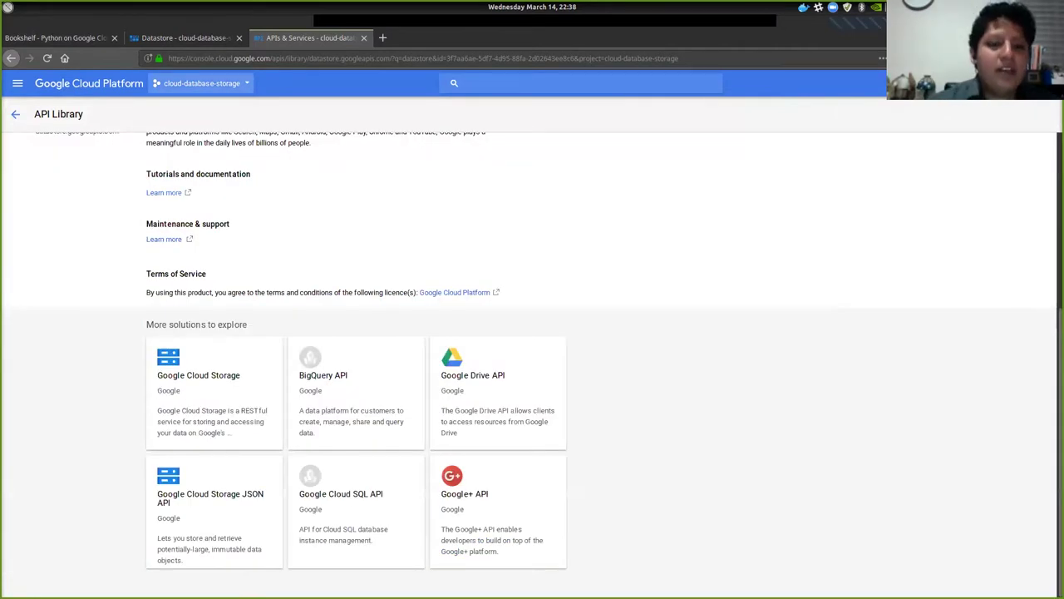
Switch back to the code editor and highlight the whole datastore.Client return line in get_client
{"action": "key", "text": "ctrl+alt+Right"}
{"action": "key", "text": "ctrl+alt+Right"}
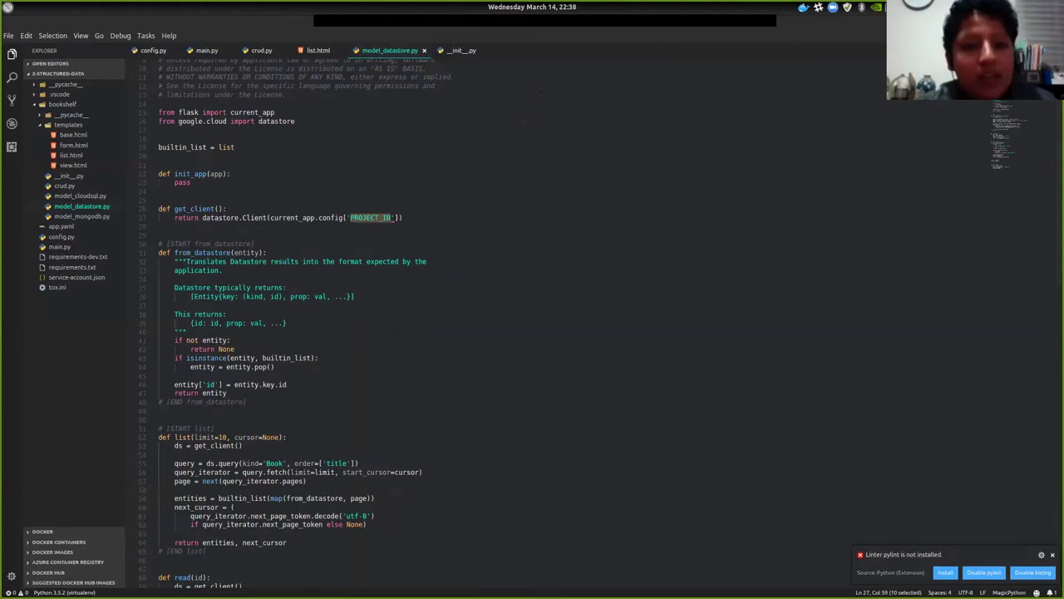
{"action": "key", "text": "ctrl+l"}
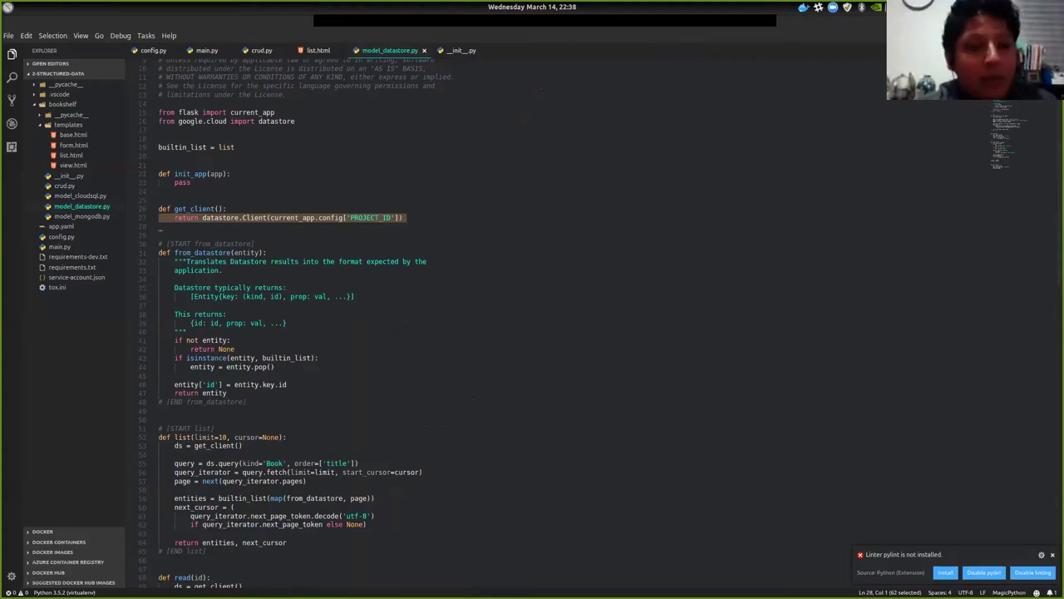
Point out the from_datastore function and highlight its "if not entity" and "isinstance(entity, builtin_list)" checks
{"action": "scroll", "coordinate": [499, 324], "scroll_direction": "down", "scroll_amount": 4}
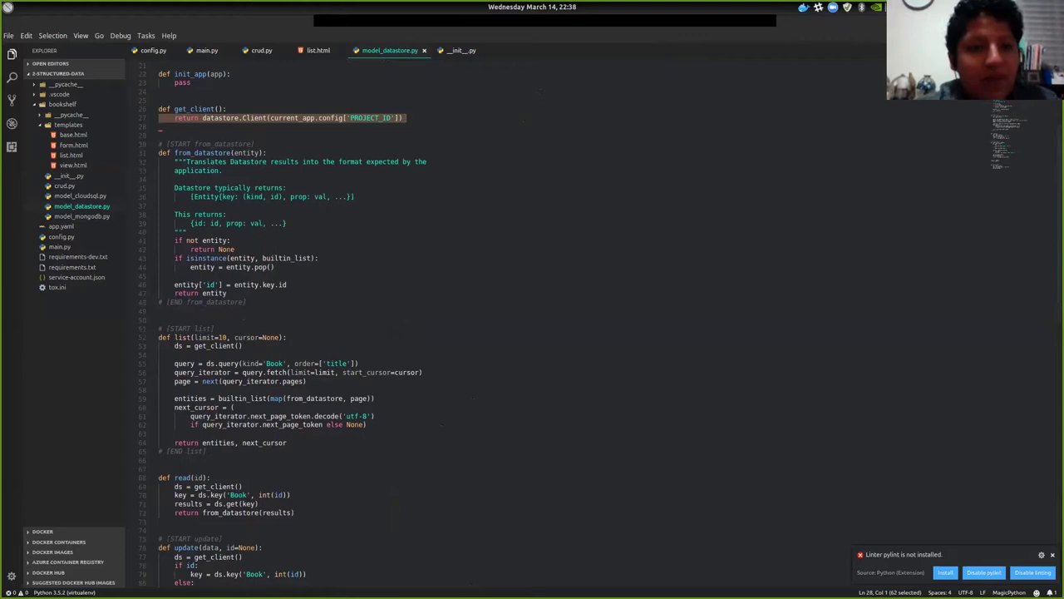
{"action": "key", "text": "Down"}
{"action": "key", "text": "Down"}
{"action": "key", "text": "Down"}
{"action": "key", "text": "ctrl+l"}
{"action": "left_click", "coordinate": [202, 152]}
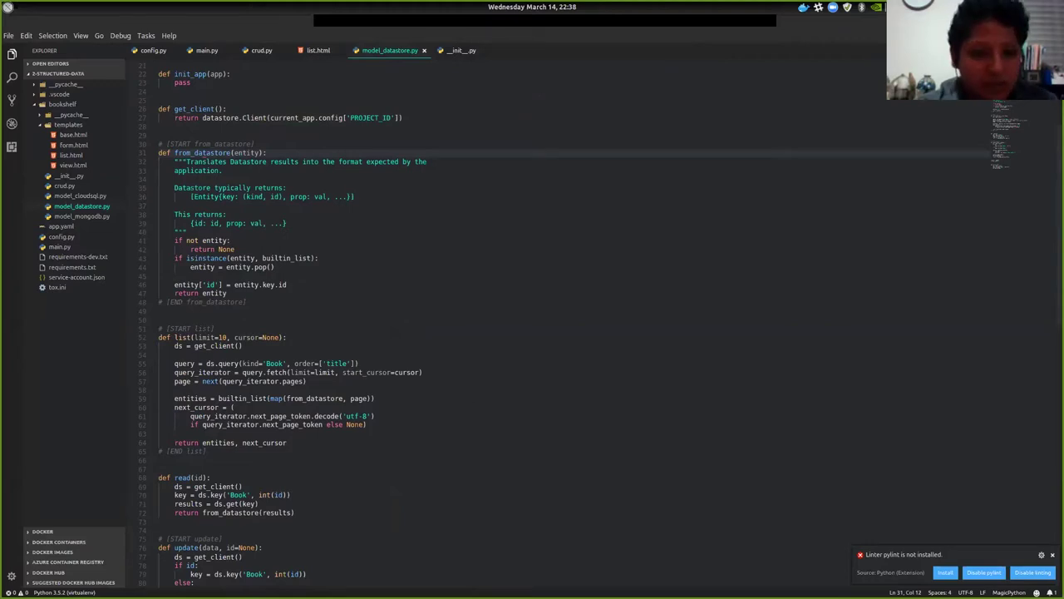
{"action": "triple_click", "coordinate": [202, 240]}
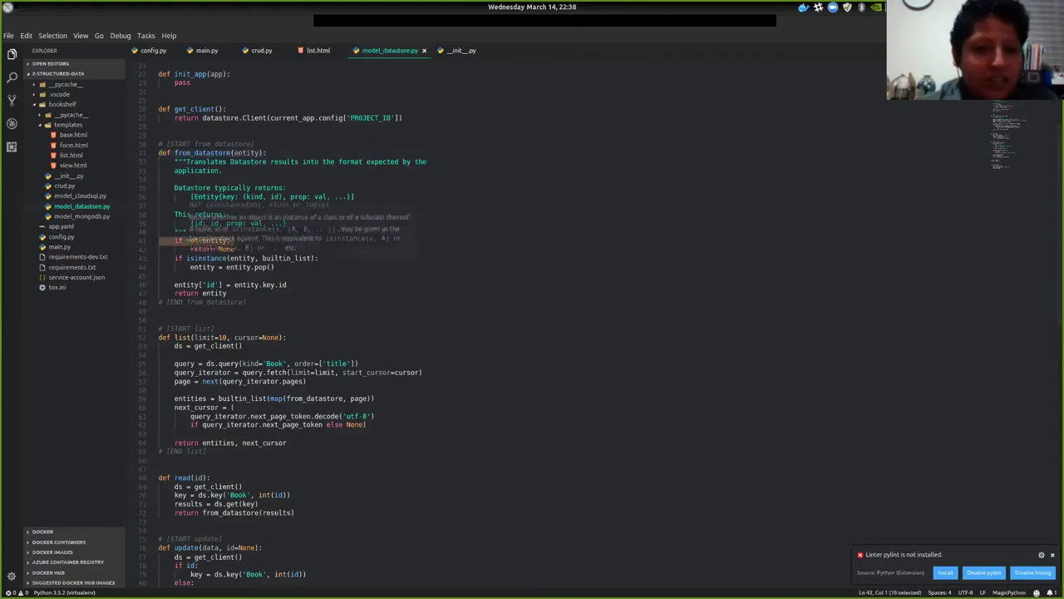
{"action": "triple_click", "coordinate": [250, 258]}
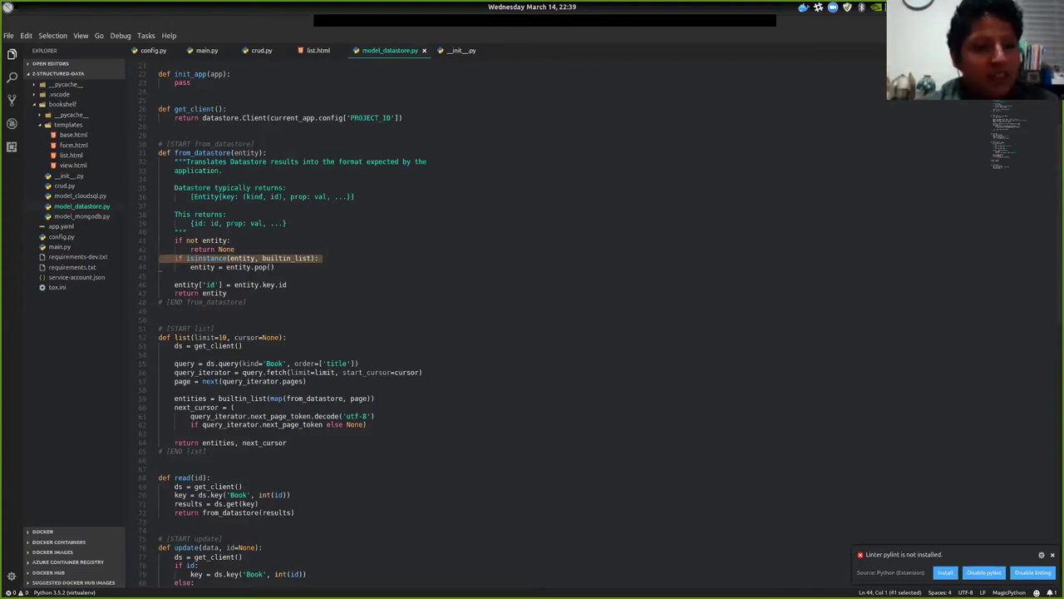
Point out the list function's definition in model_datastore.py, its get_client call and its limit=10 parameter
{"action": "scroll", "coordinate": [291, 324], "scroll_direction": "down", "scroll_amount": 6}
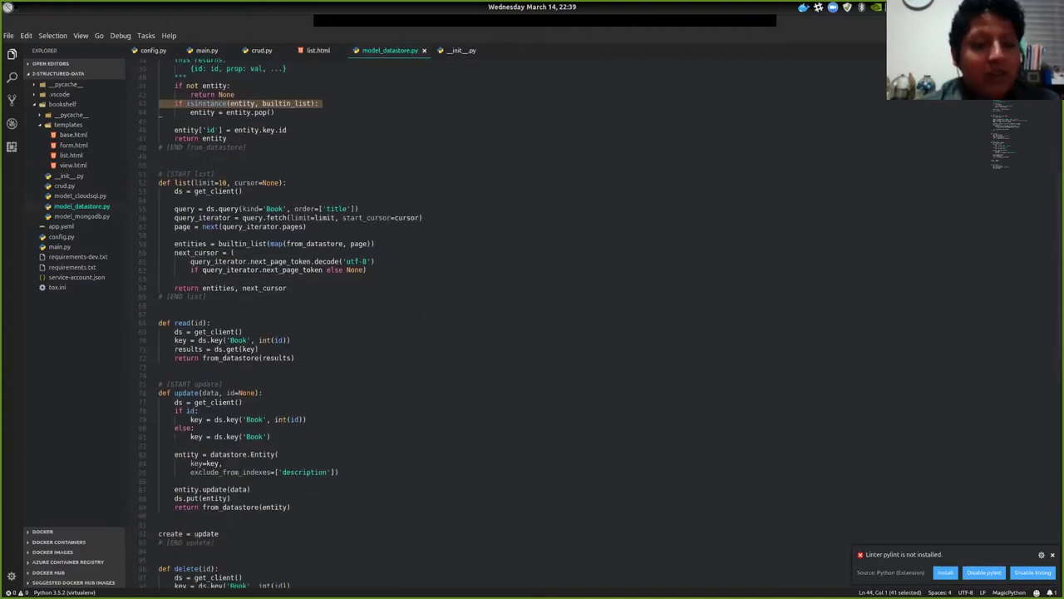
{"action": "triple_click", "coordinate": [183, 183]}
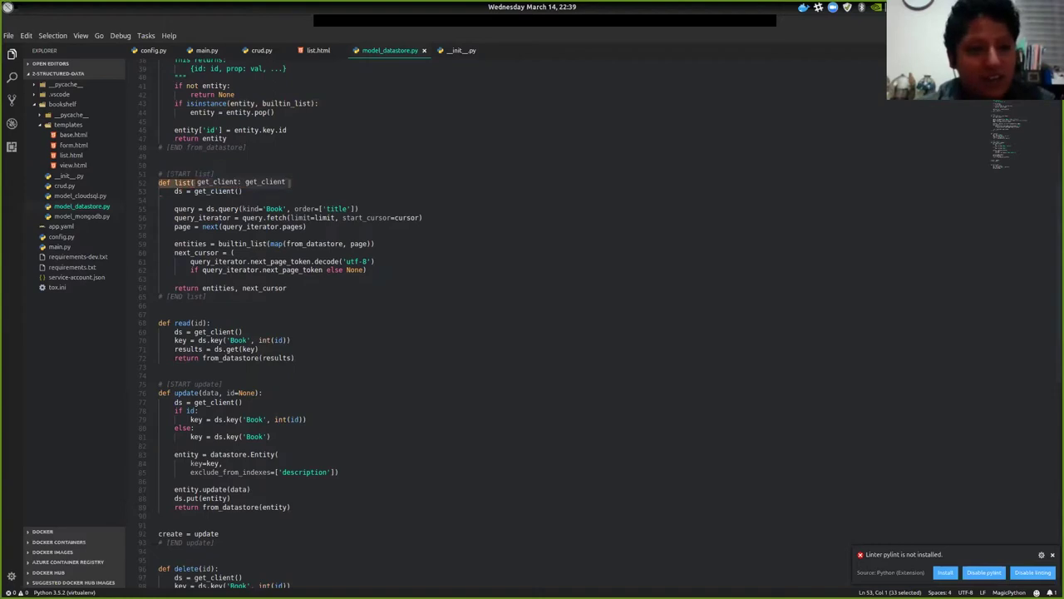
{"action": "triple_click", "coordinate": [214, 191]}
{"action": "left_click", "coordinate": [243, 191]}
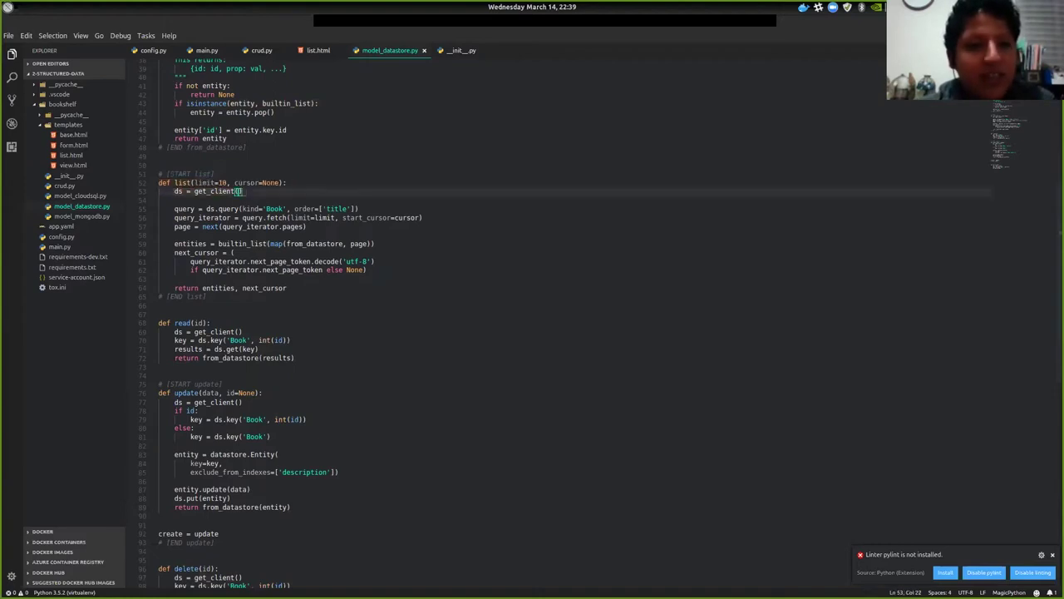
{"action": "left_click", "coordinate": [221, 183]}
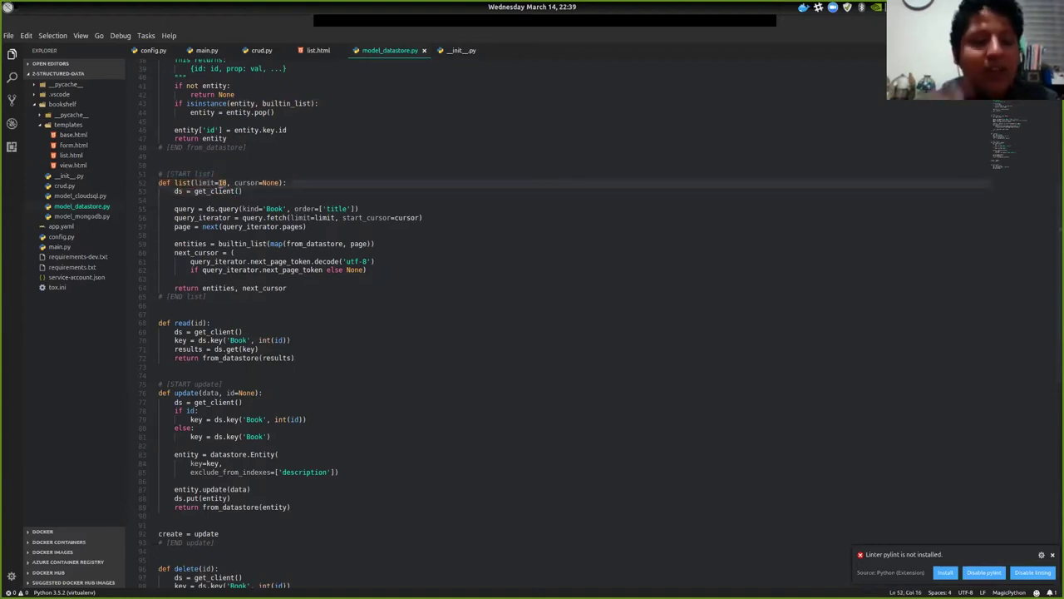